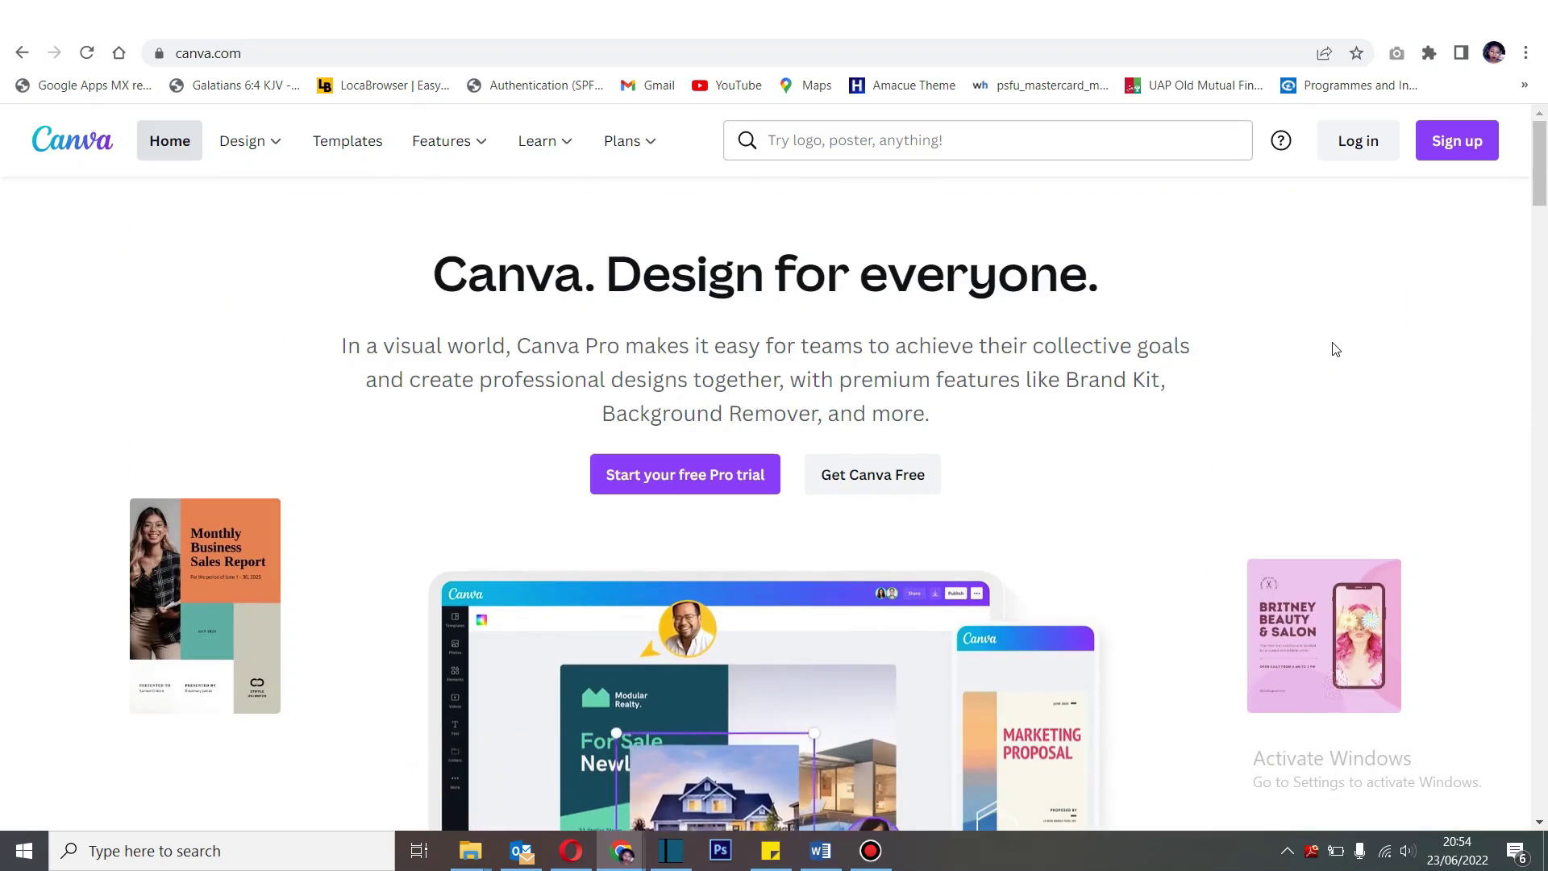
Step: Browse the canva.com landing page and sign in through Sign up/Log in
scroll(1335, 349, down, 2)
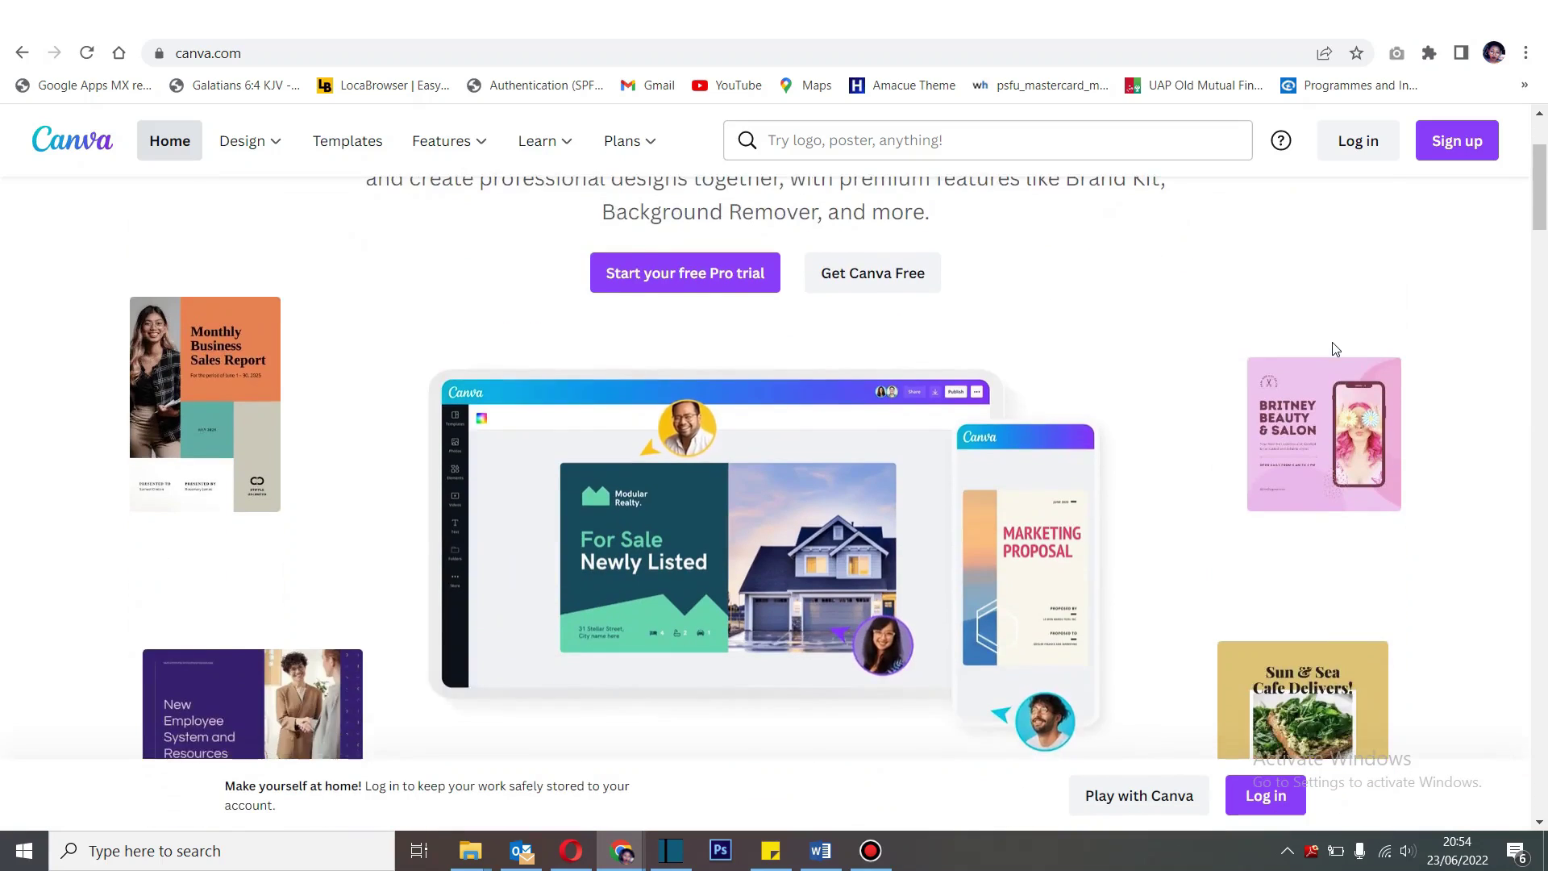
scroll(1335, 349, down, 5)
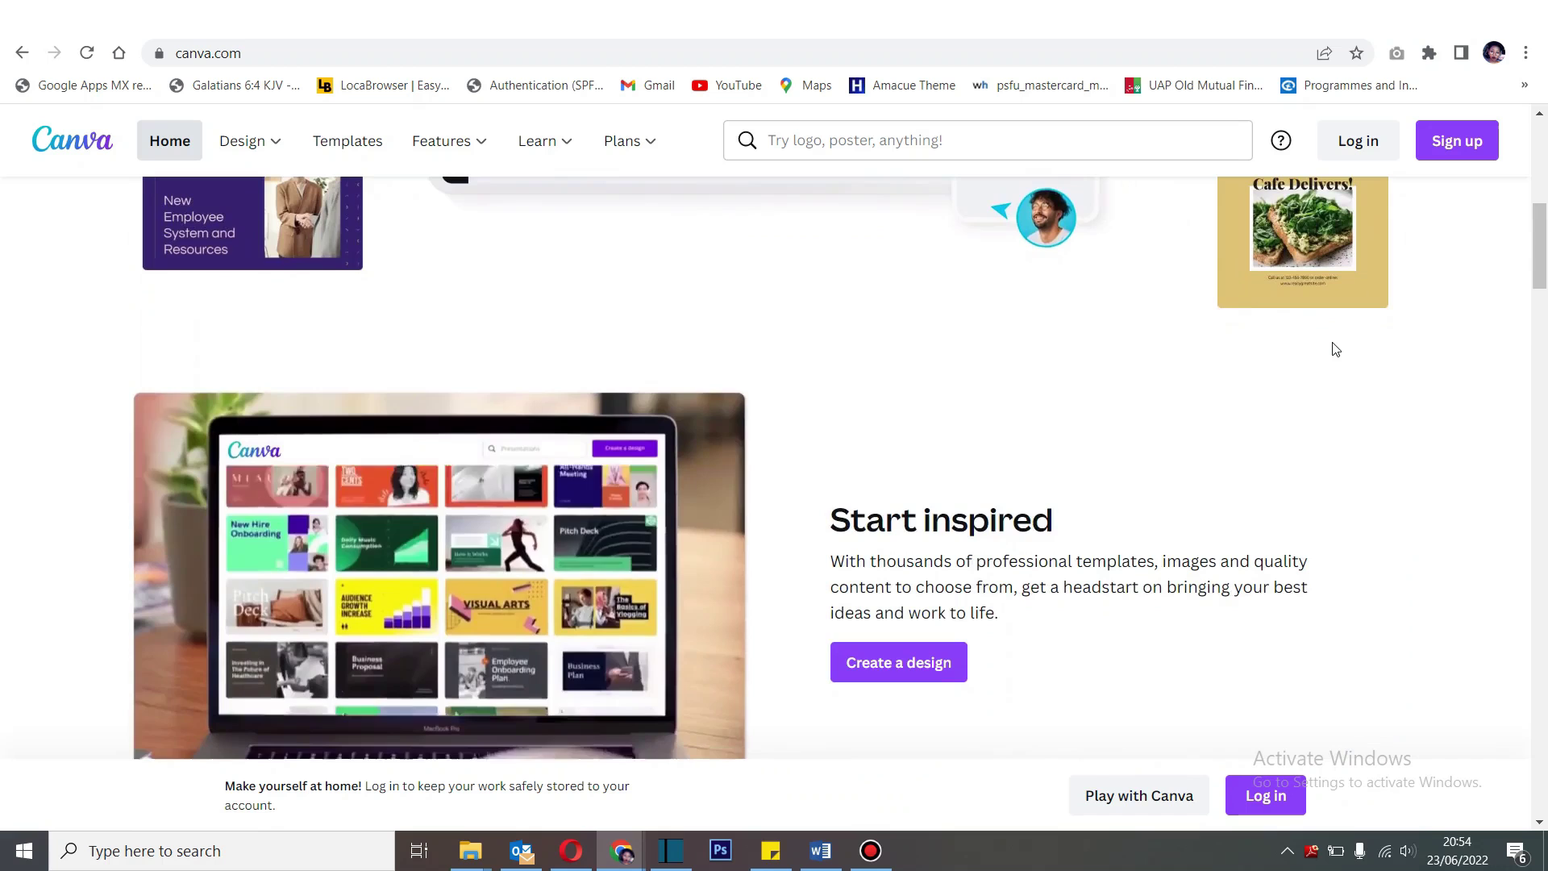
scroll(1335, 349, down, 2)
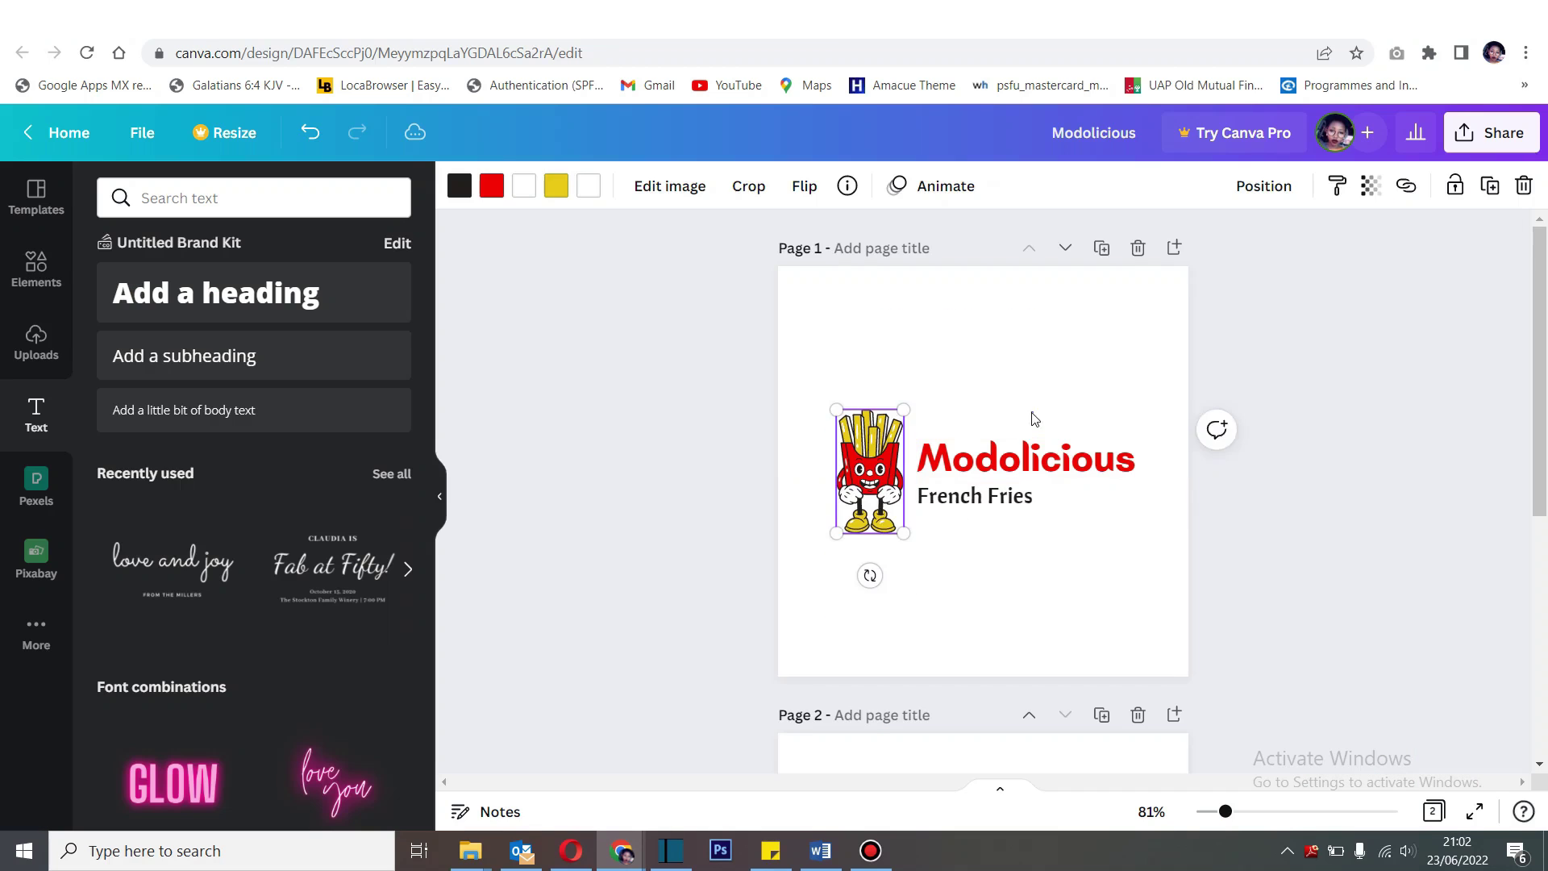
click(1040, 404)
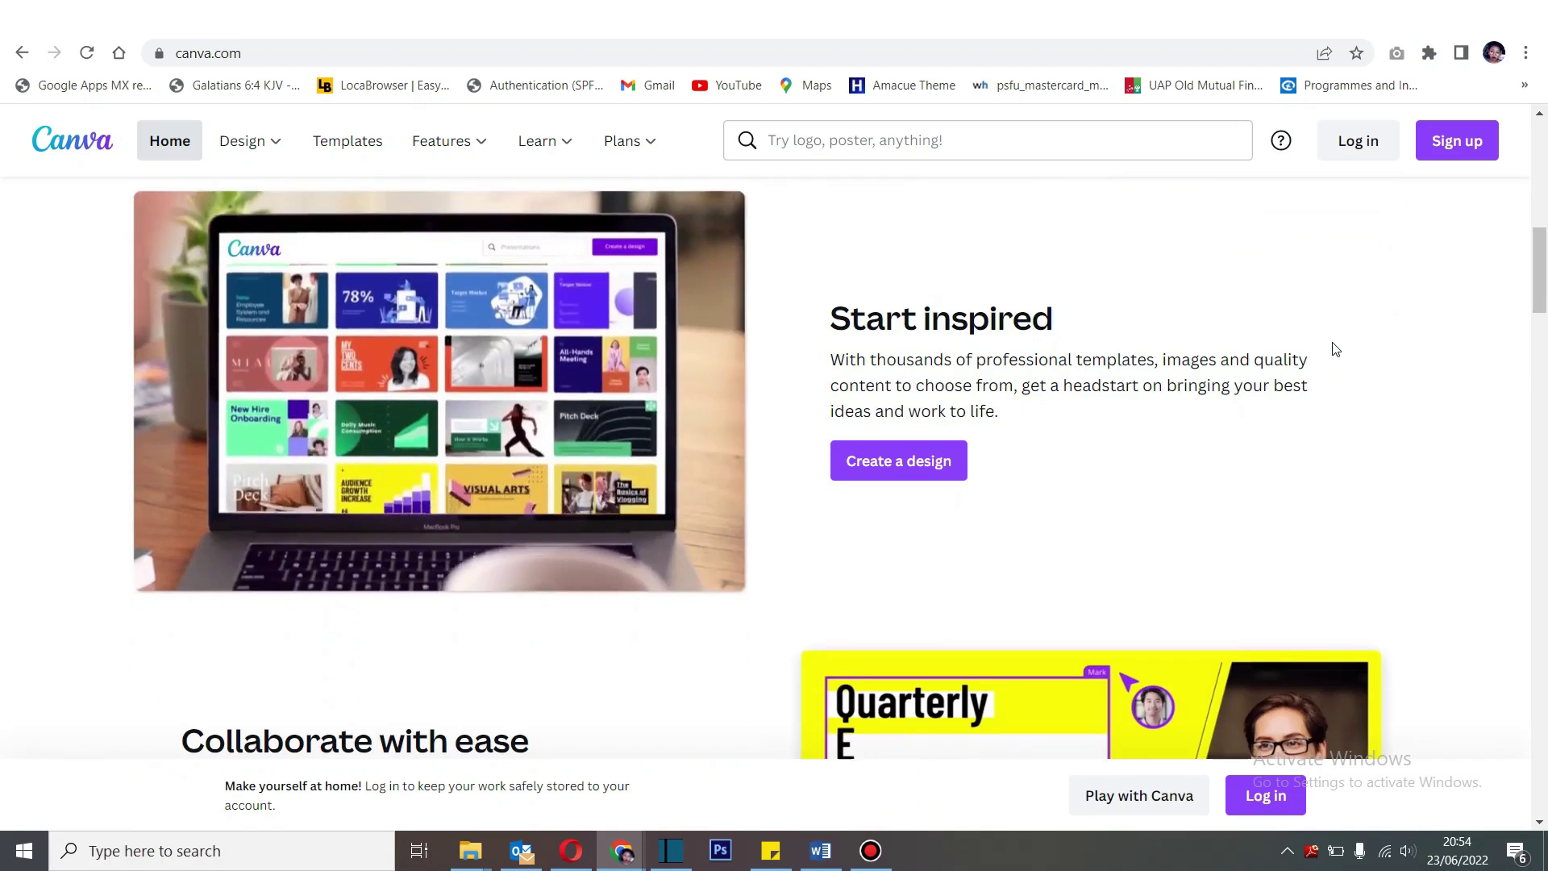
scroll(1336, 348, down, 5)
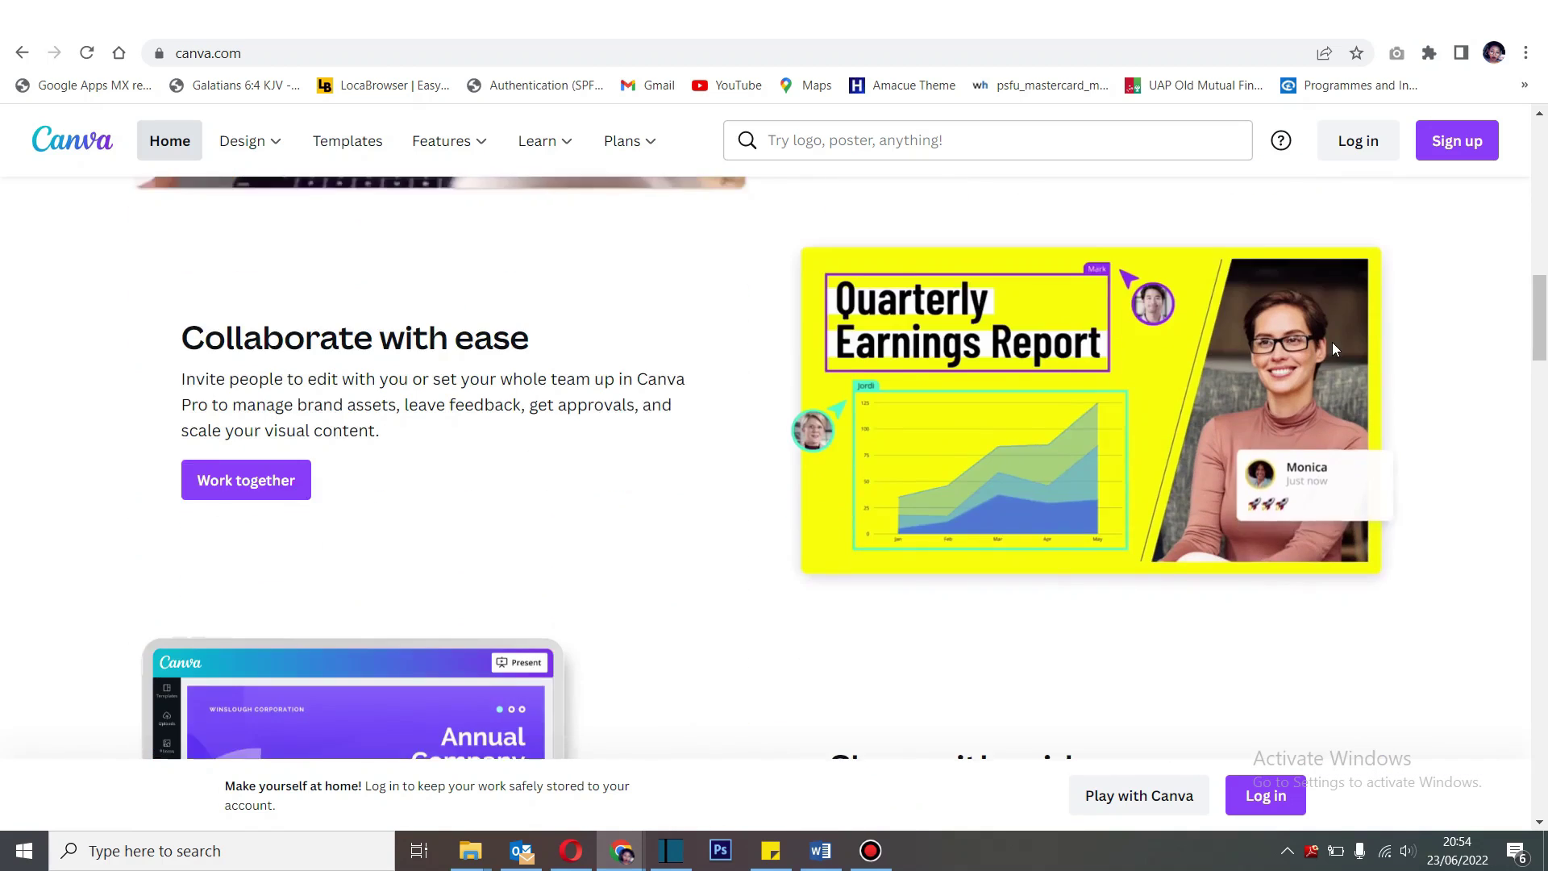
scroll(1332, 348, down, 1)
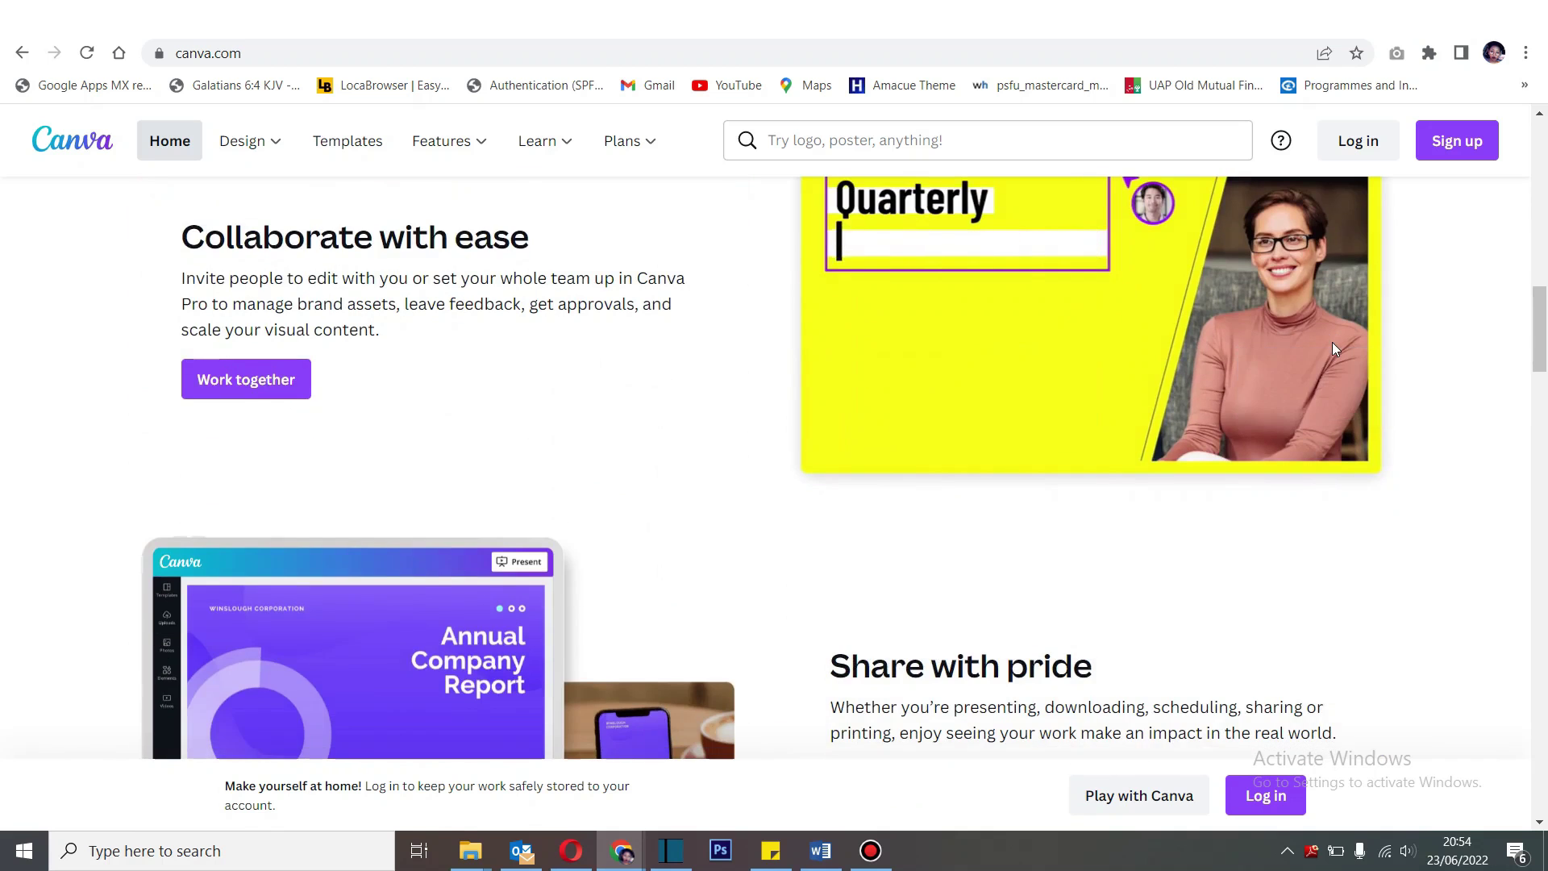
scroll(1483, 352, up, 6)
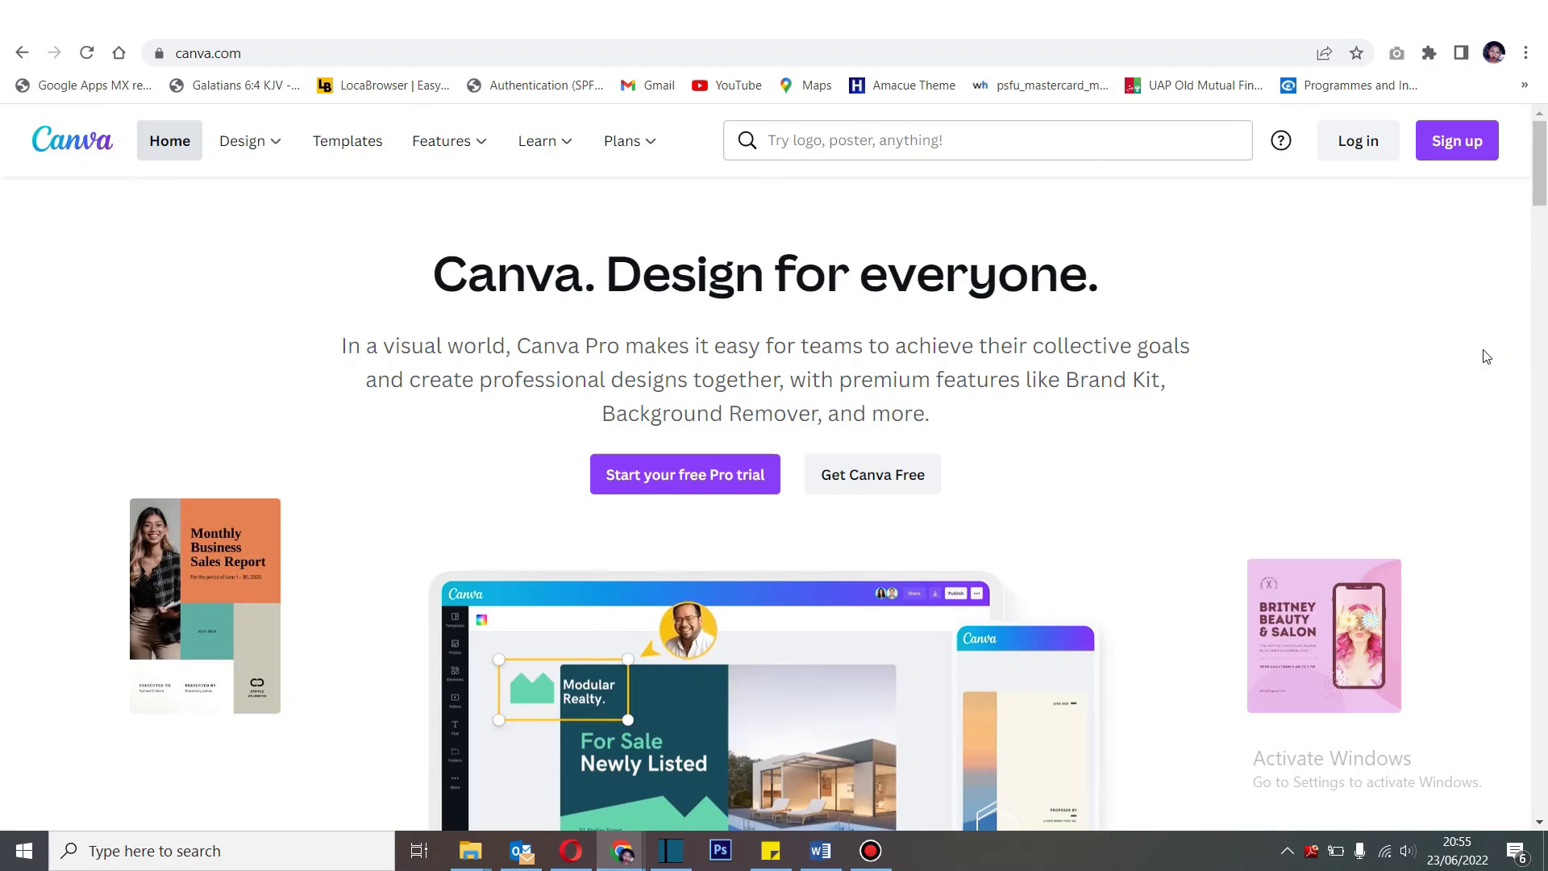
click(1450, 142)
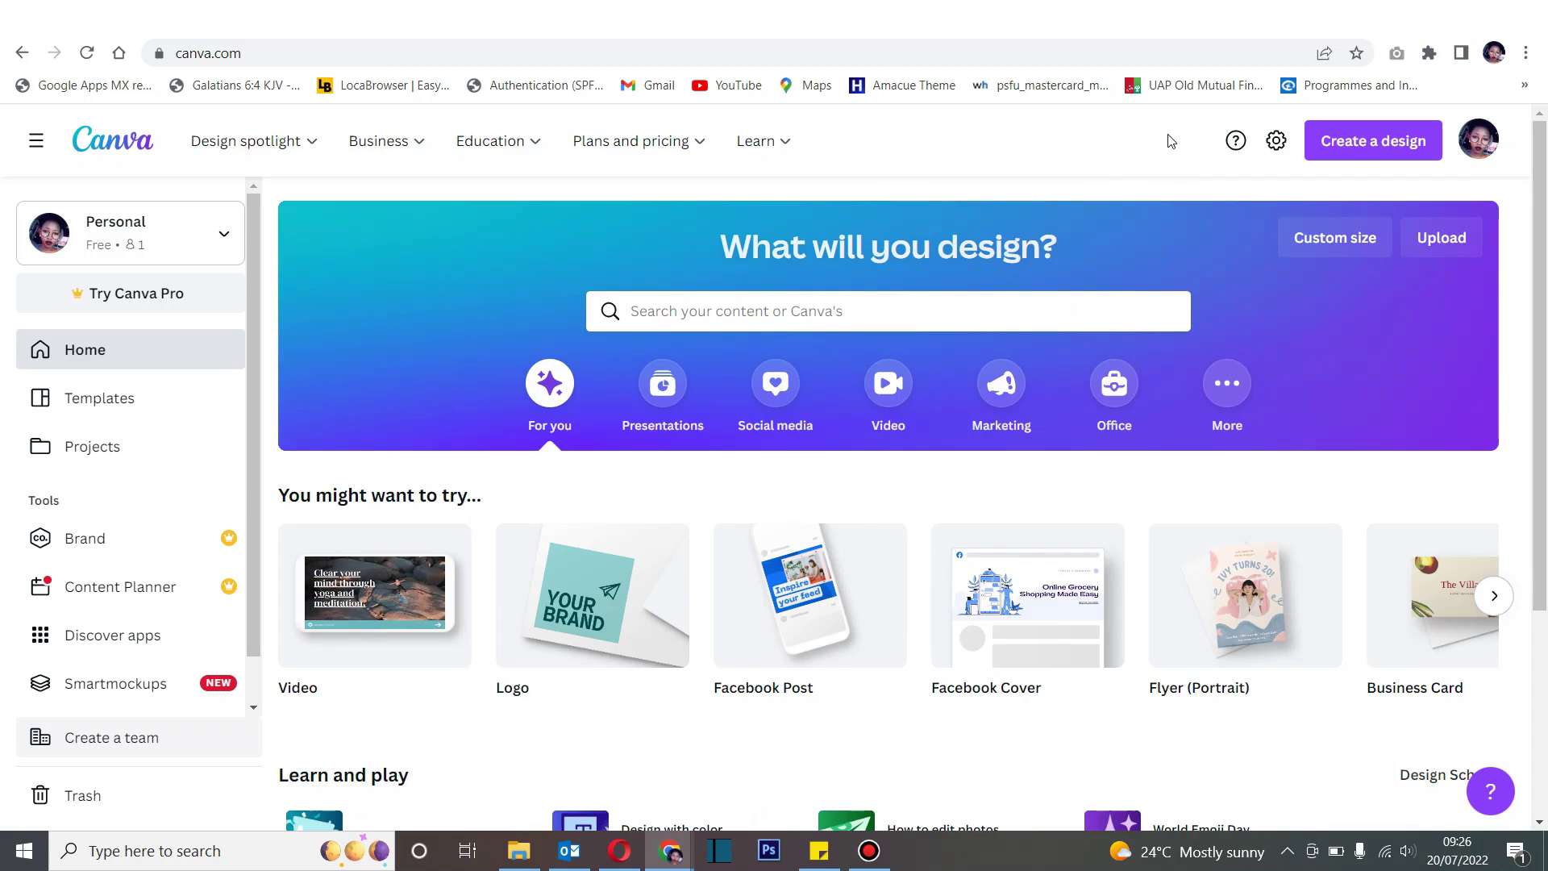
Step: Start a new blank 8.5 × 5.5 cm Business Card design
click(1355, 146)
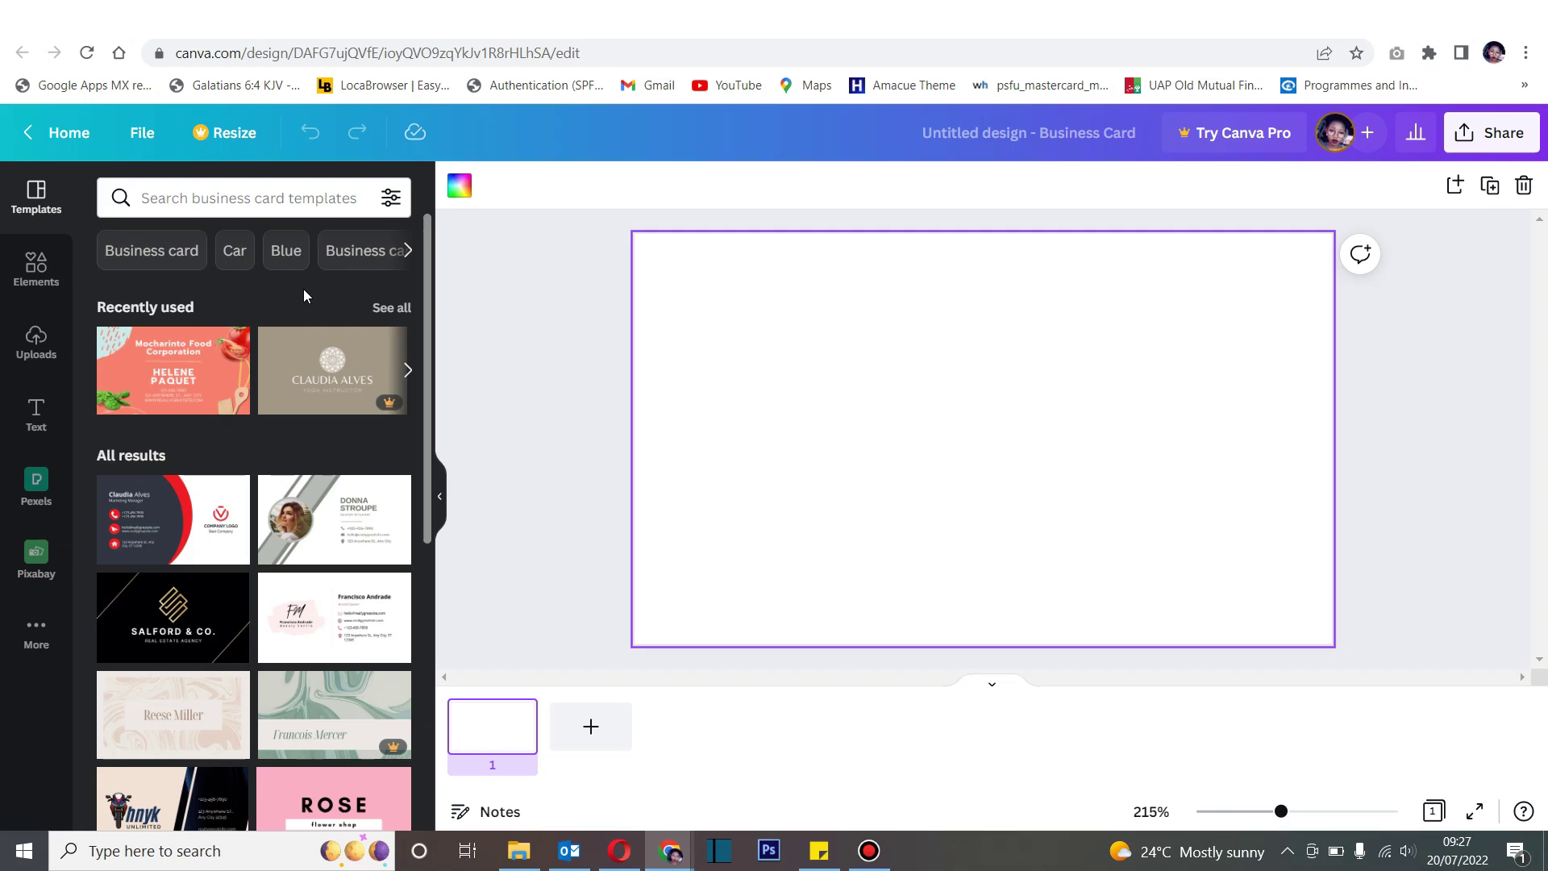
Step: Filter templates by Food and apply the Borcelle restaurant card to both pages
click(408, 252)
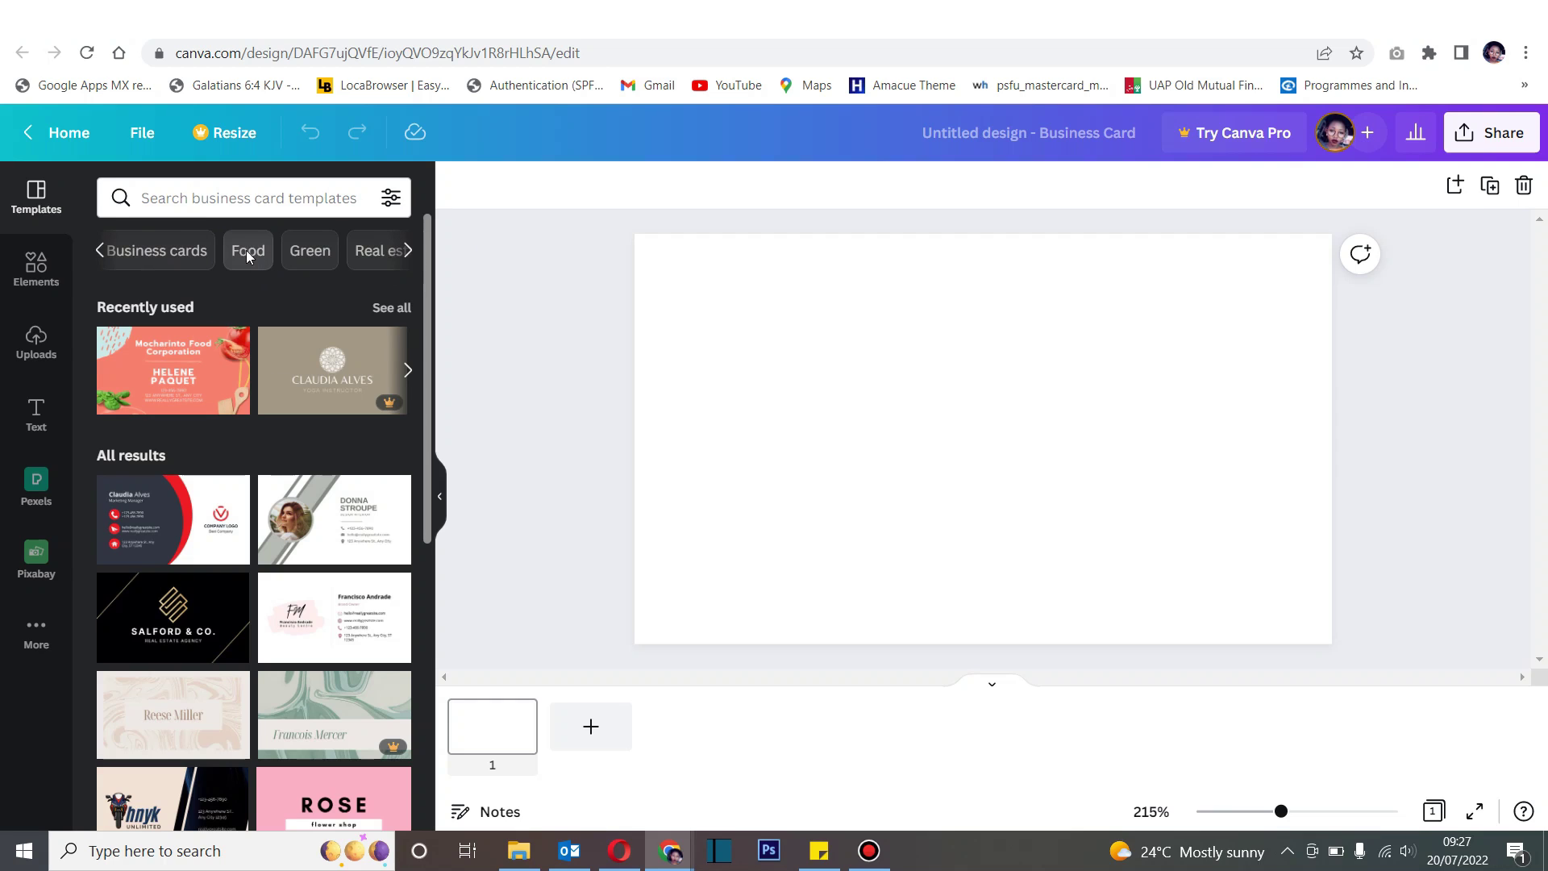
click(247, 252)
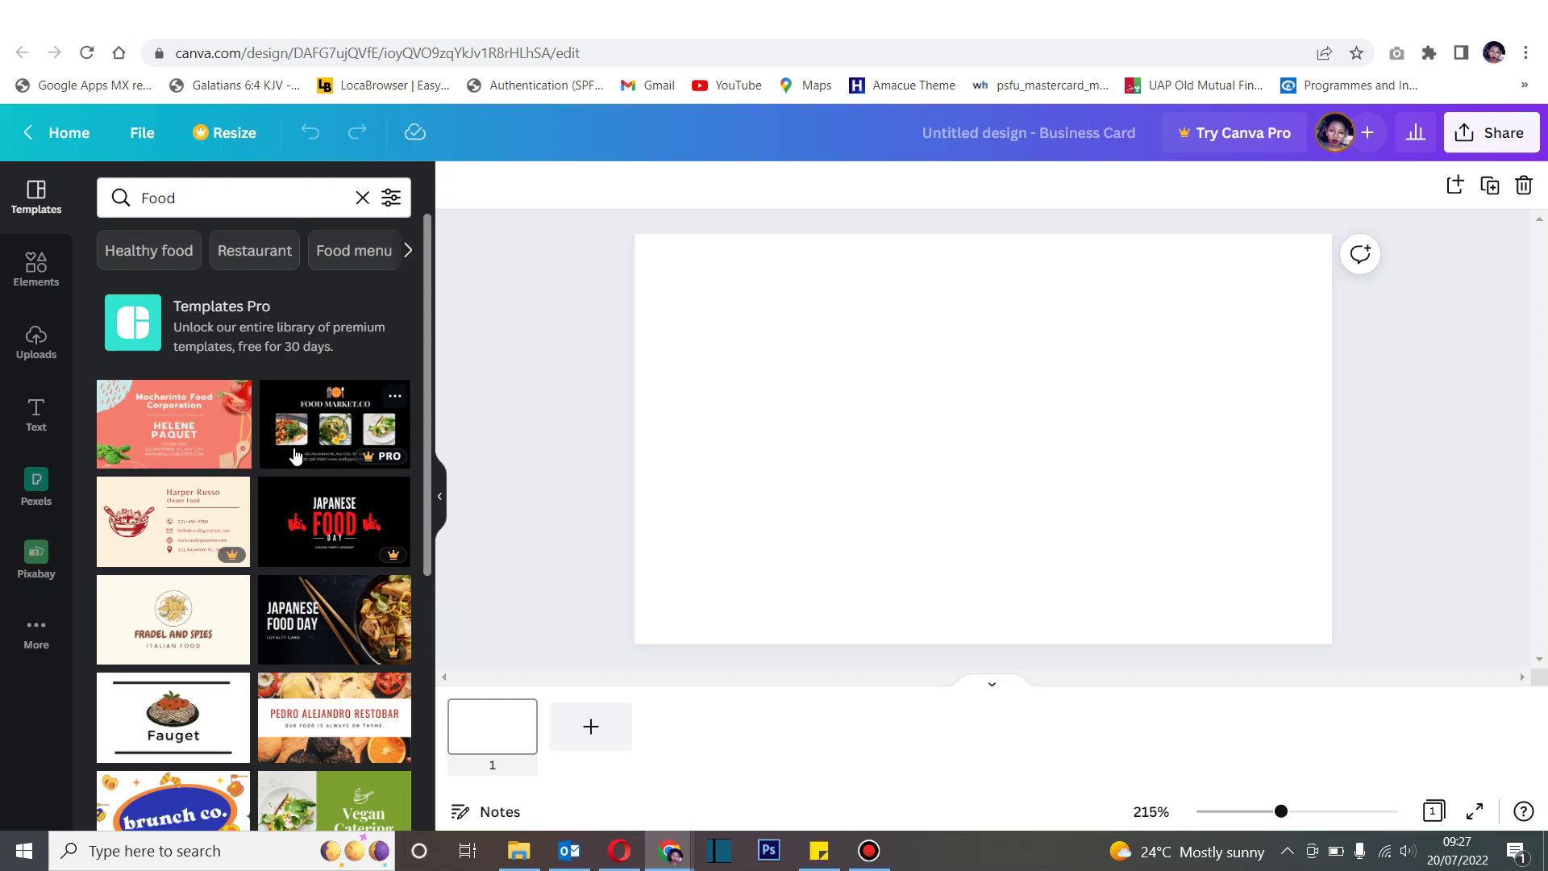
scroll(315, 413, down, 1)
scroll(315, 413, down, 6)
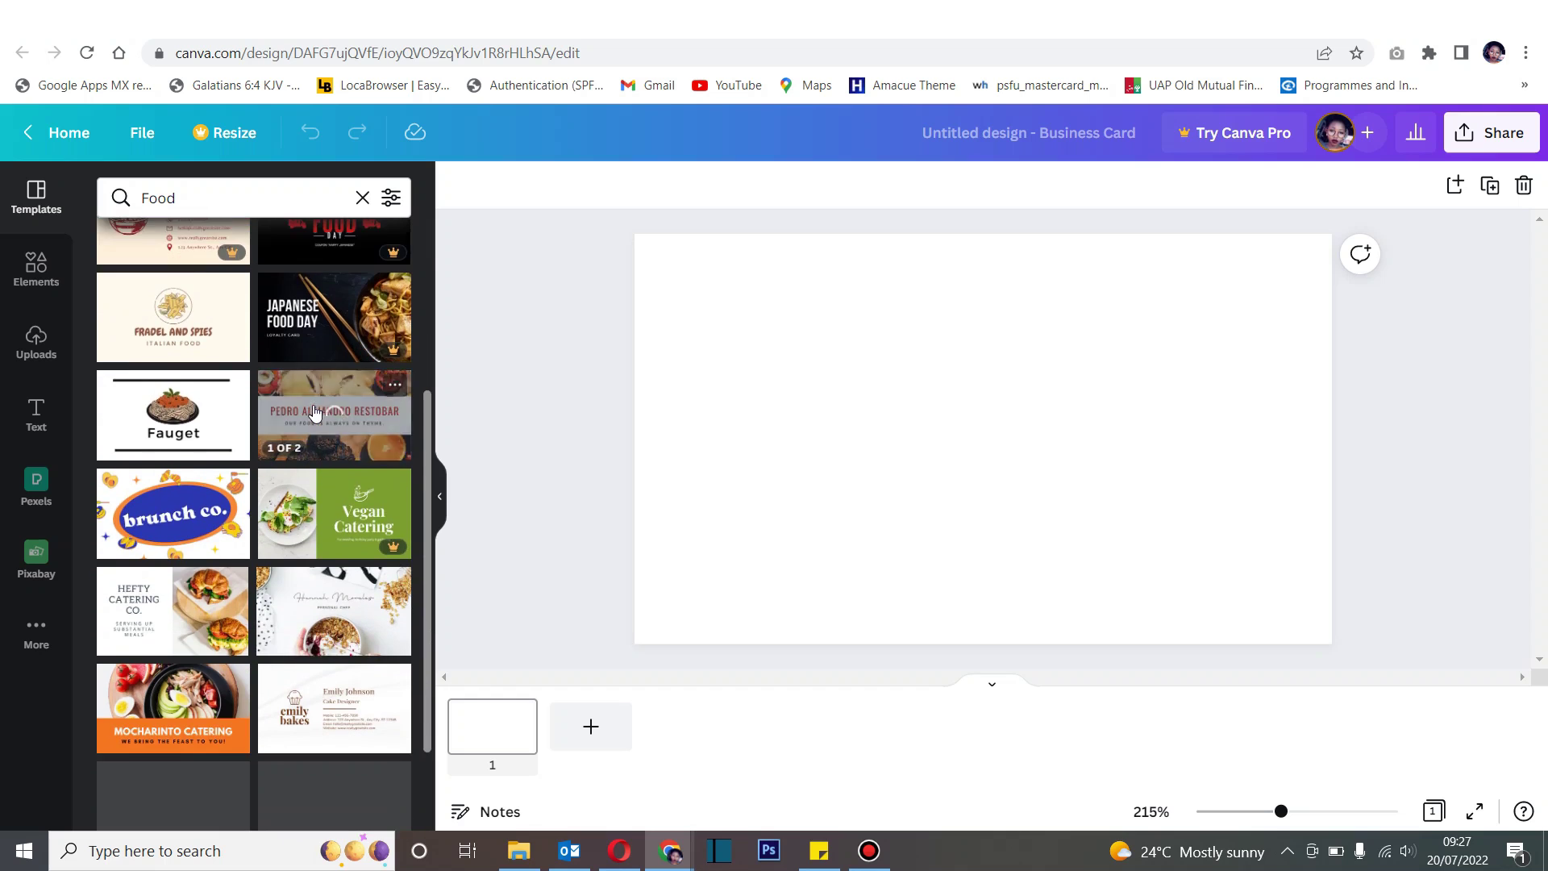
scroll(315, 412, down, 4)
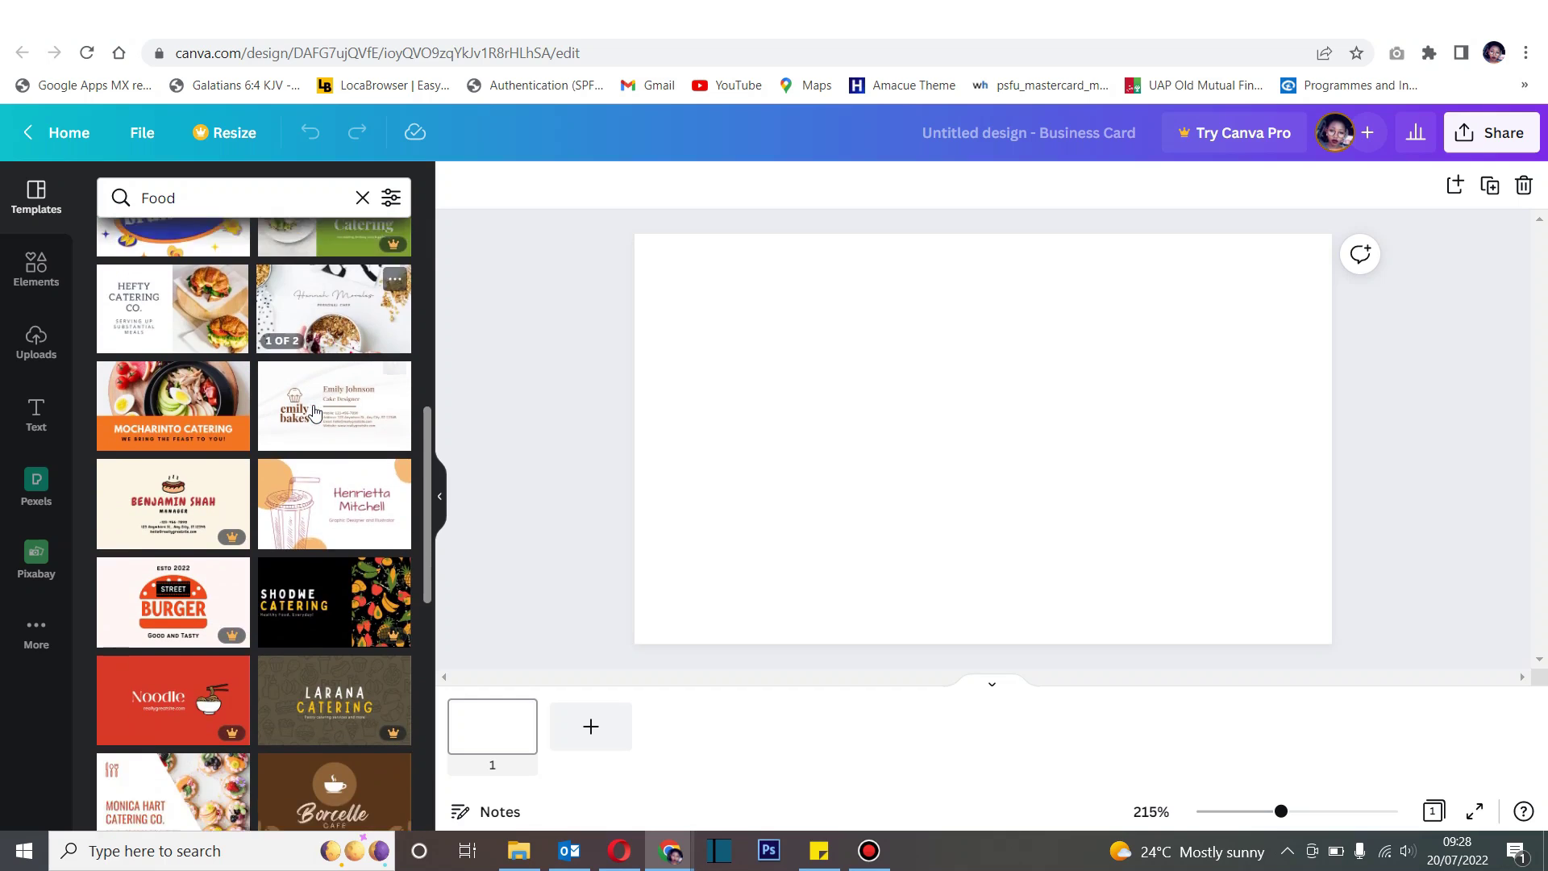
scroll(314, 413, down, 5)
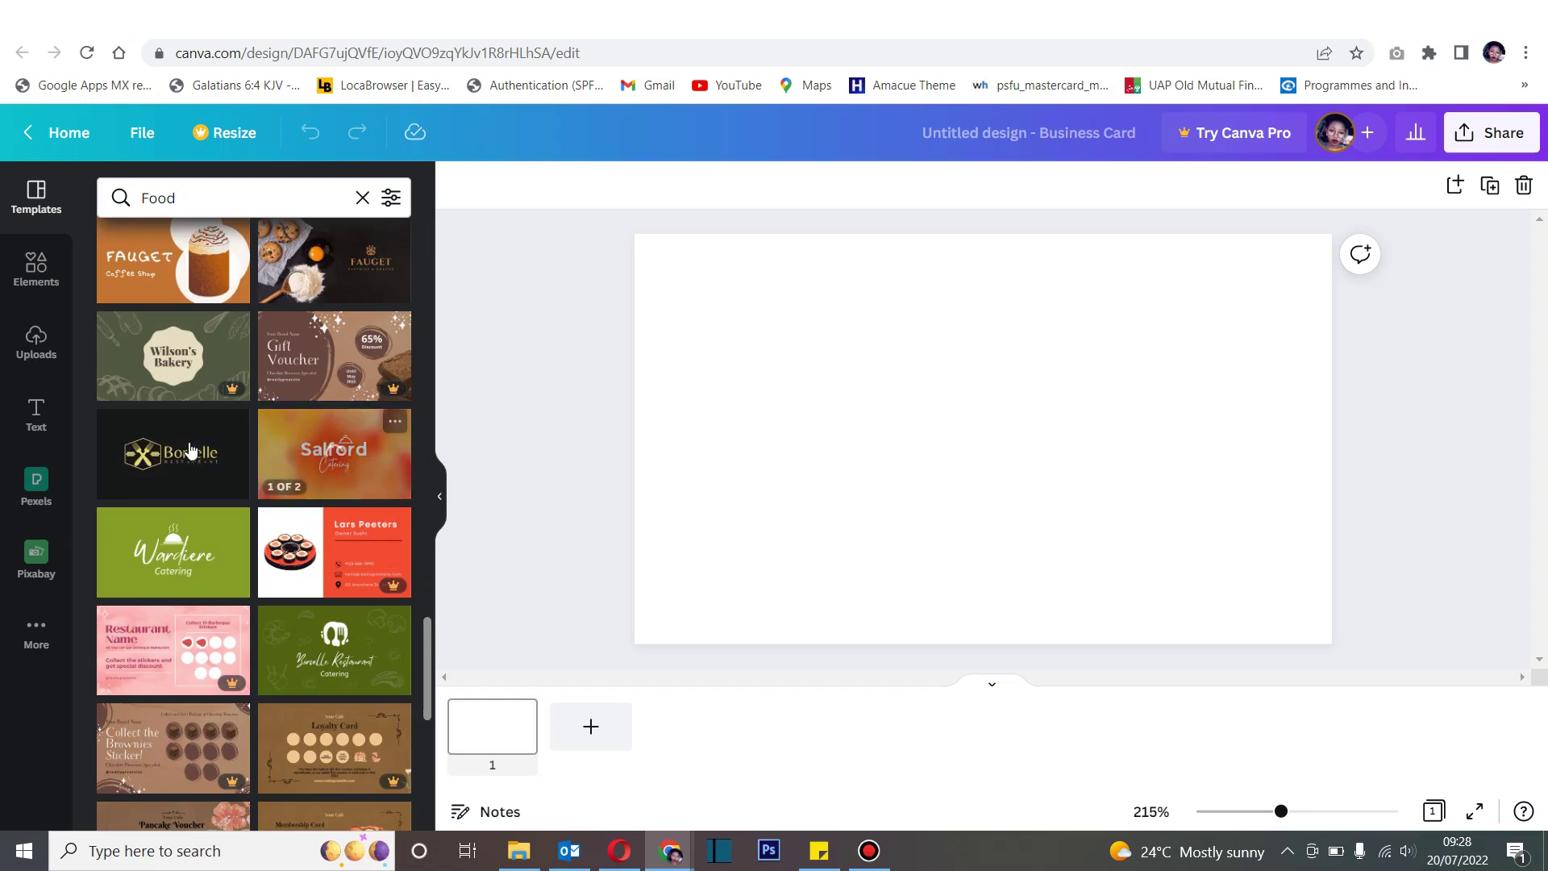
click(187, 452)
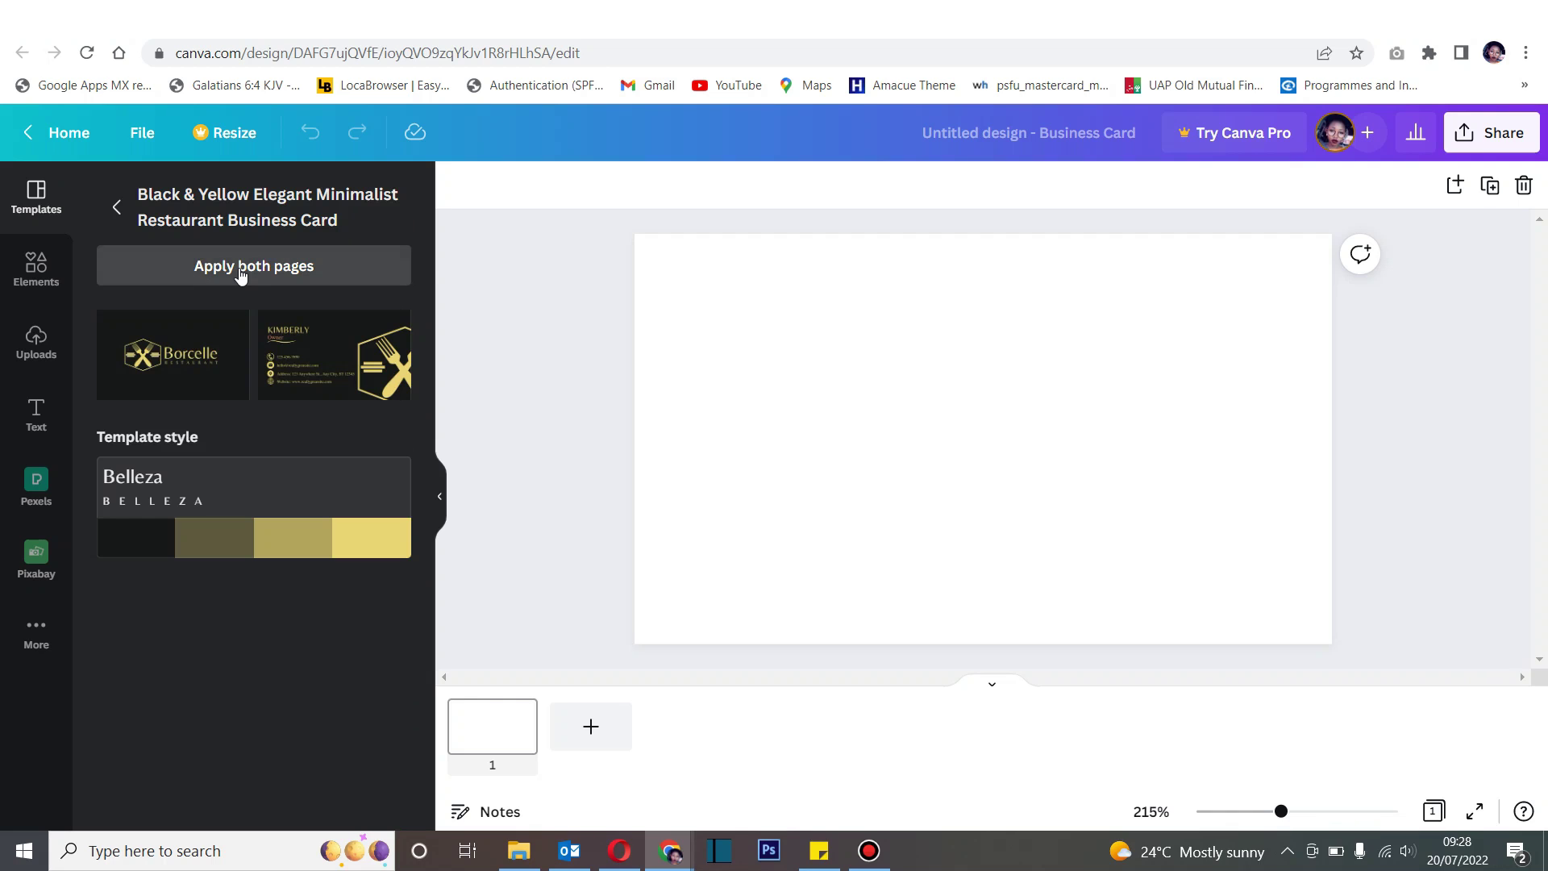
click(240, 269)
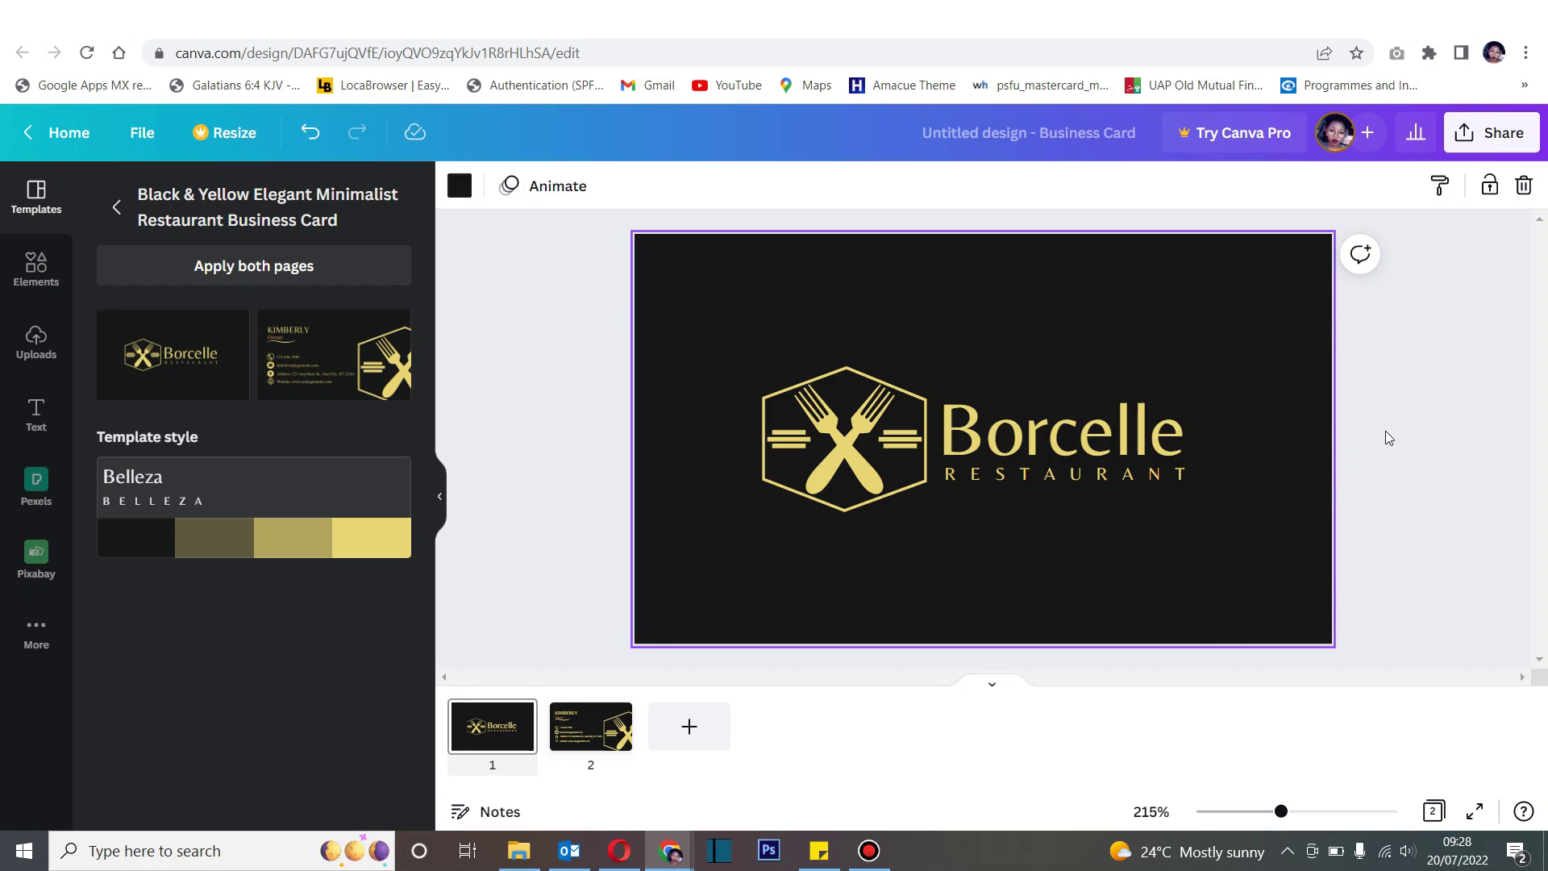
scroll(1385, 430, down, 5)
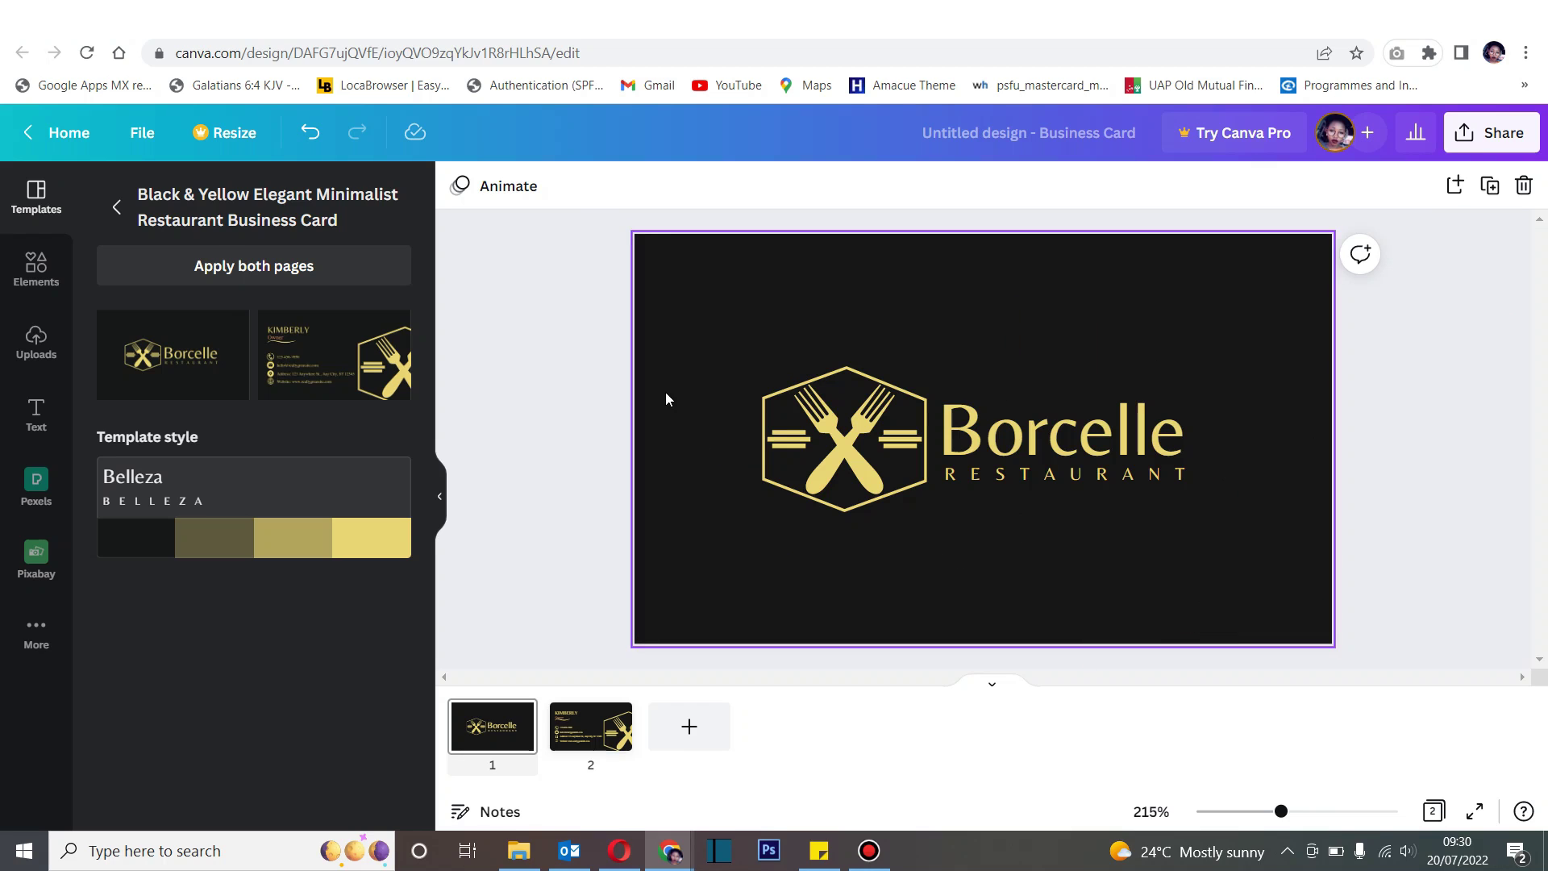
Step: Upload Modolicious.png from the Downloads folder into Canva's Uploads
click(34, 342)
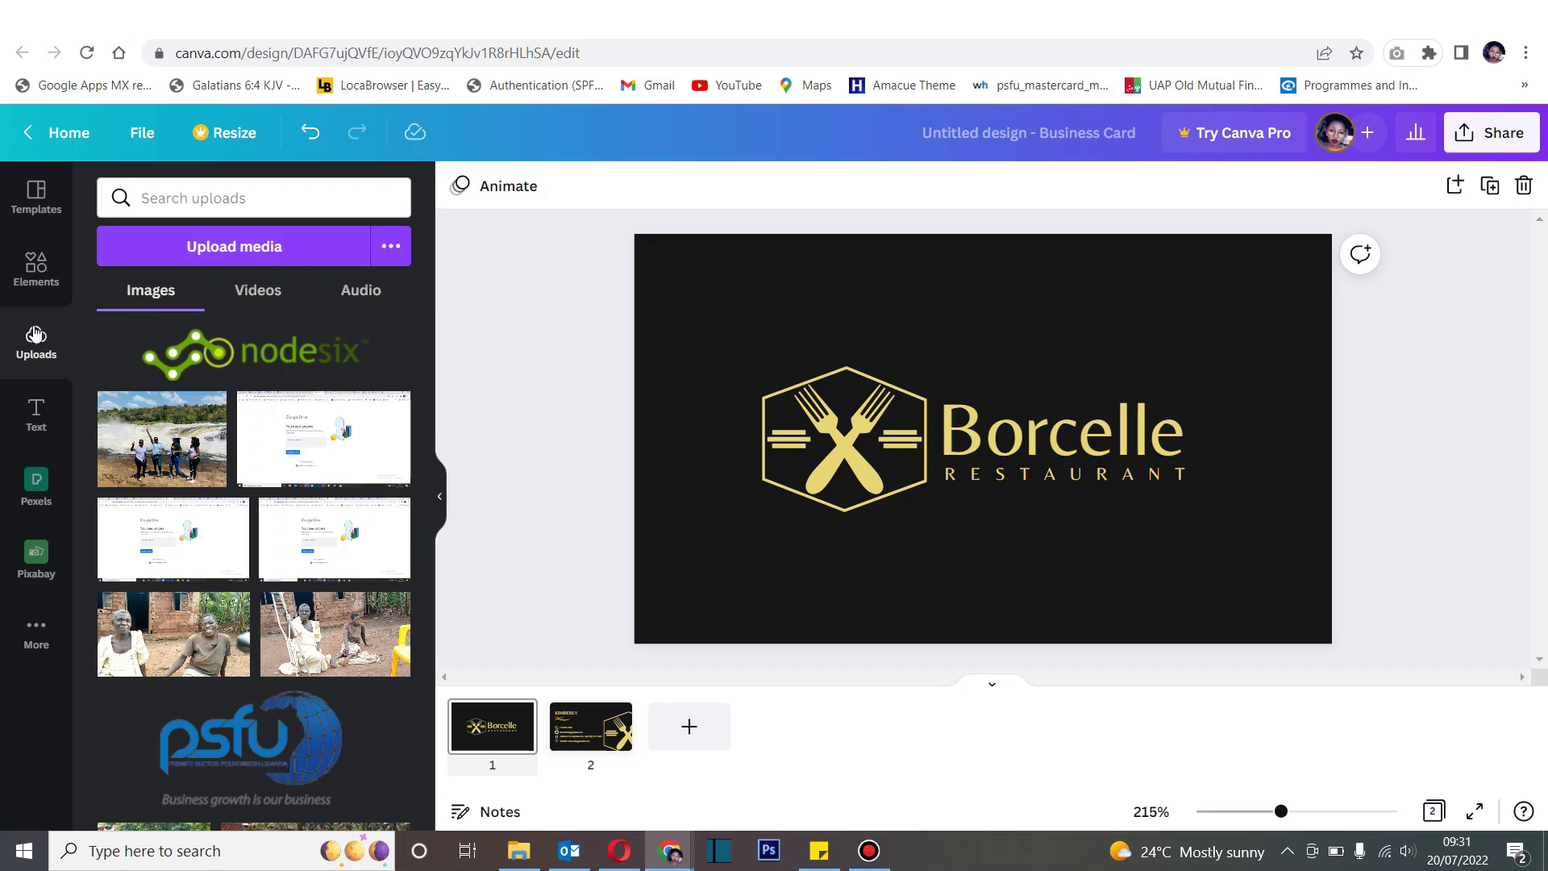
click(230, 247)
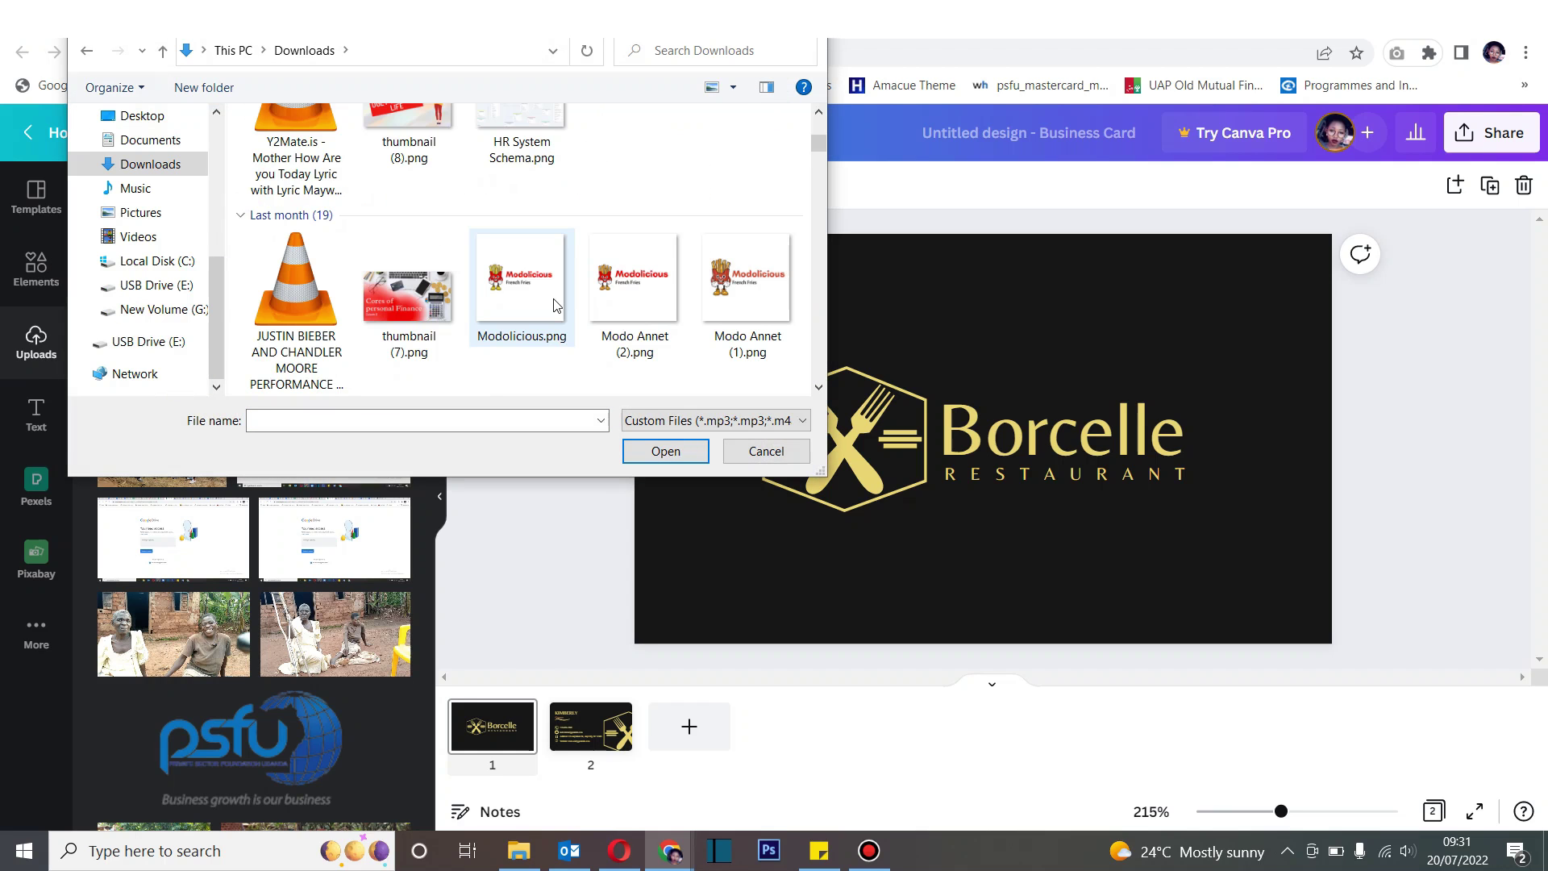
click(528, 292)
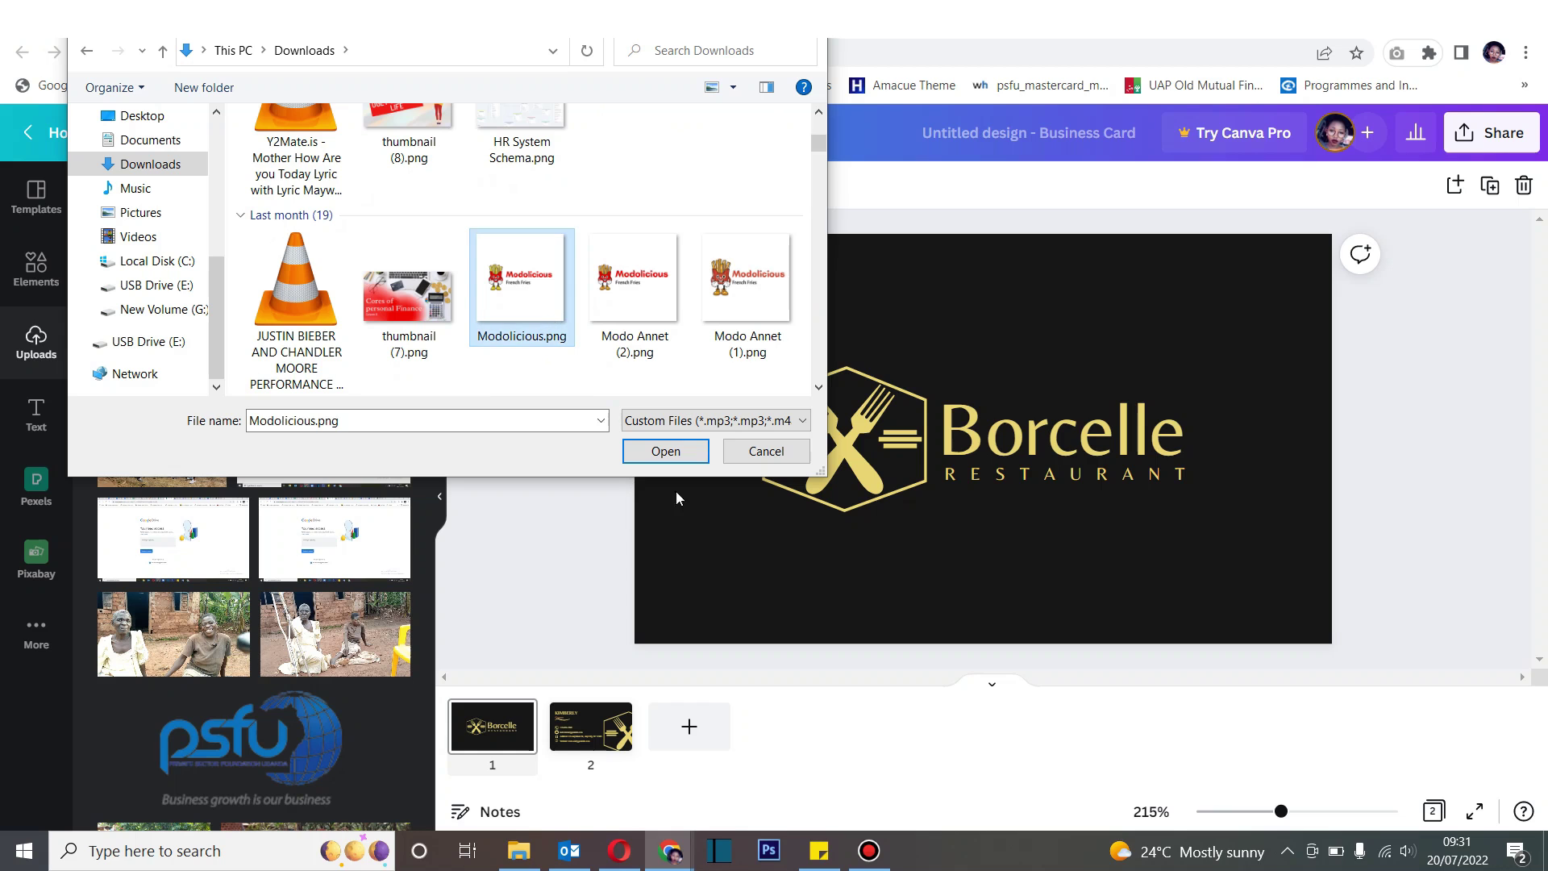
click(665, 451)
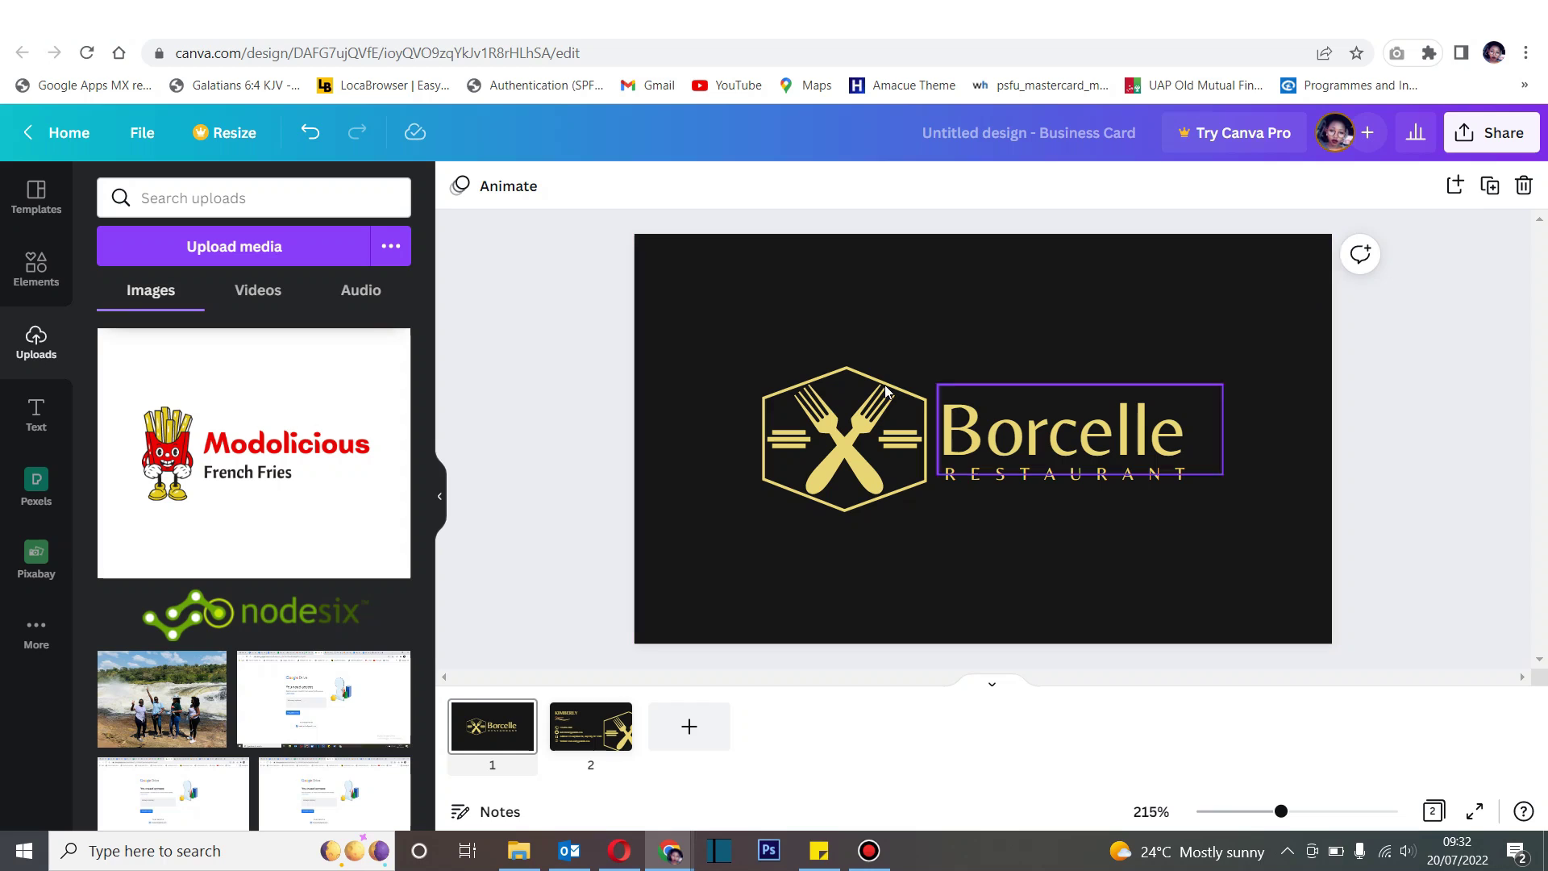
click(863, 435)
Step: Delete the Borcelle and RESTAURANT text and move the fork emblem left
click(1116, 435)
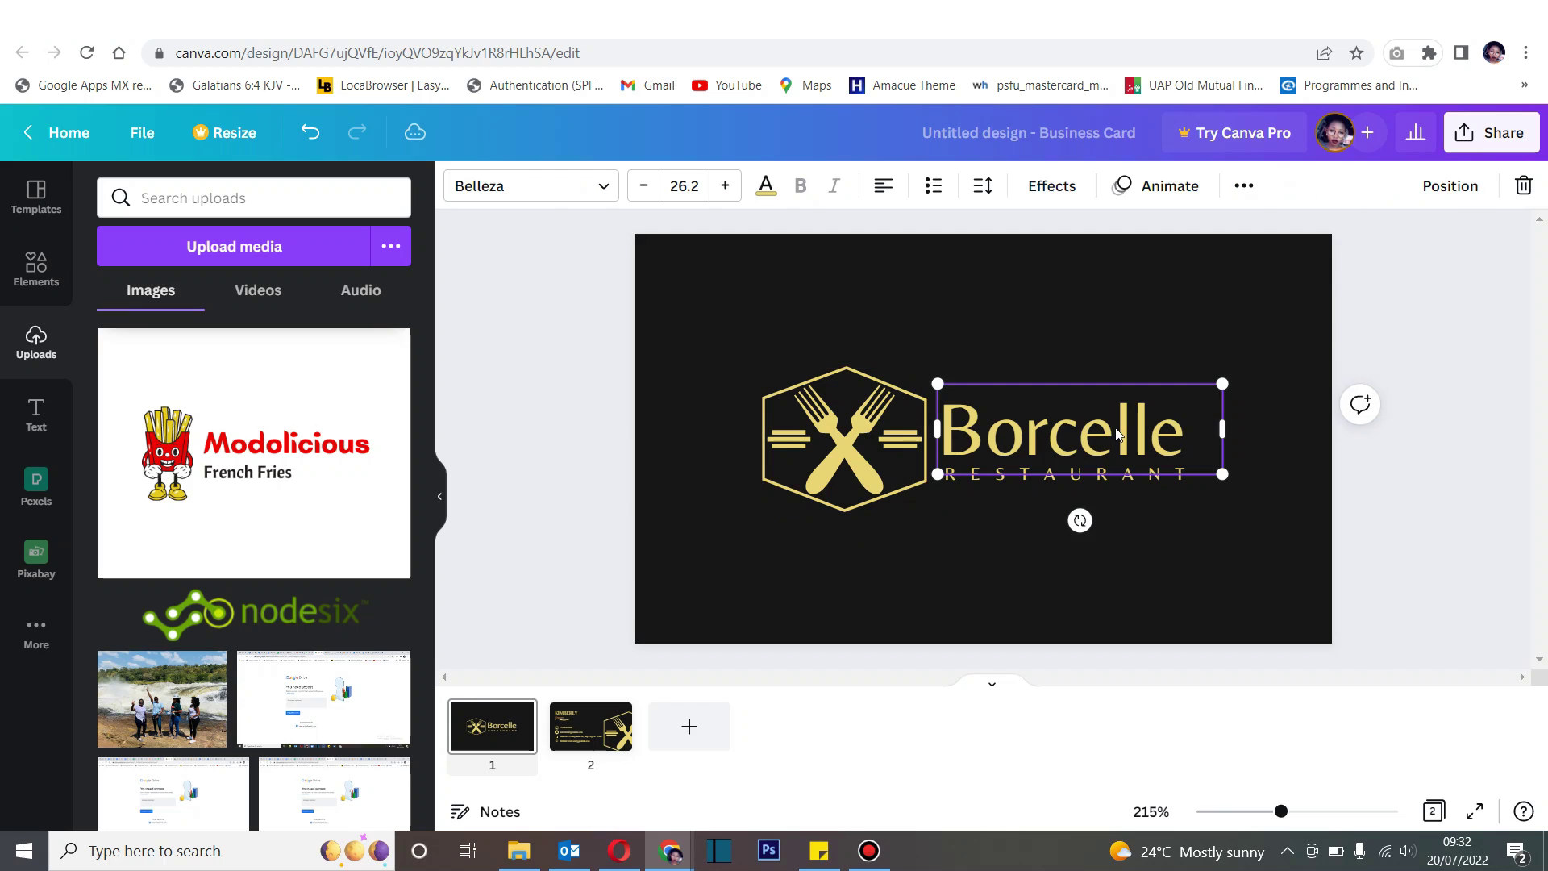
key(Delete)
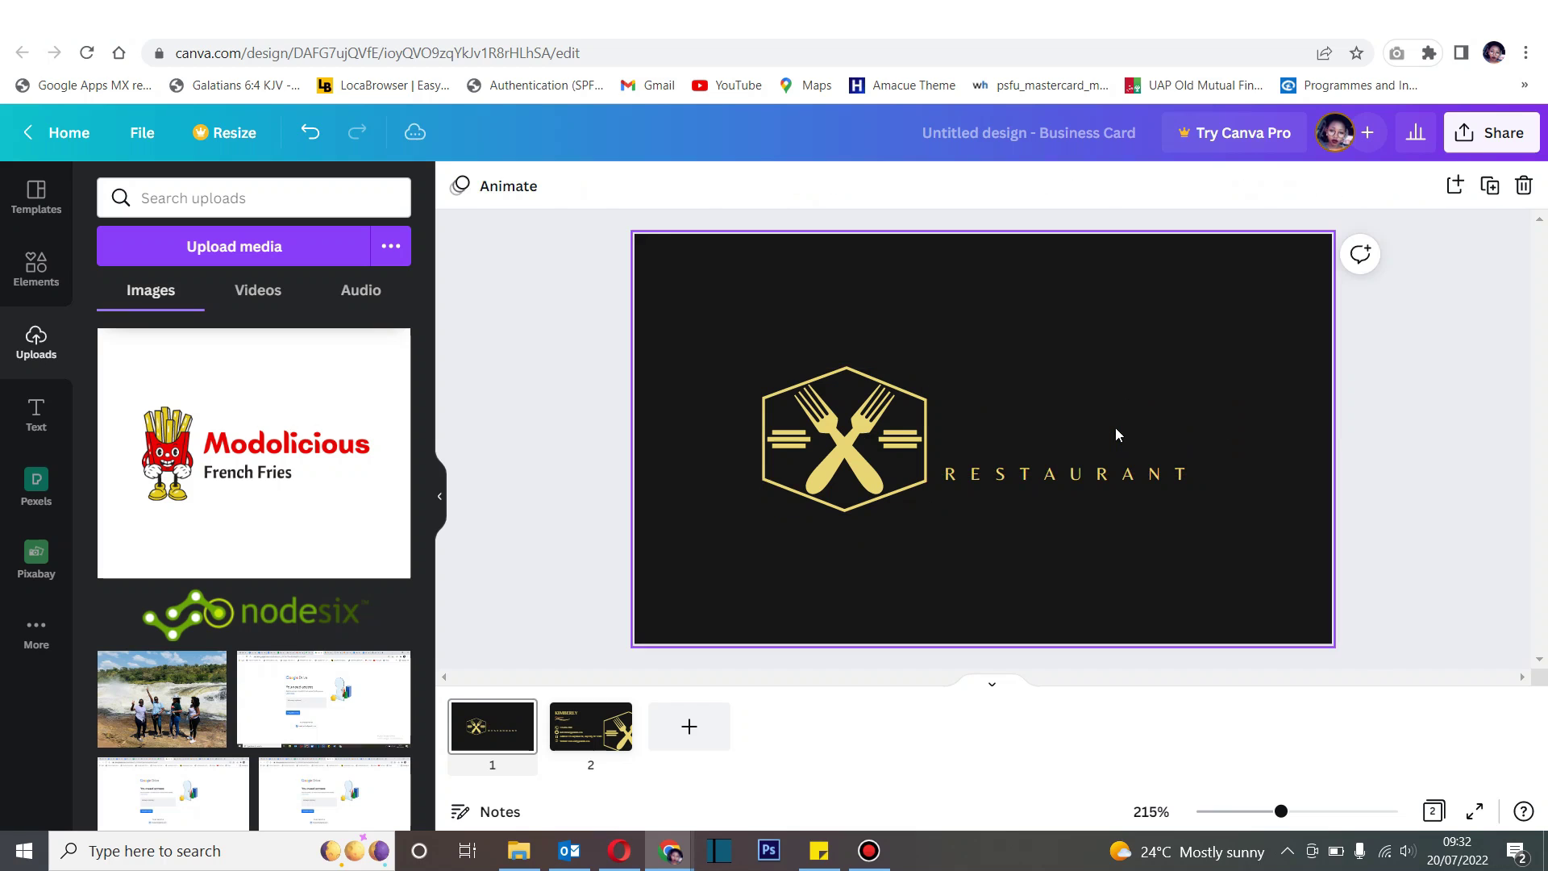
click(1166, 471)
key(Delete)
drag(847, 452, 742, 443)
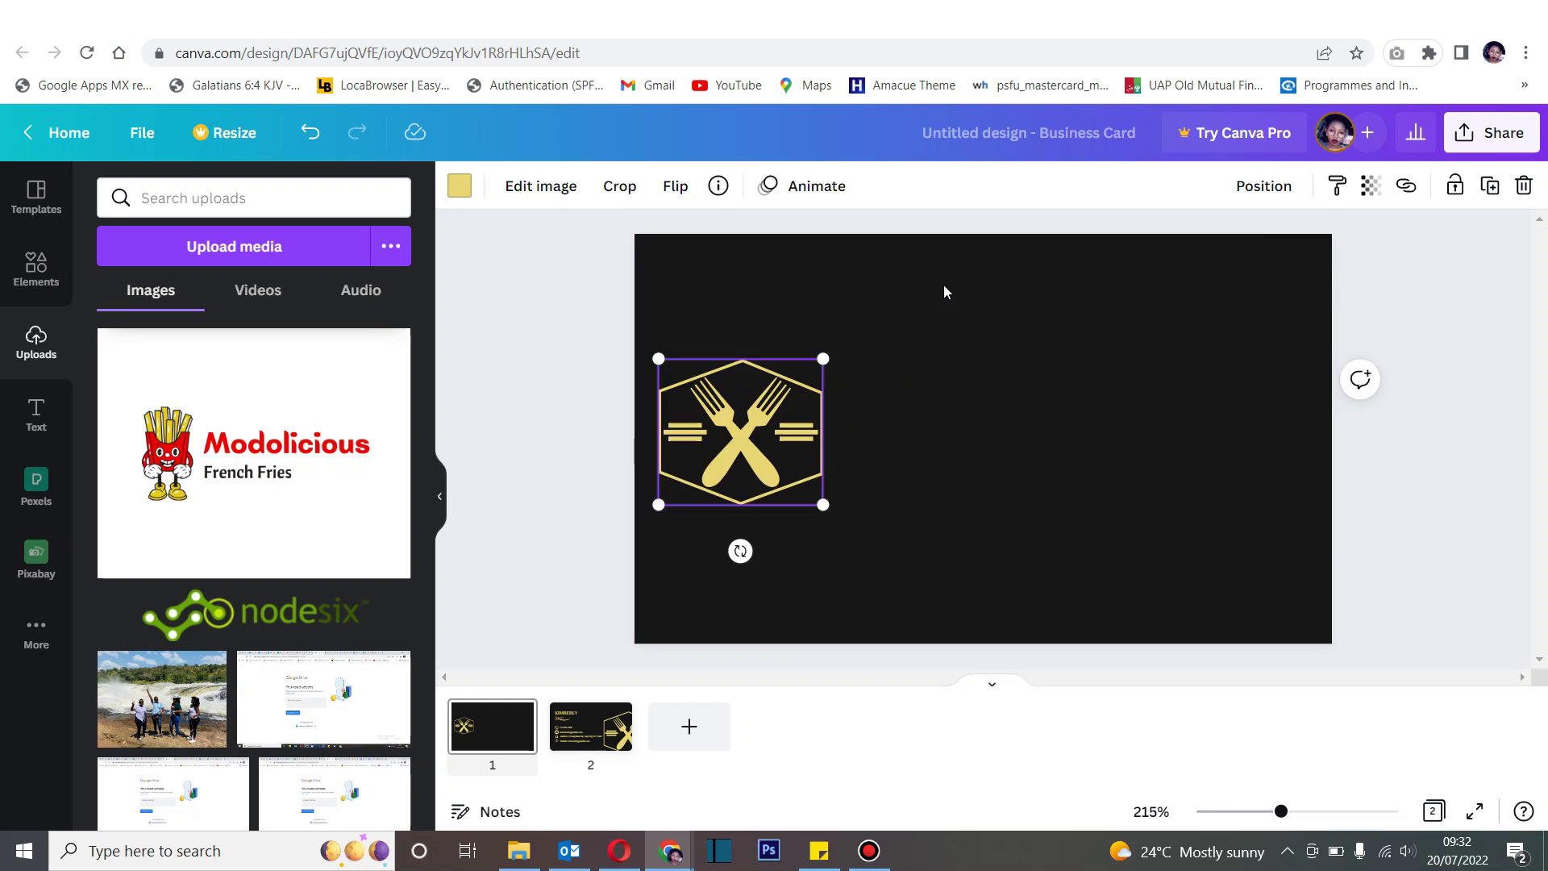
Step: Turn the card front's background white
click(944, 286)
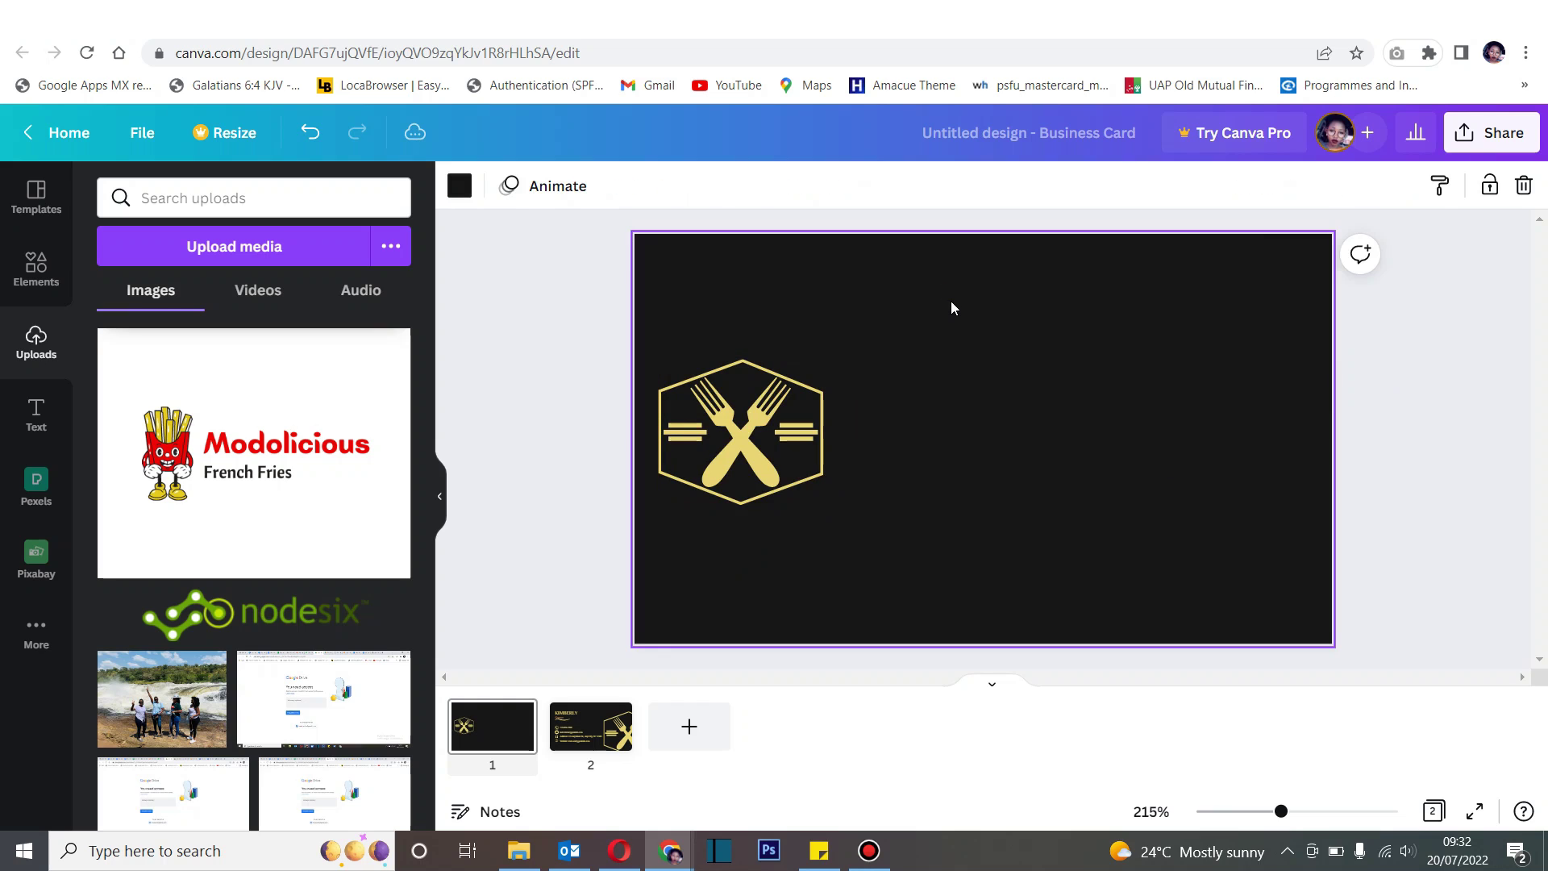
click(459, 185)
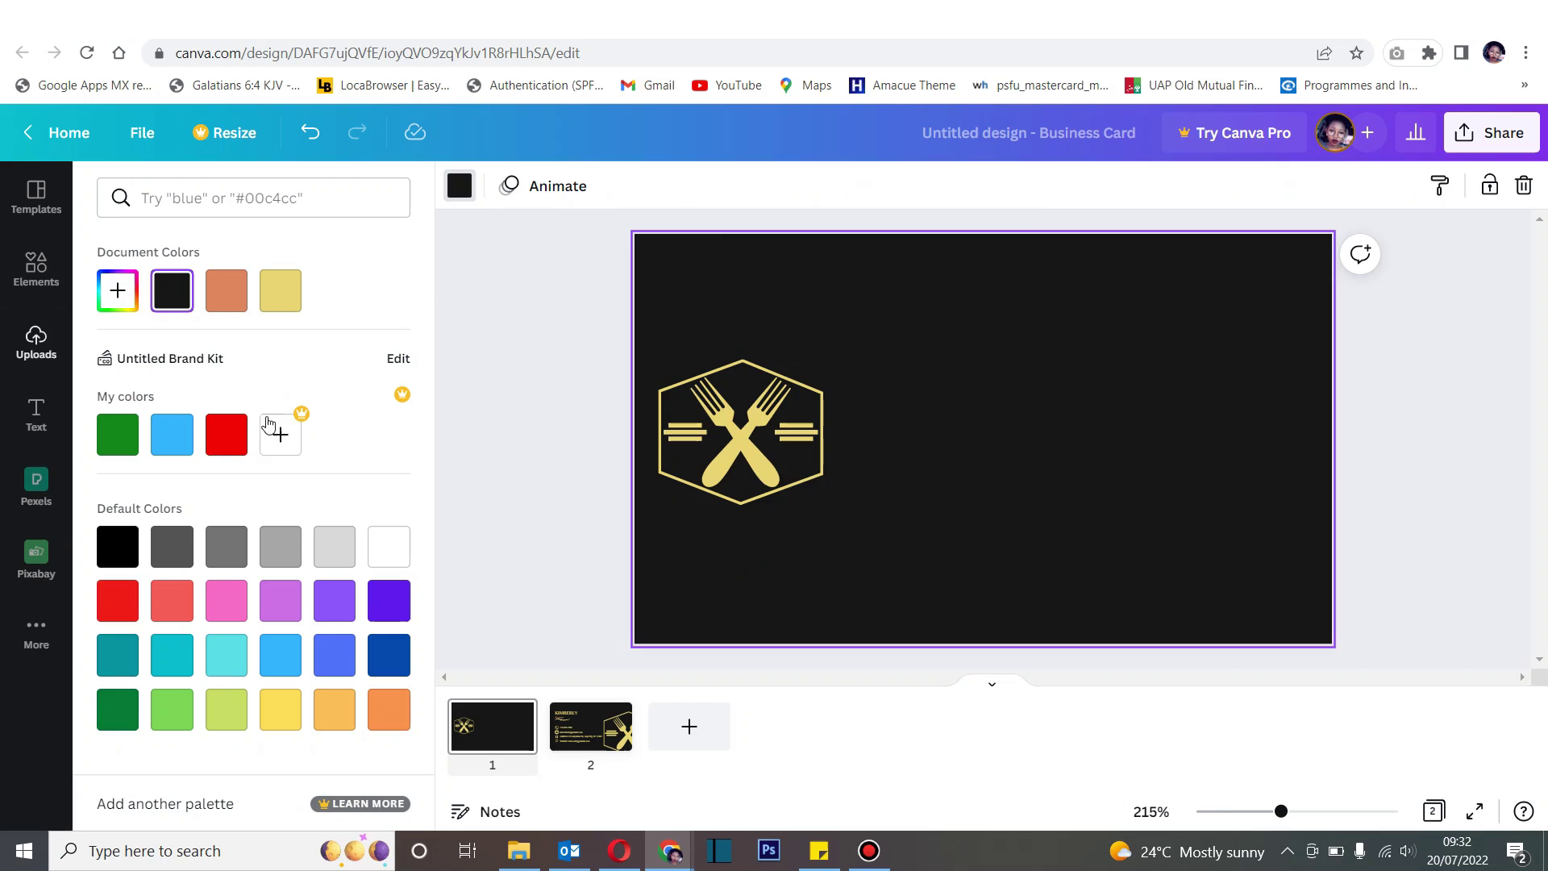
click(388, 547)
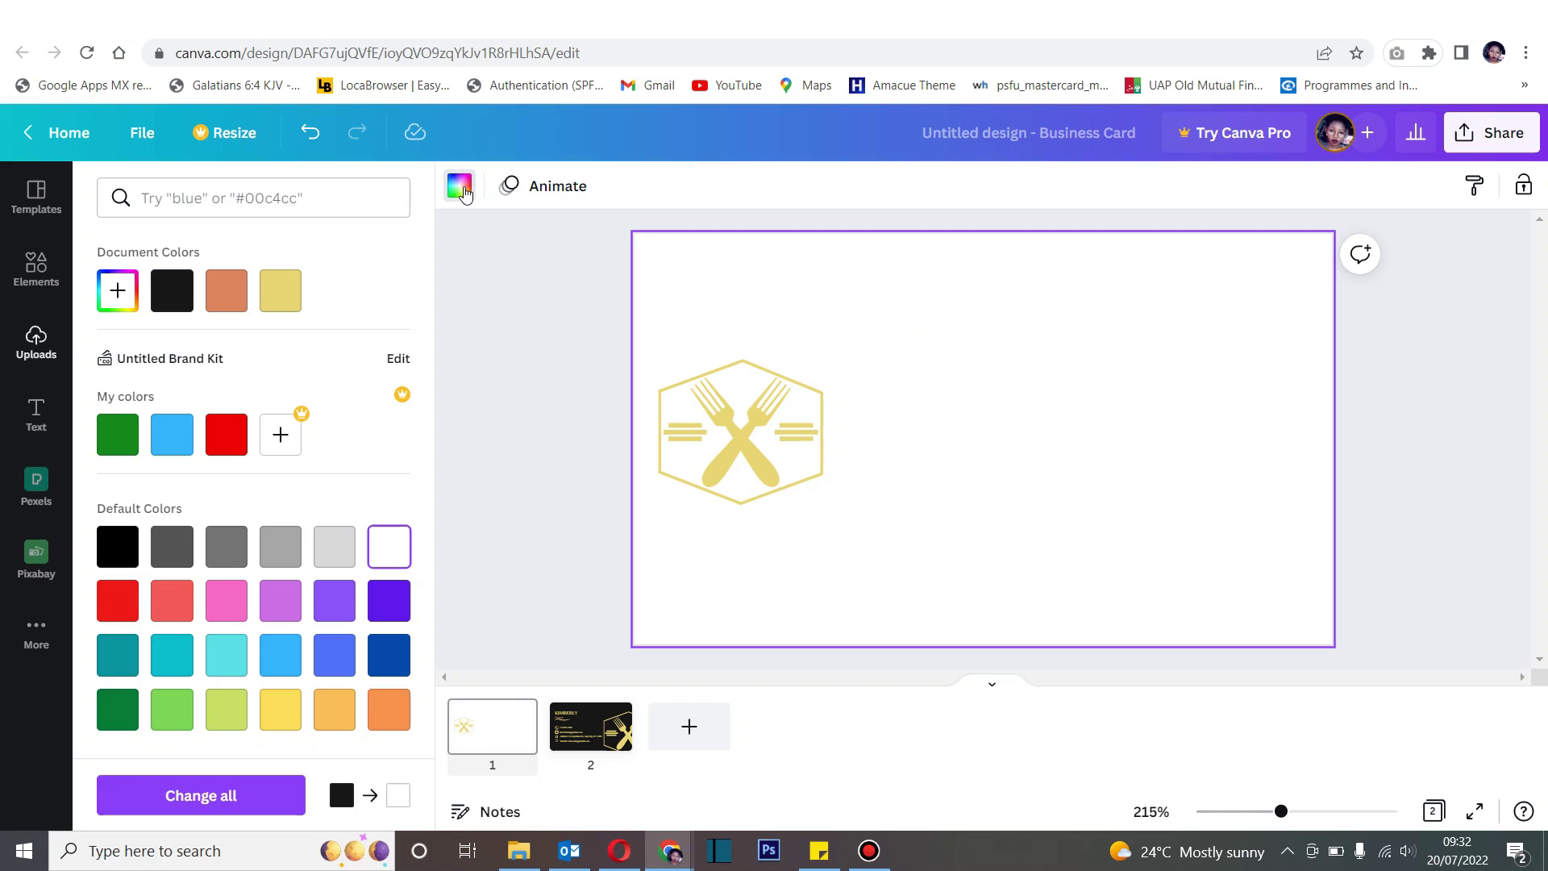
click(459, 187)
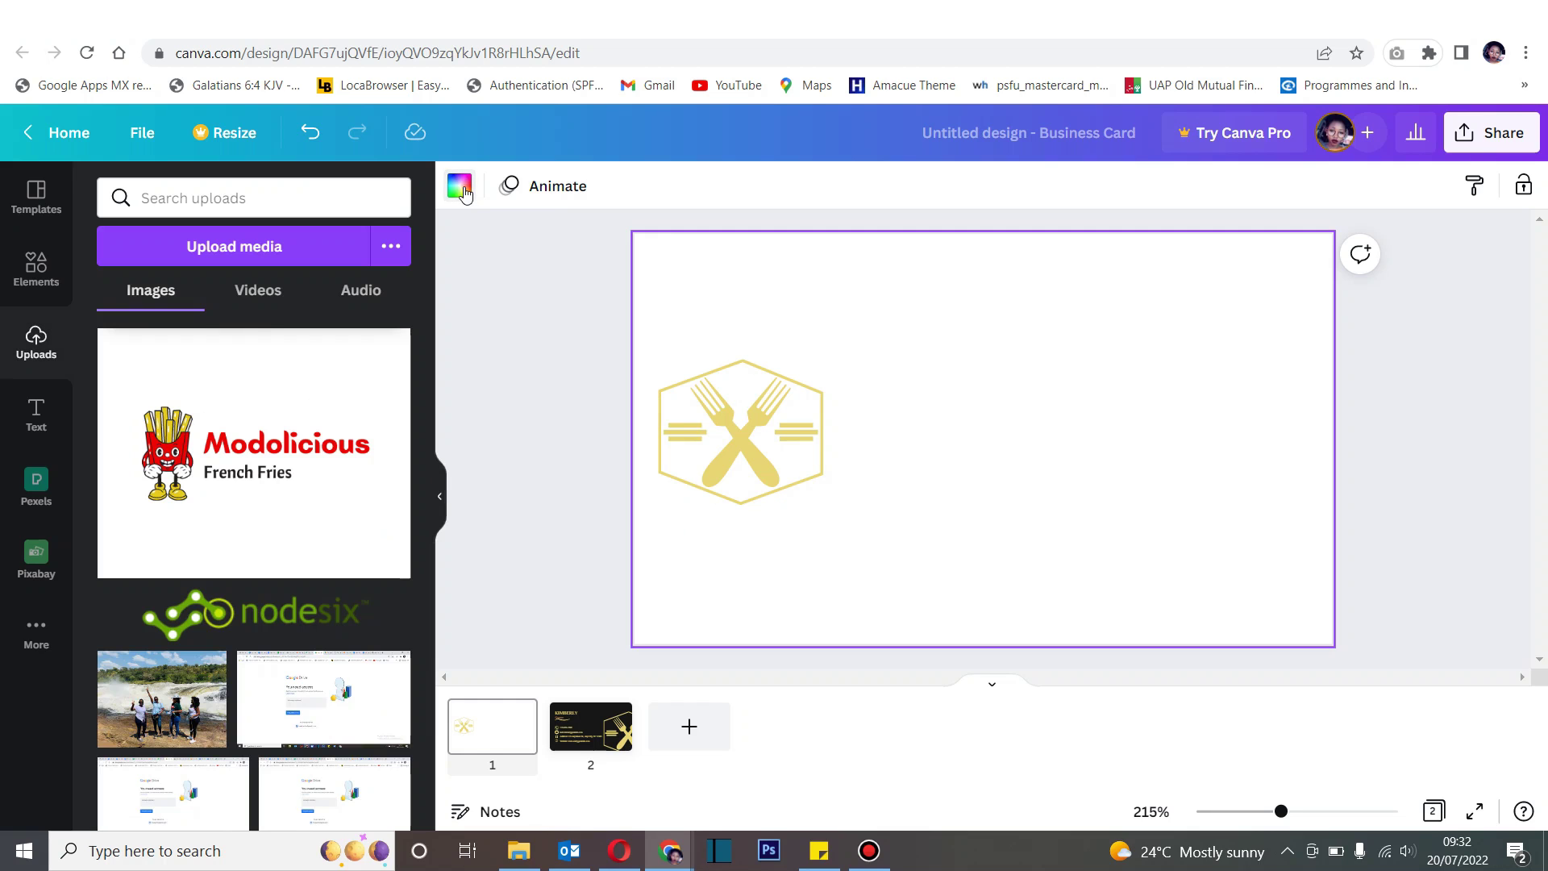
click(459, 187)
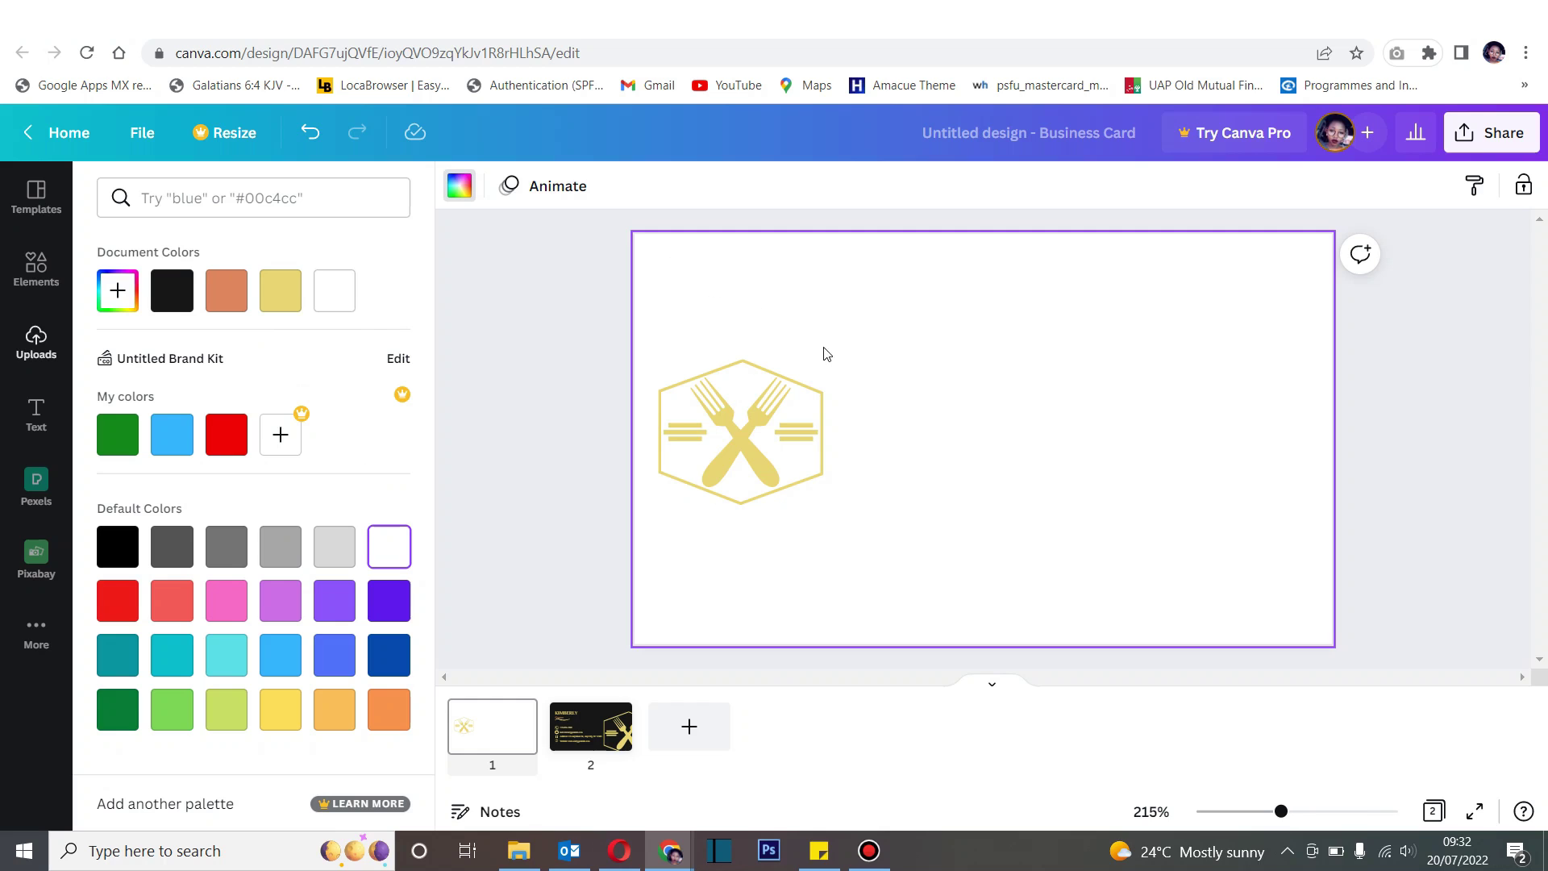
click(114, 295)
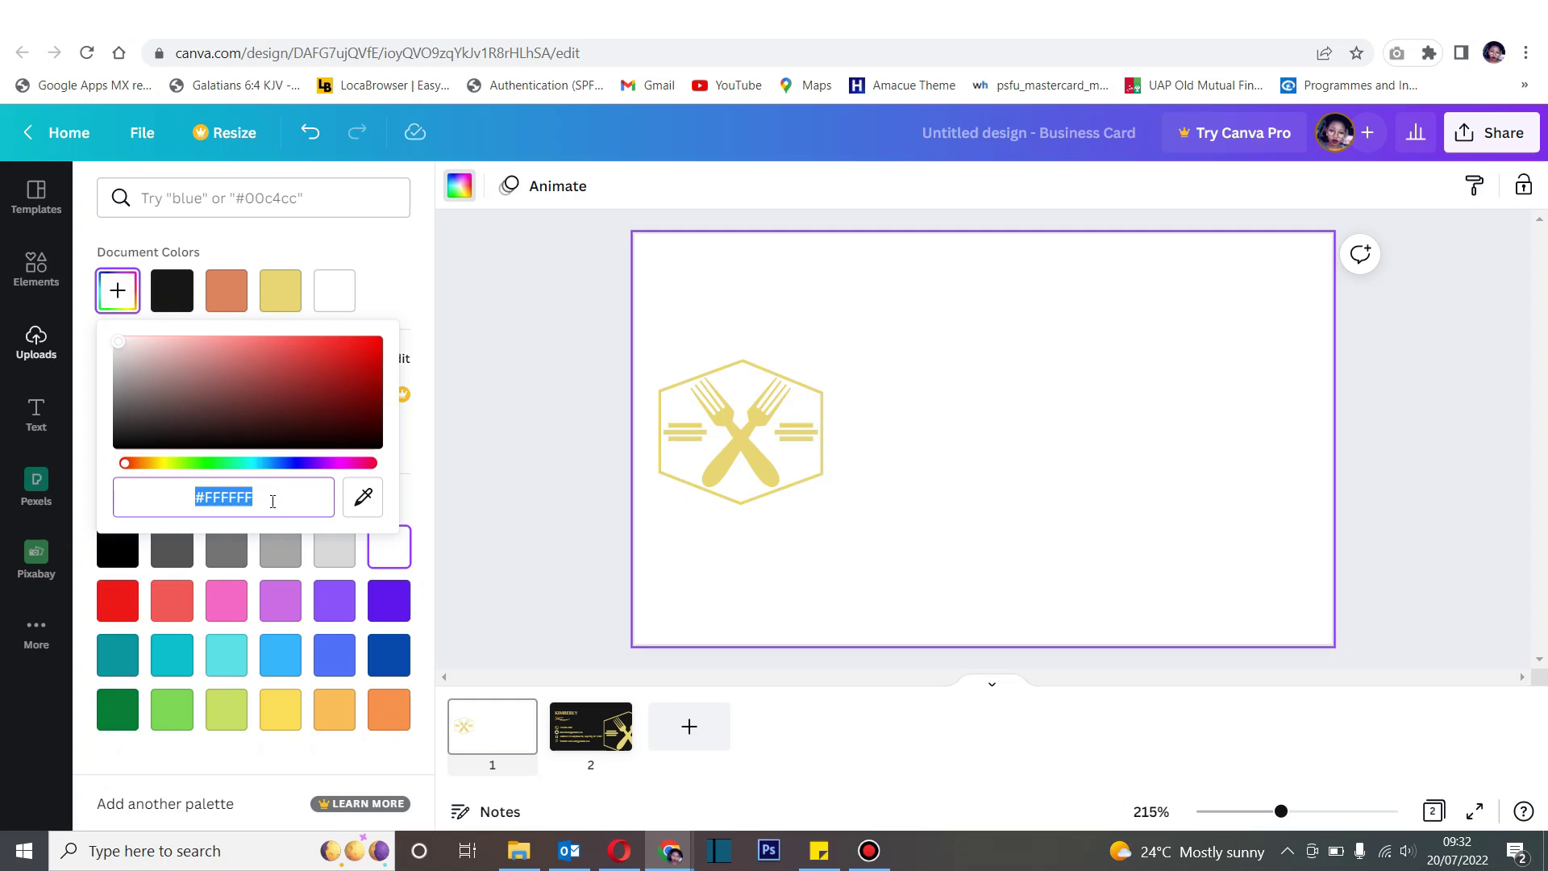
click(373, 261)
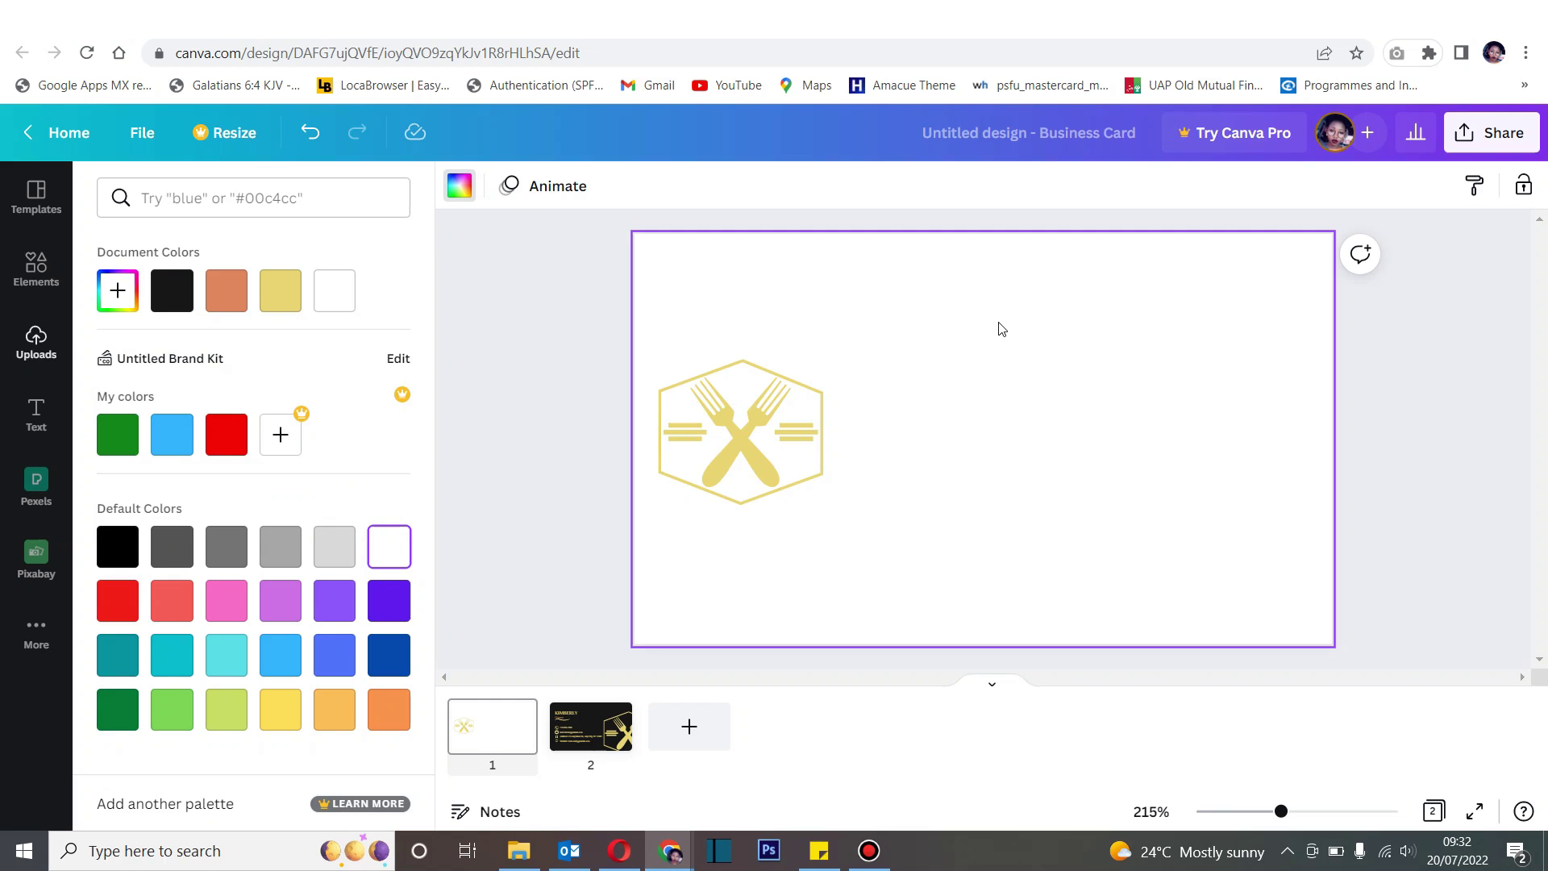
click(36, 343)
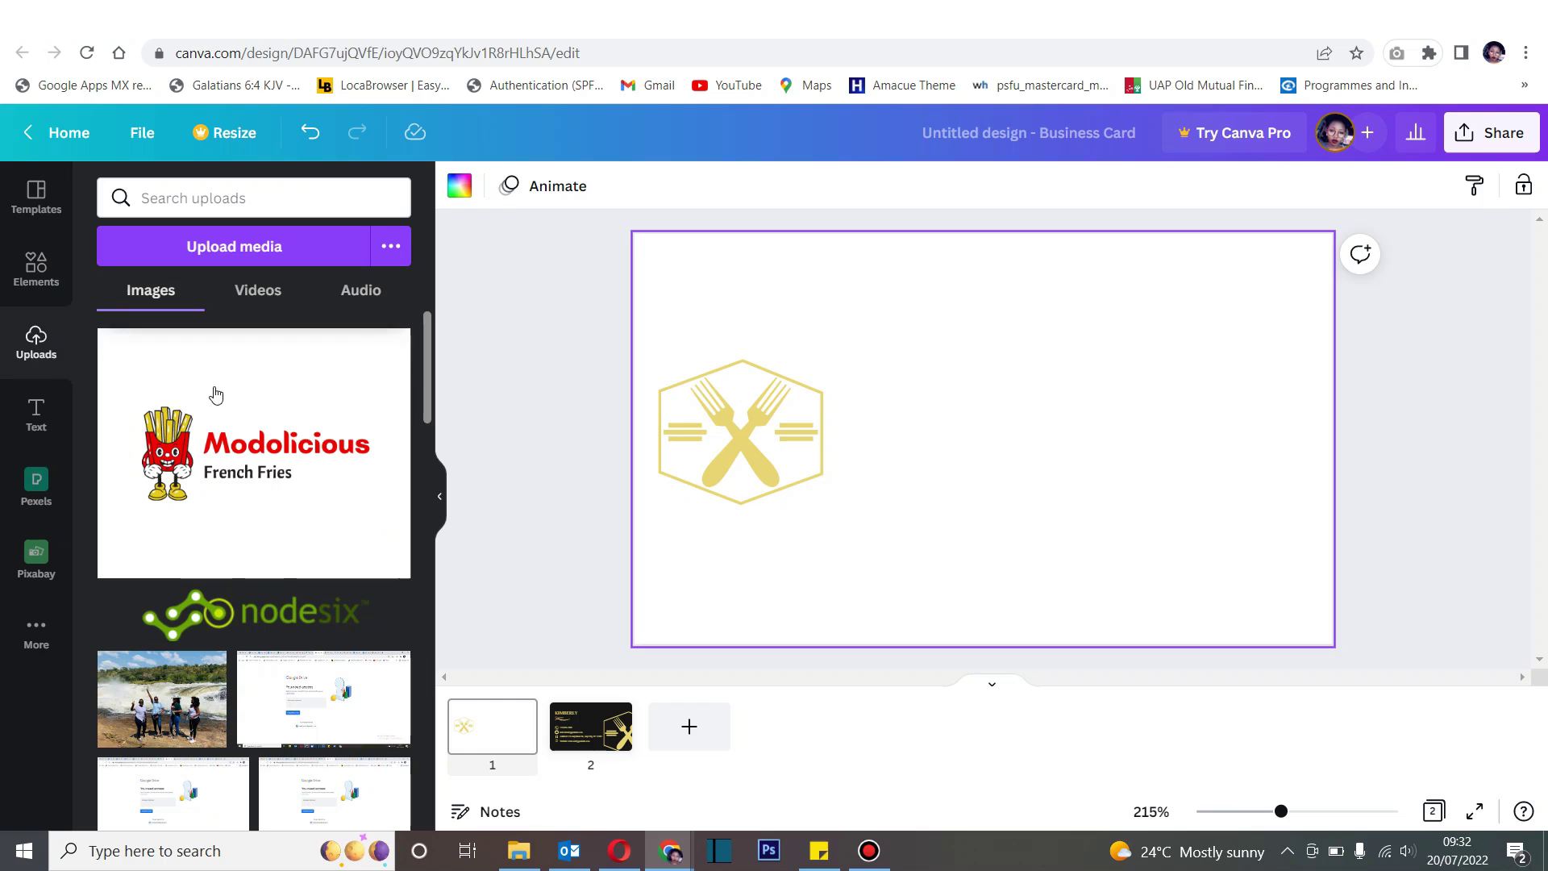
Step: Add the Modolicious logo, enlarge it and centre it horizontally on the front
click(275, 414)
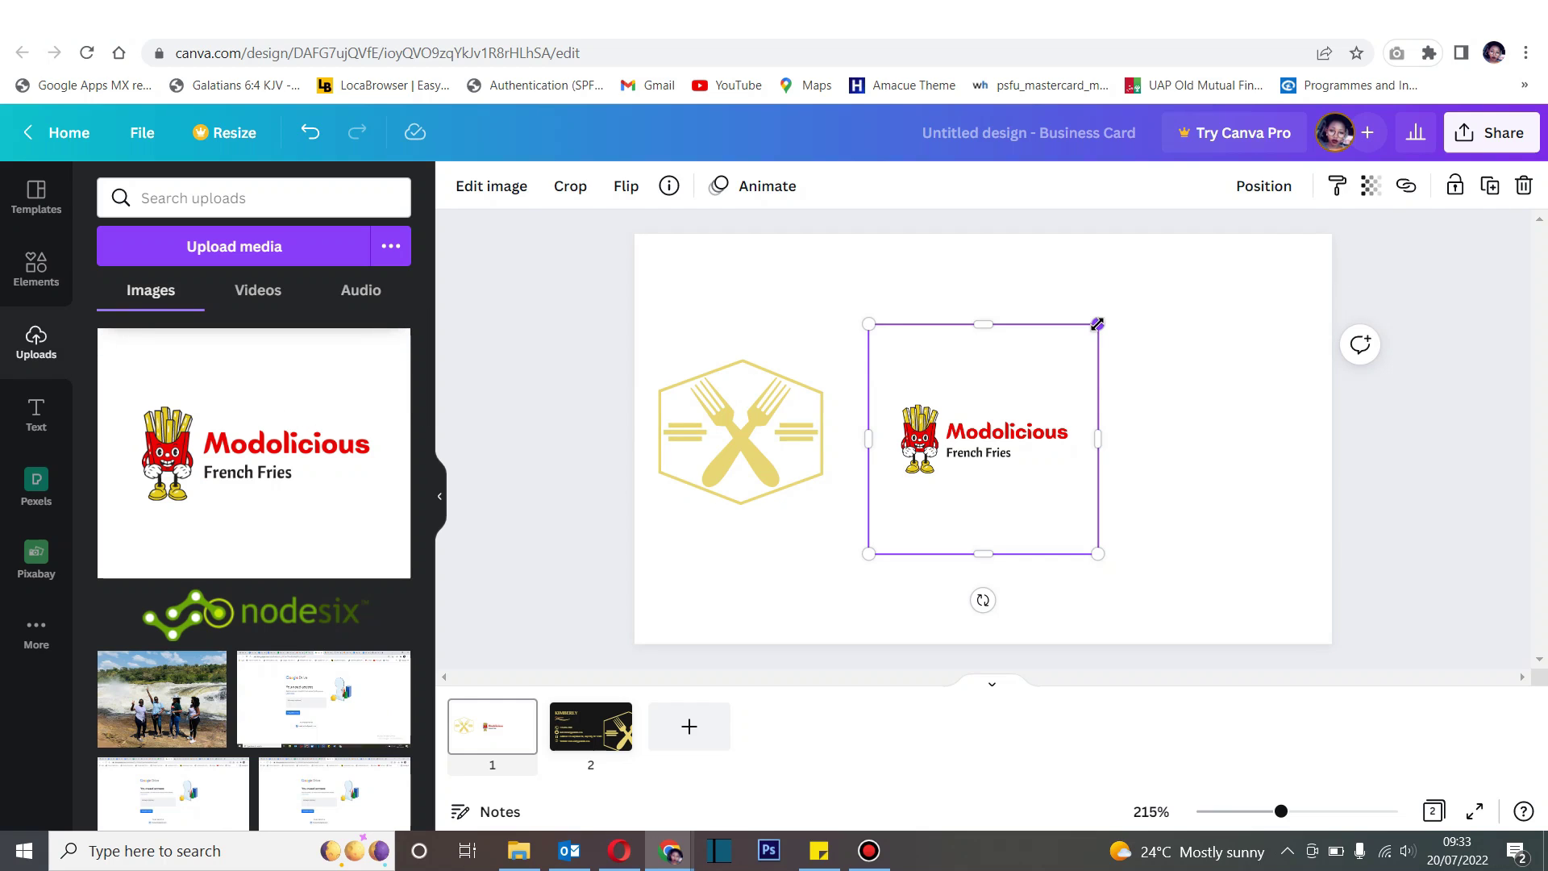
drag(1097, 323, 1293, 167)
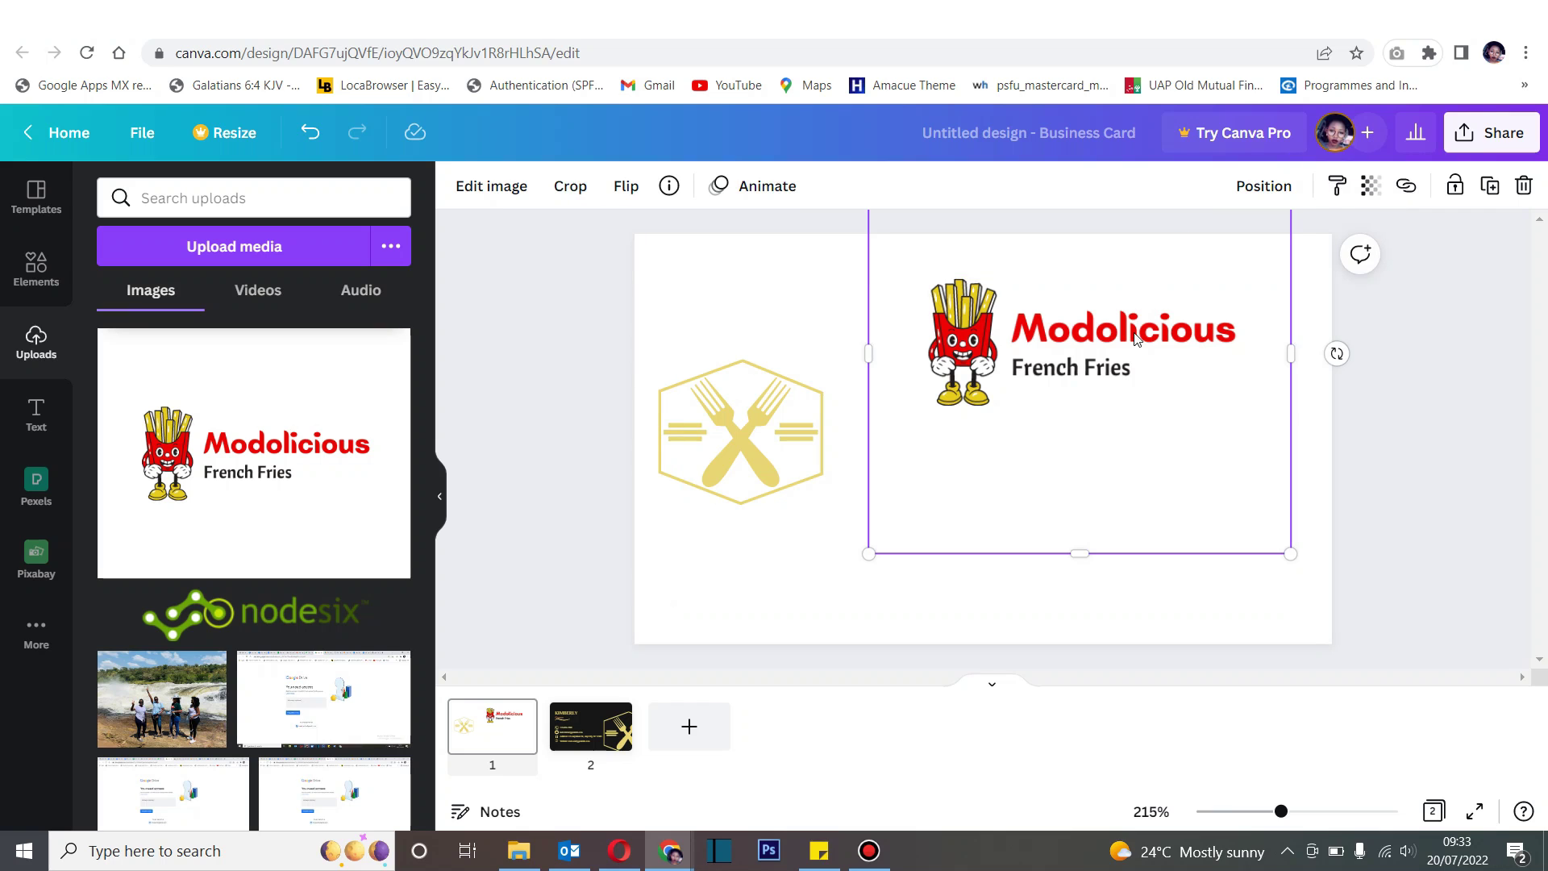
drag(1193, 311, 1173, 361)
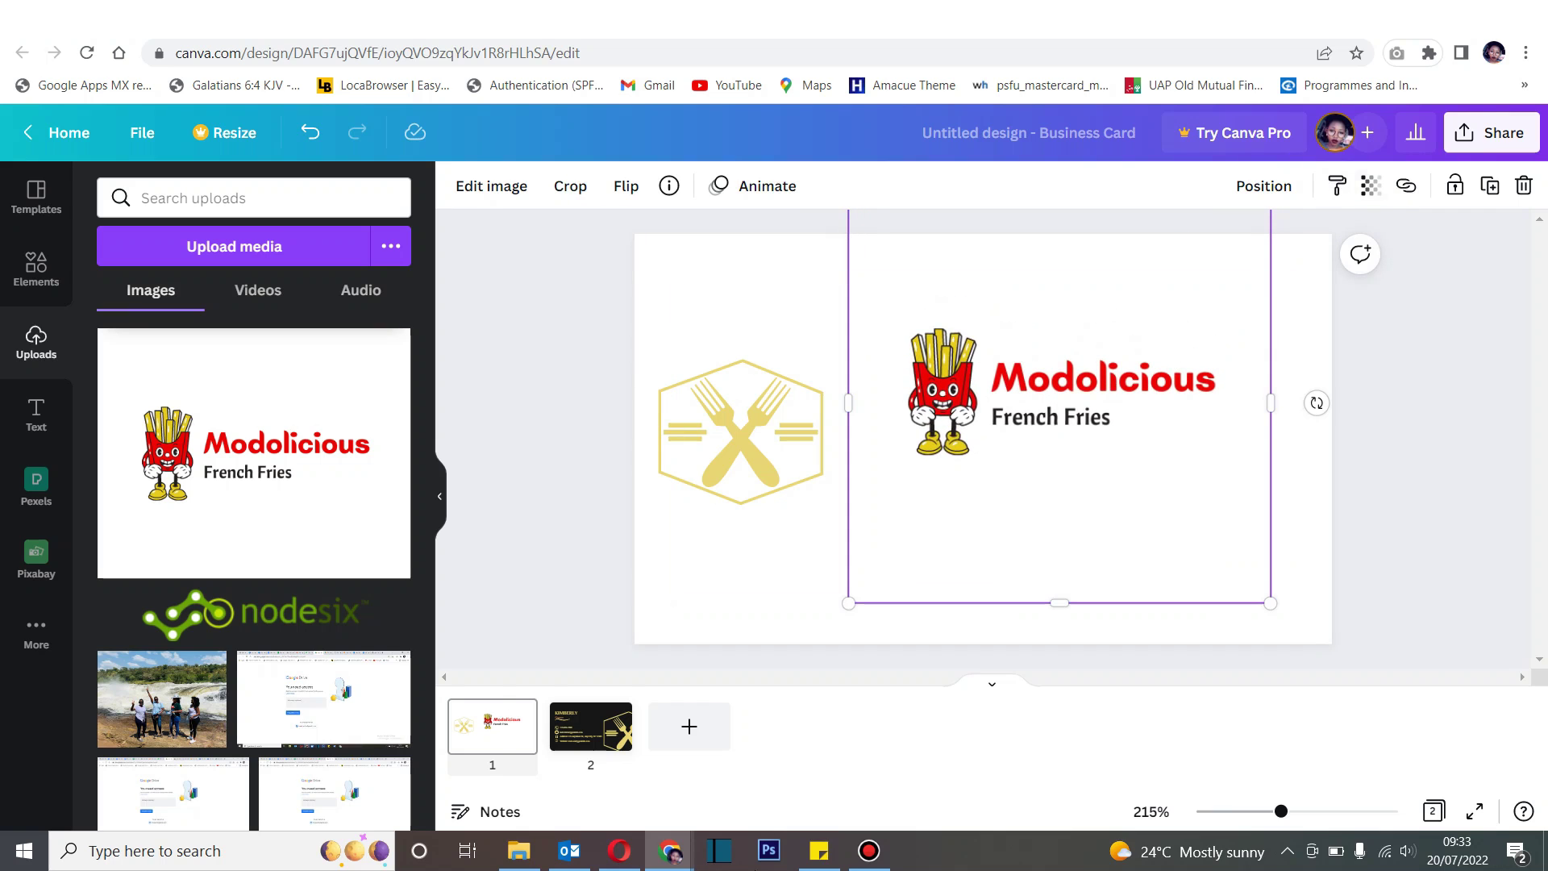
click(1263, 185)
click(1179, 371)
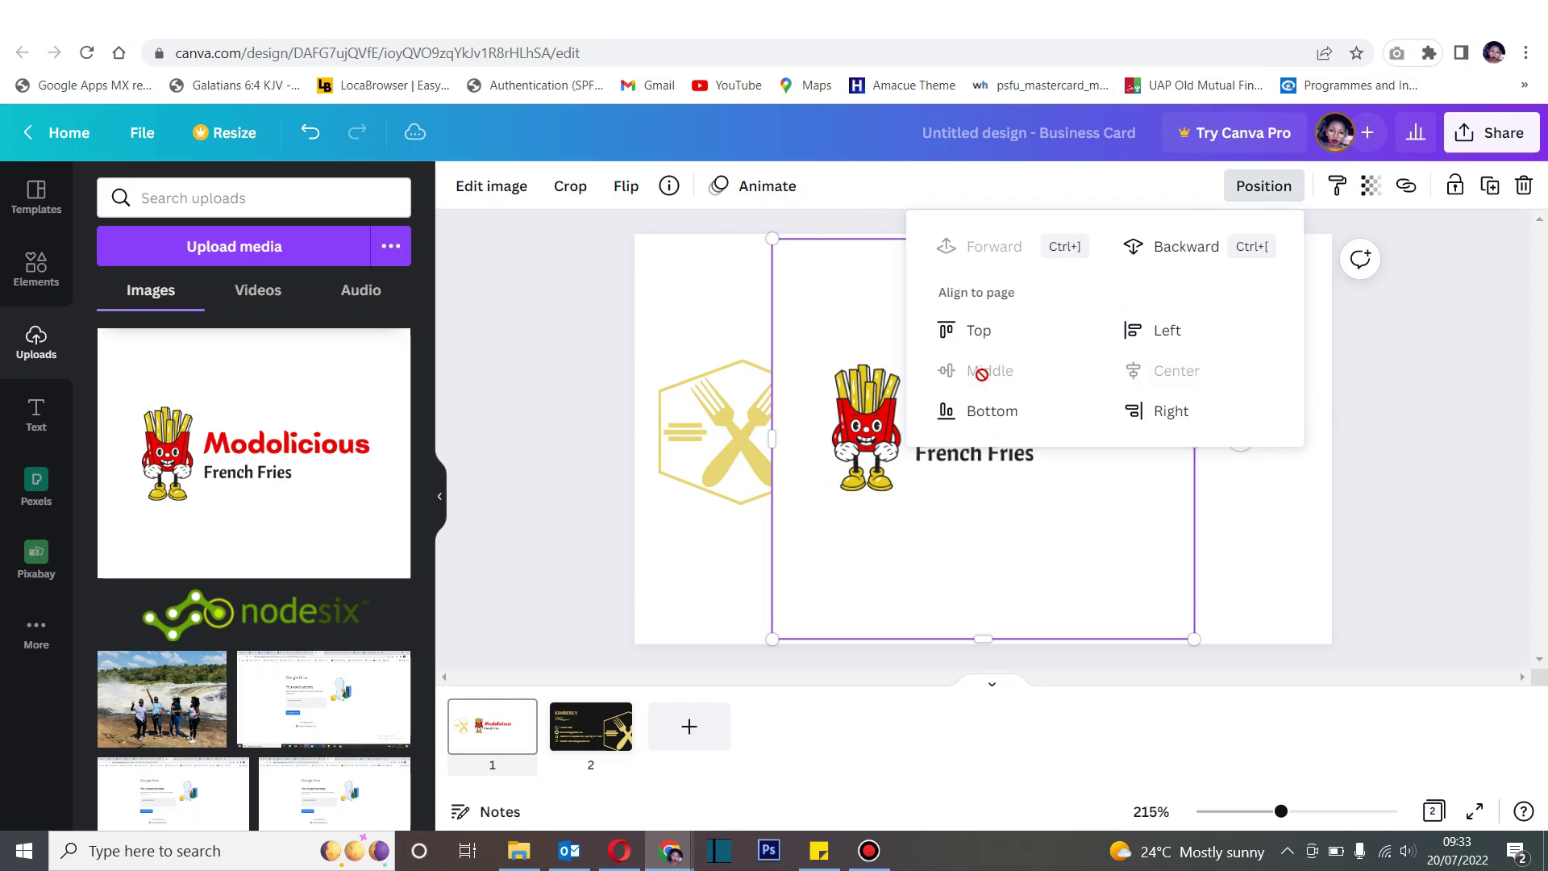
click(1285, 519)
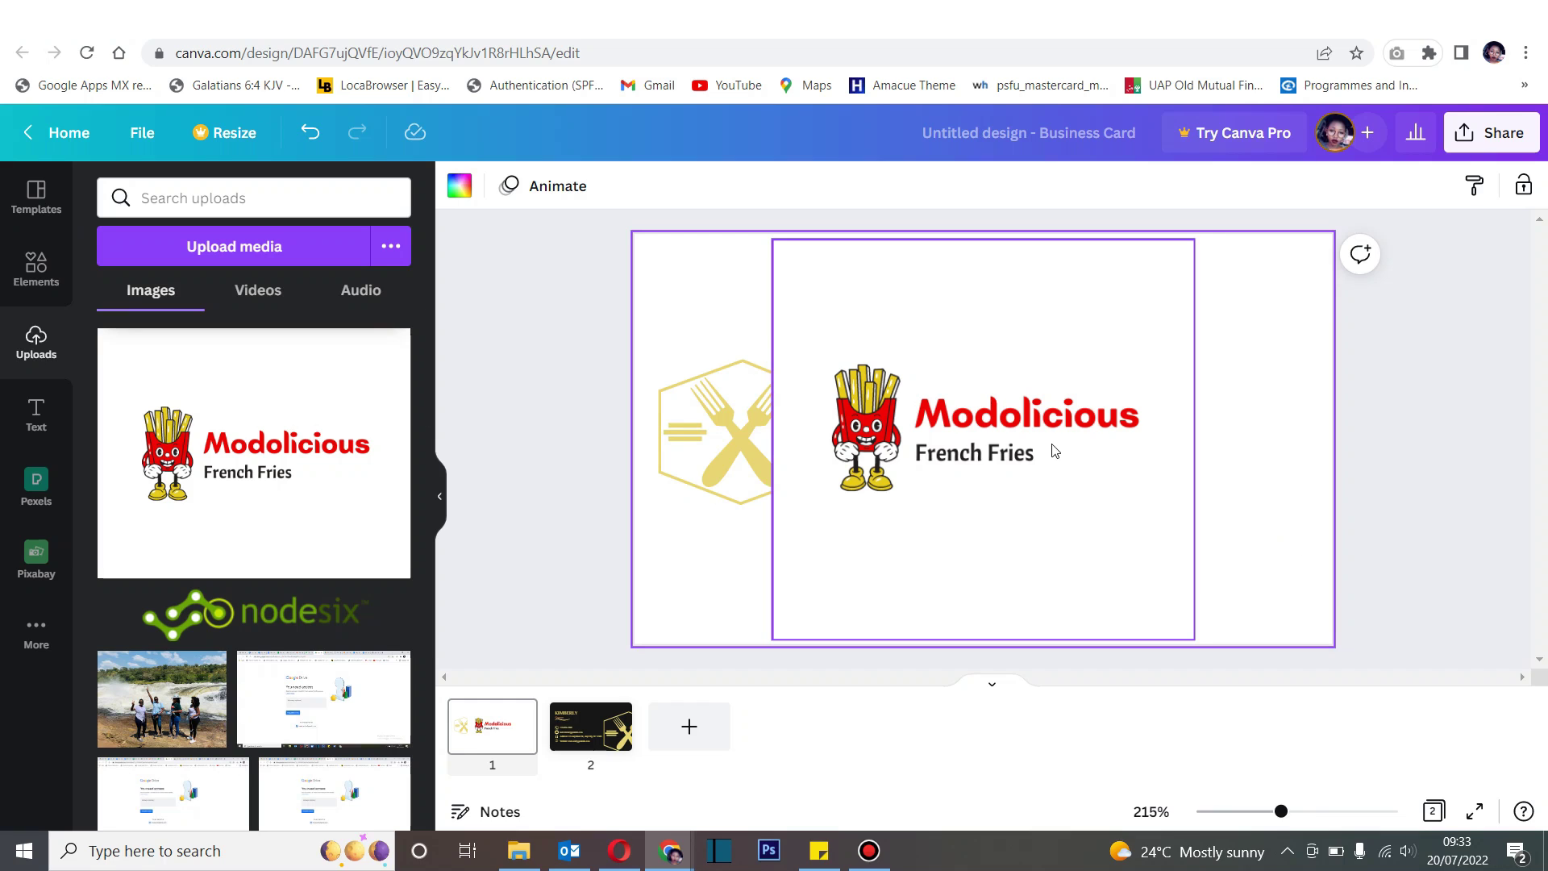
Step: Delete the gold fork emblem from the card front
click(732, 425)
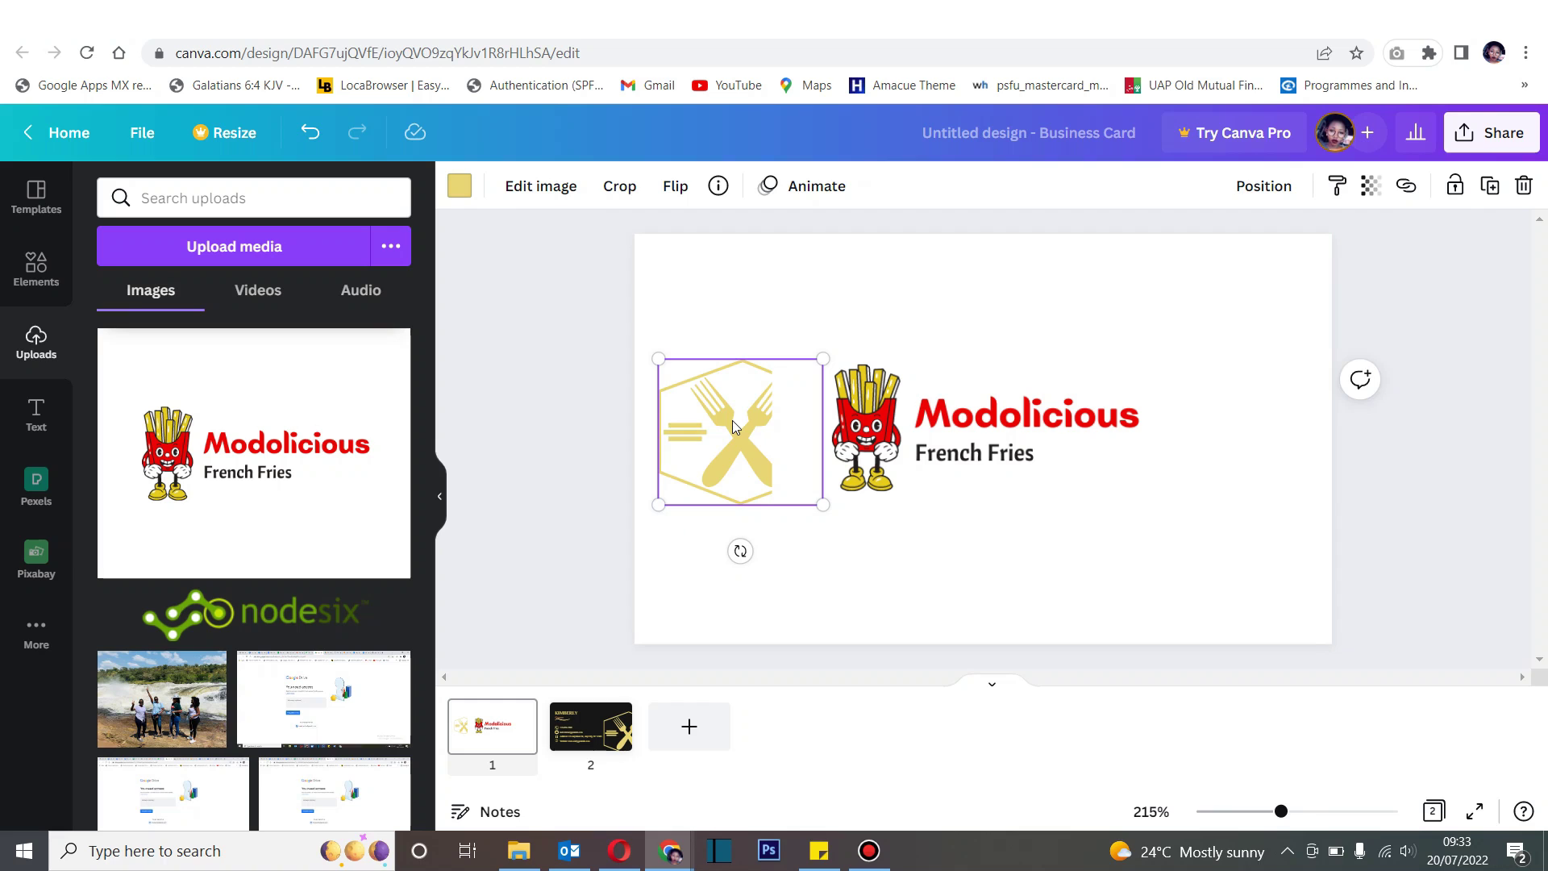
key(Delete)
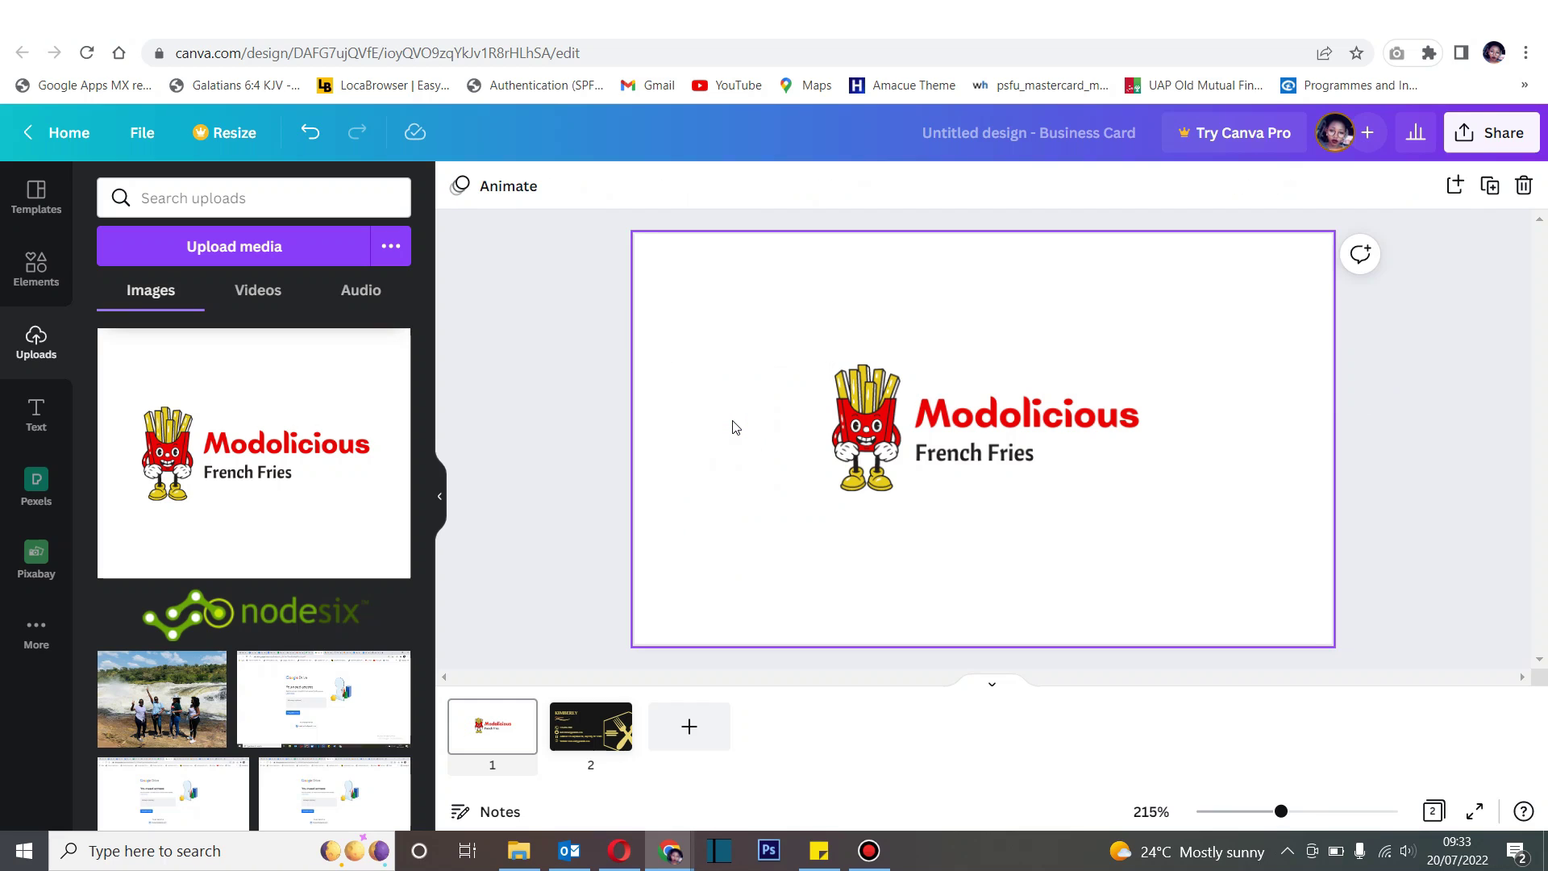
click(993, 275)
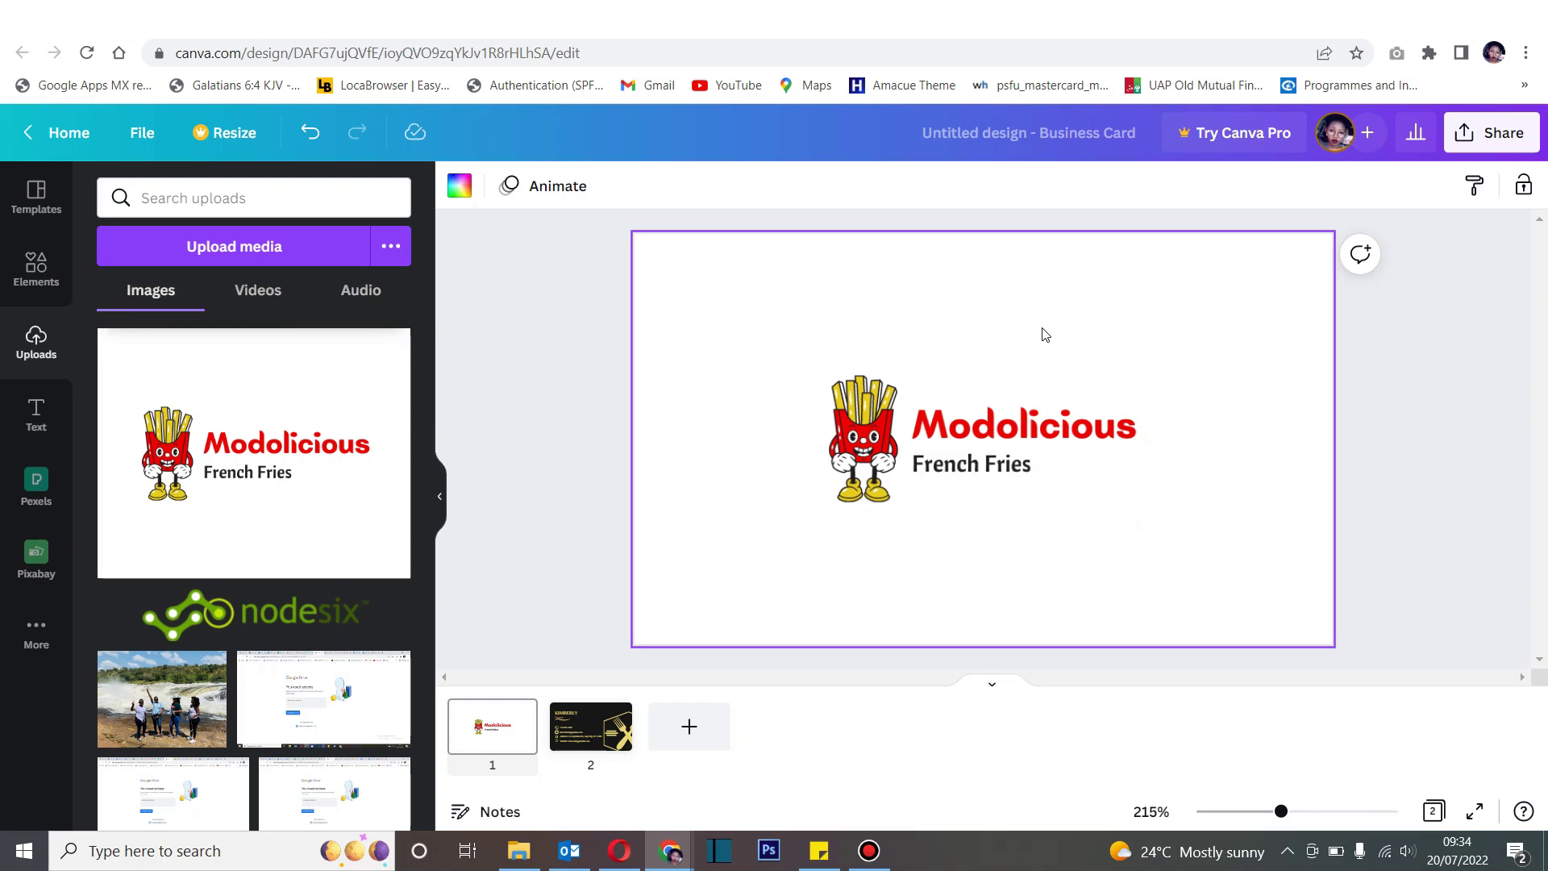
click(36, 272)
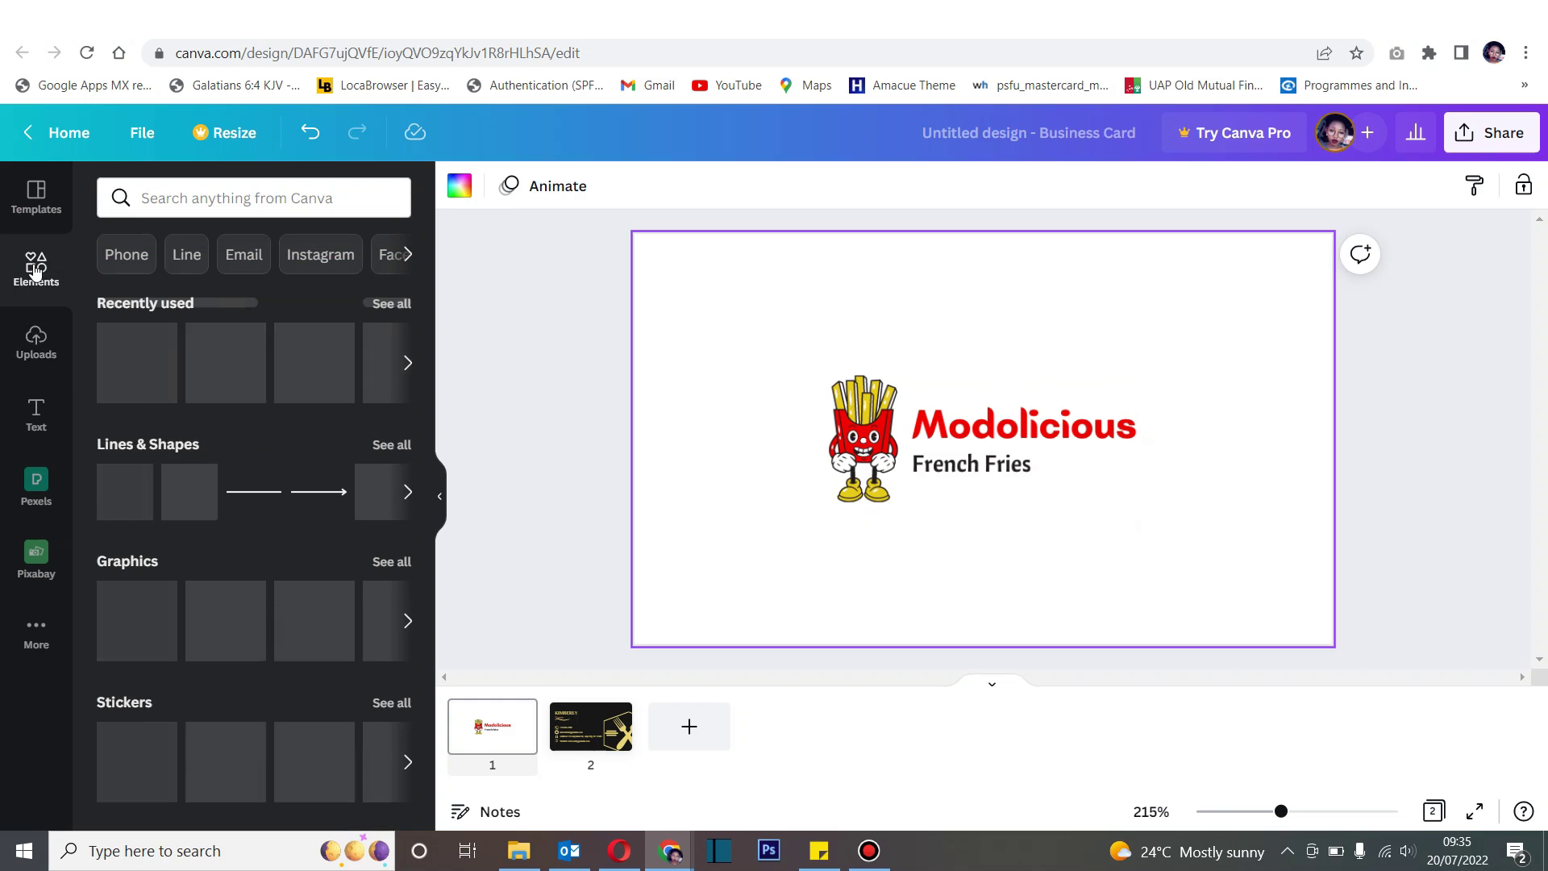
Step: Search the element library for 'background'
click(233, 196)
text(back)
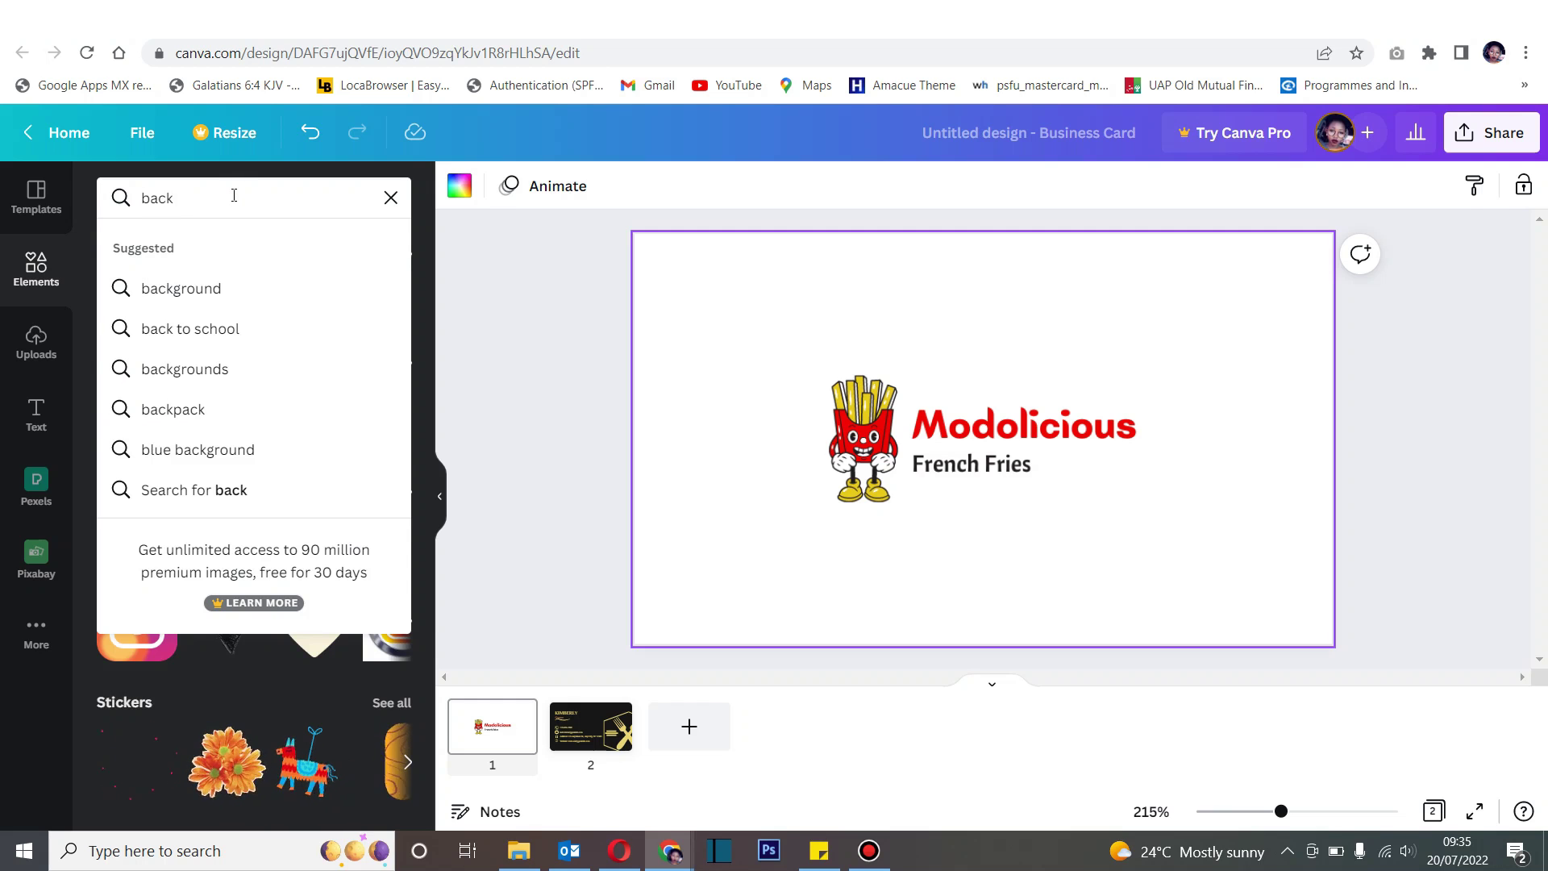
click(189, 290)
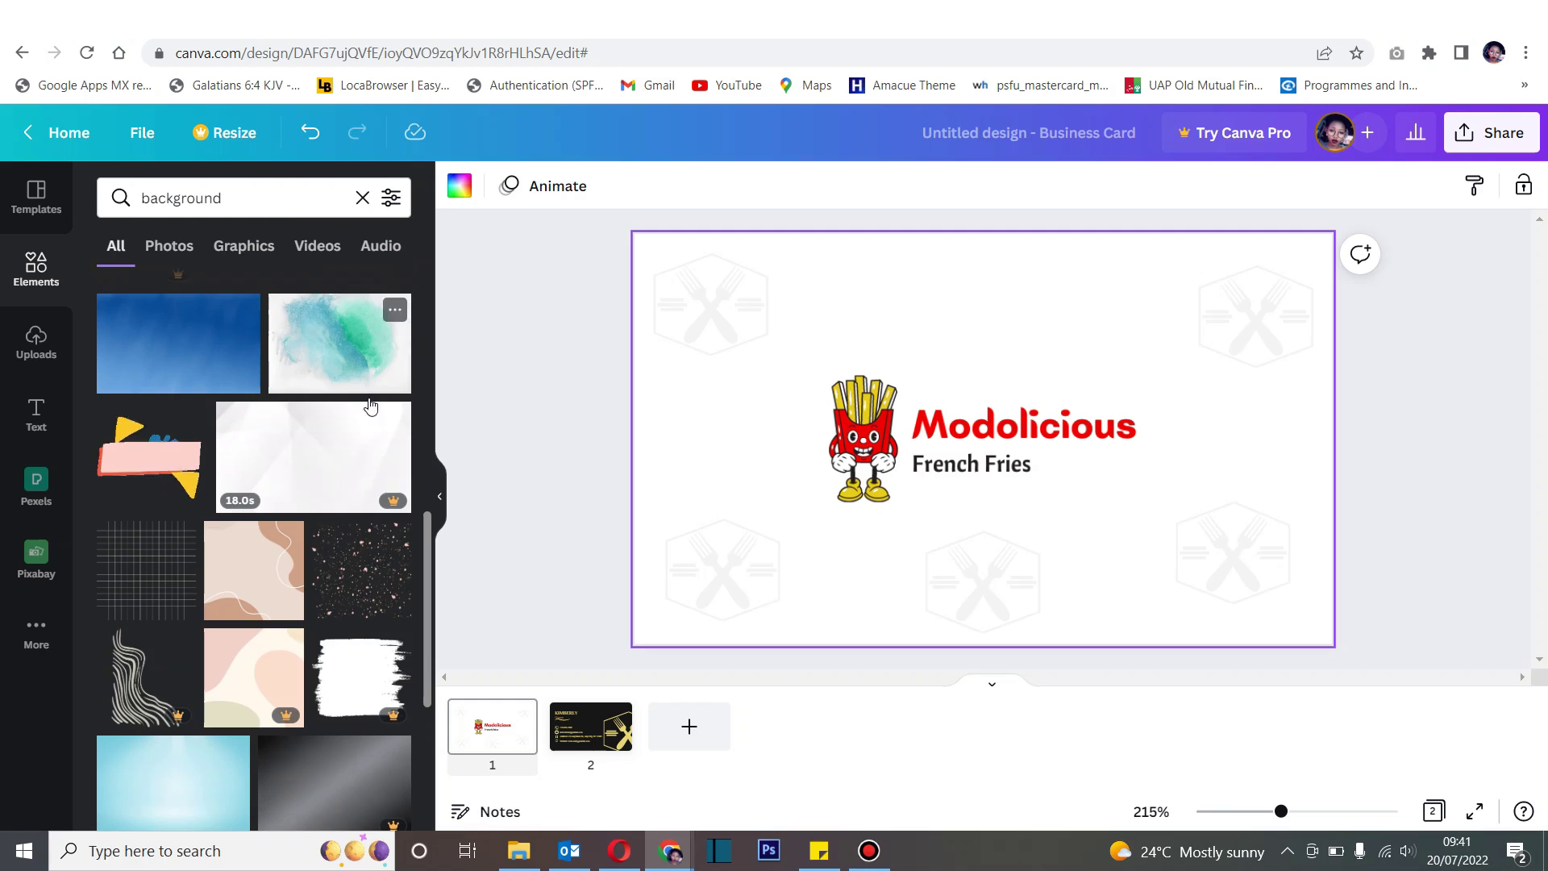
Step: Add the speckle graphic, recolour it red and lower its transparency
click(375, 570)
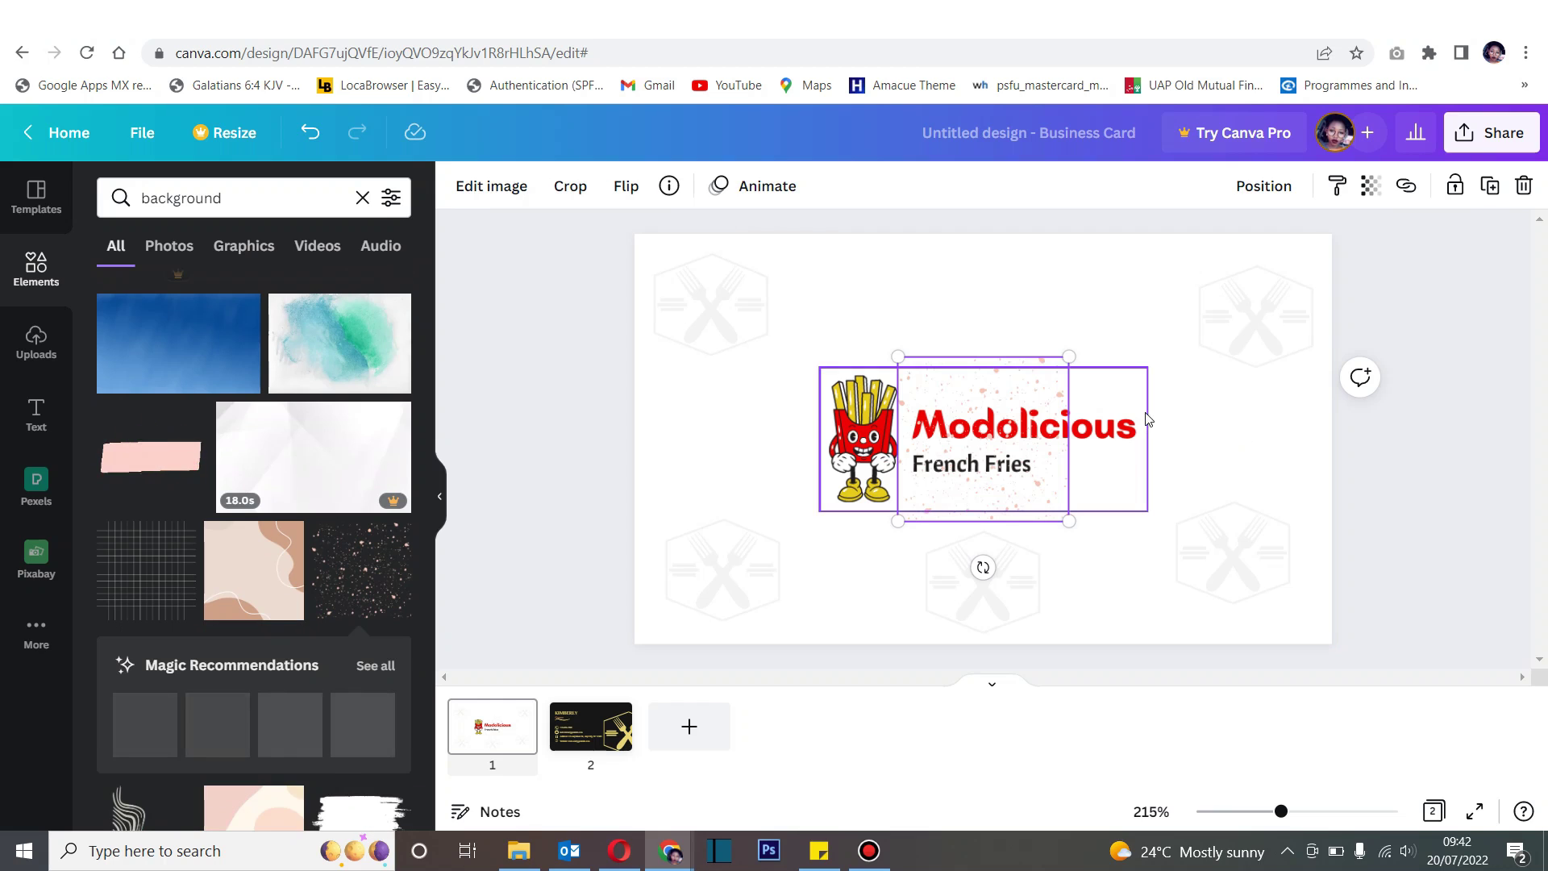
click(459, 186)
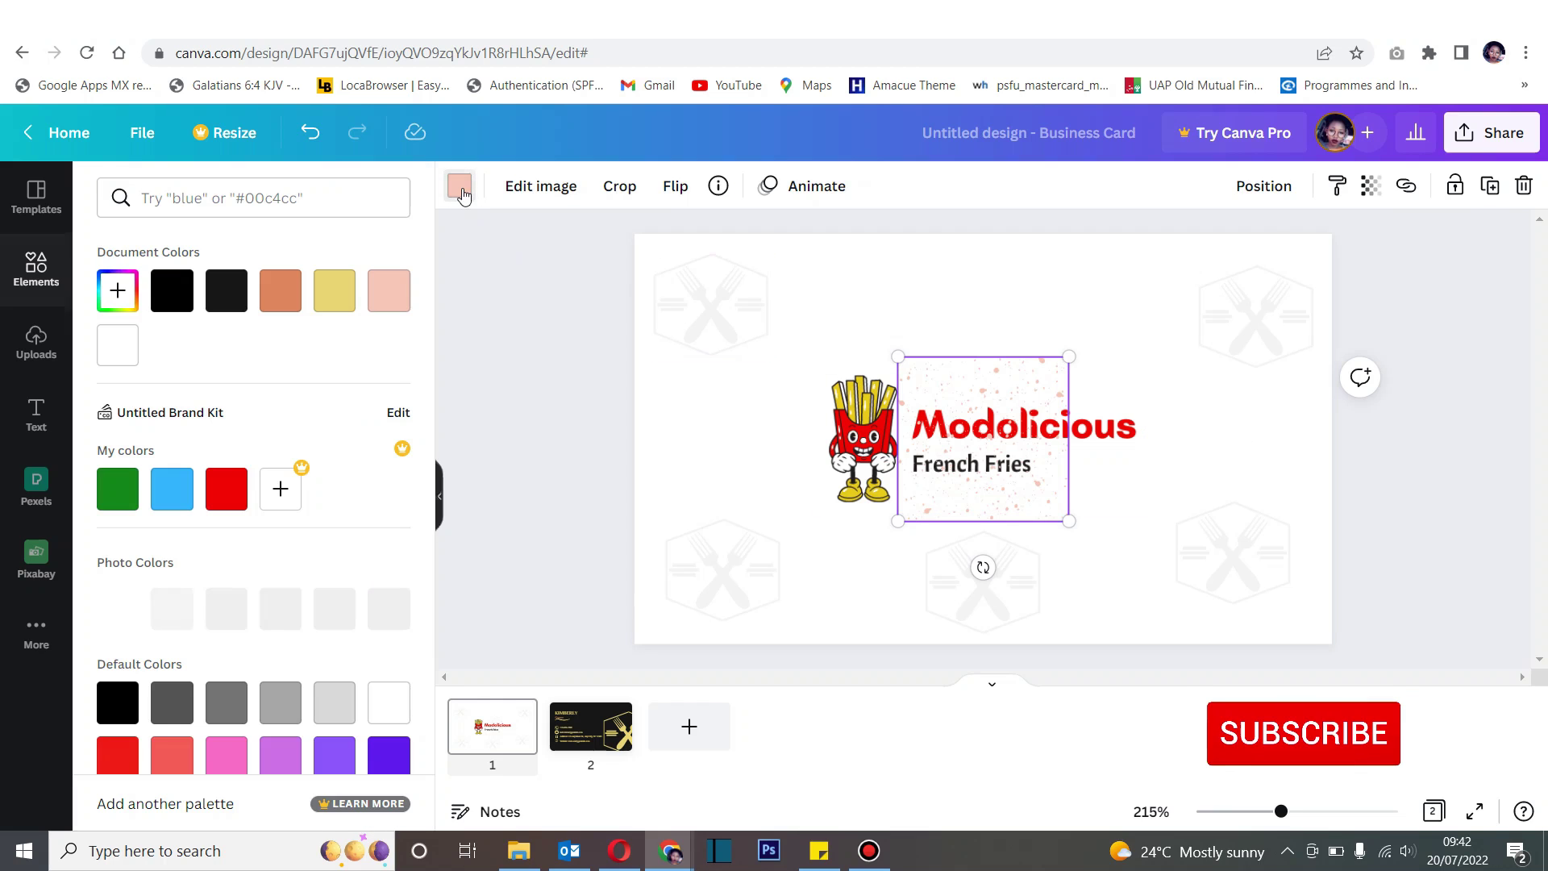
click(227, 489)
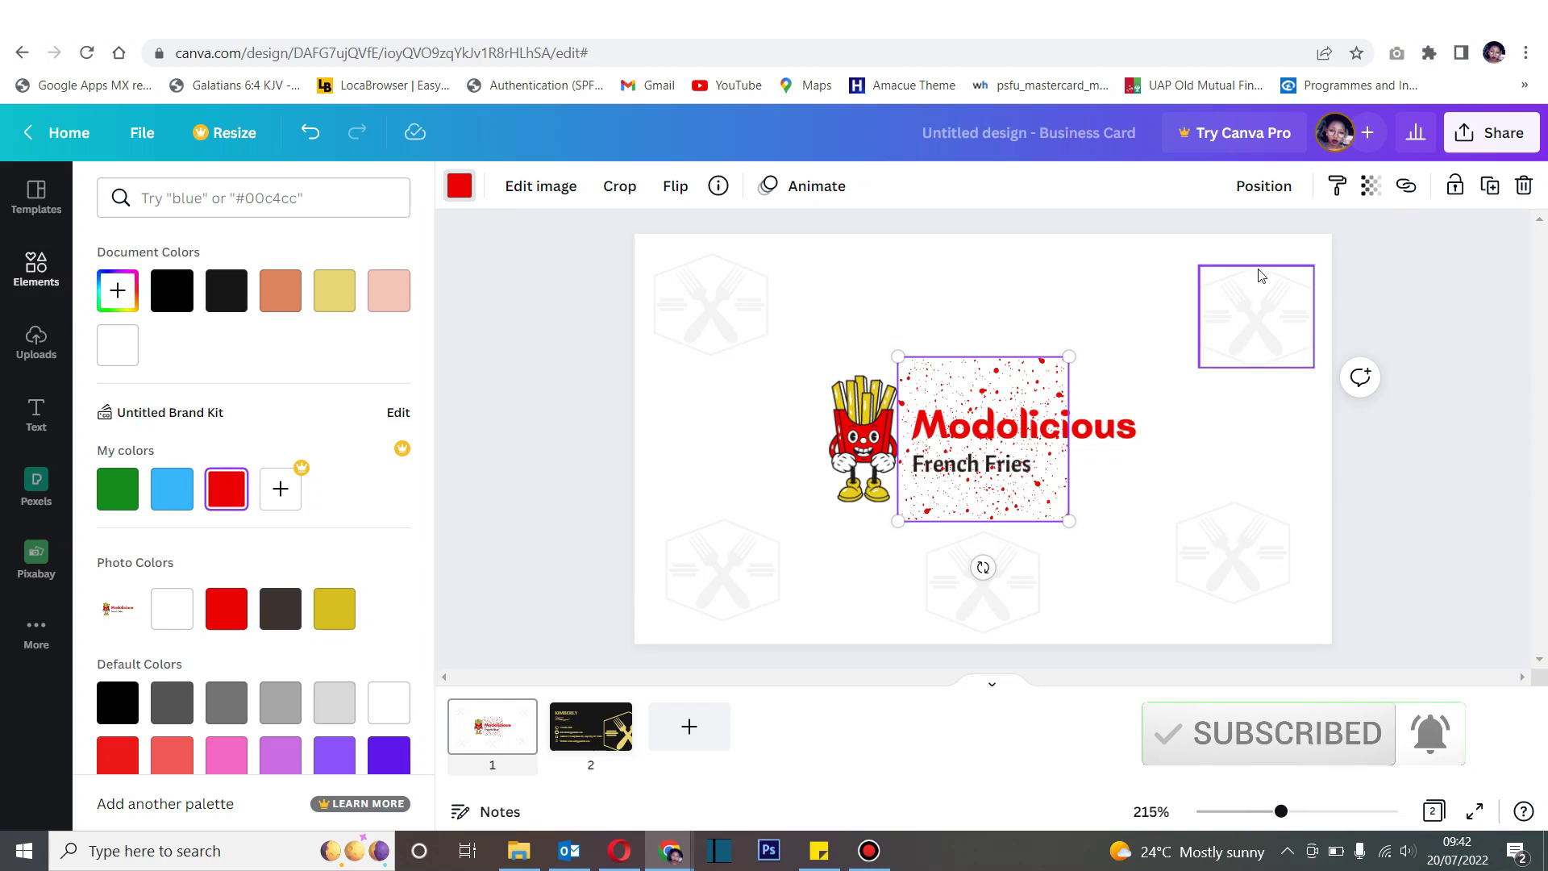
click(1372, 186)
click(1221, 266)
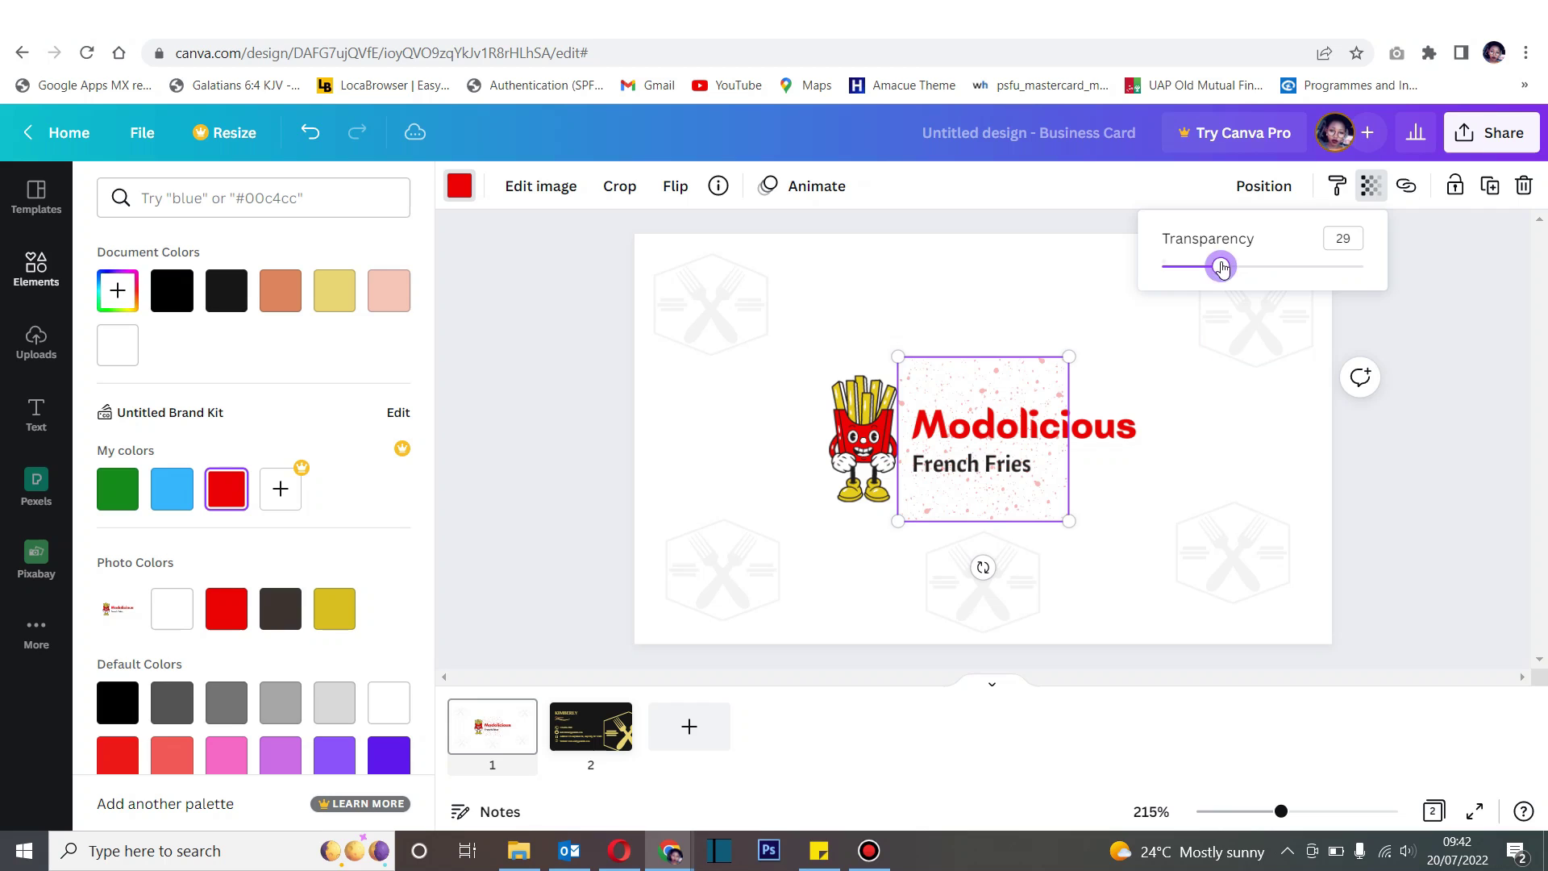
click(1192, 275)
click(829, 349)
Step: Stretch the speckles across the whole card front with transparency at 9
click(911, 370)
drag(898, 357, 726, 297)
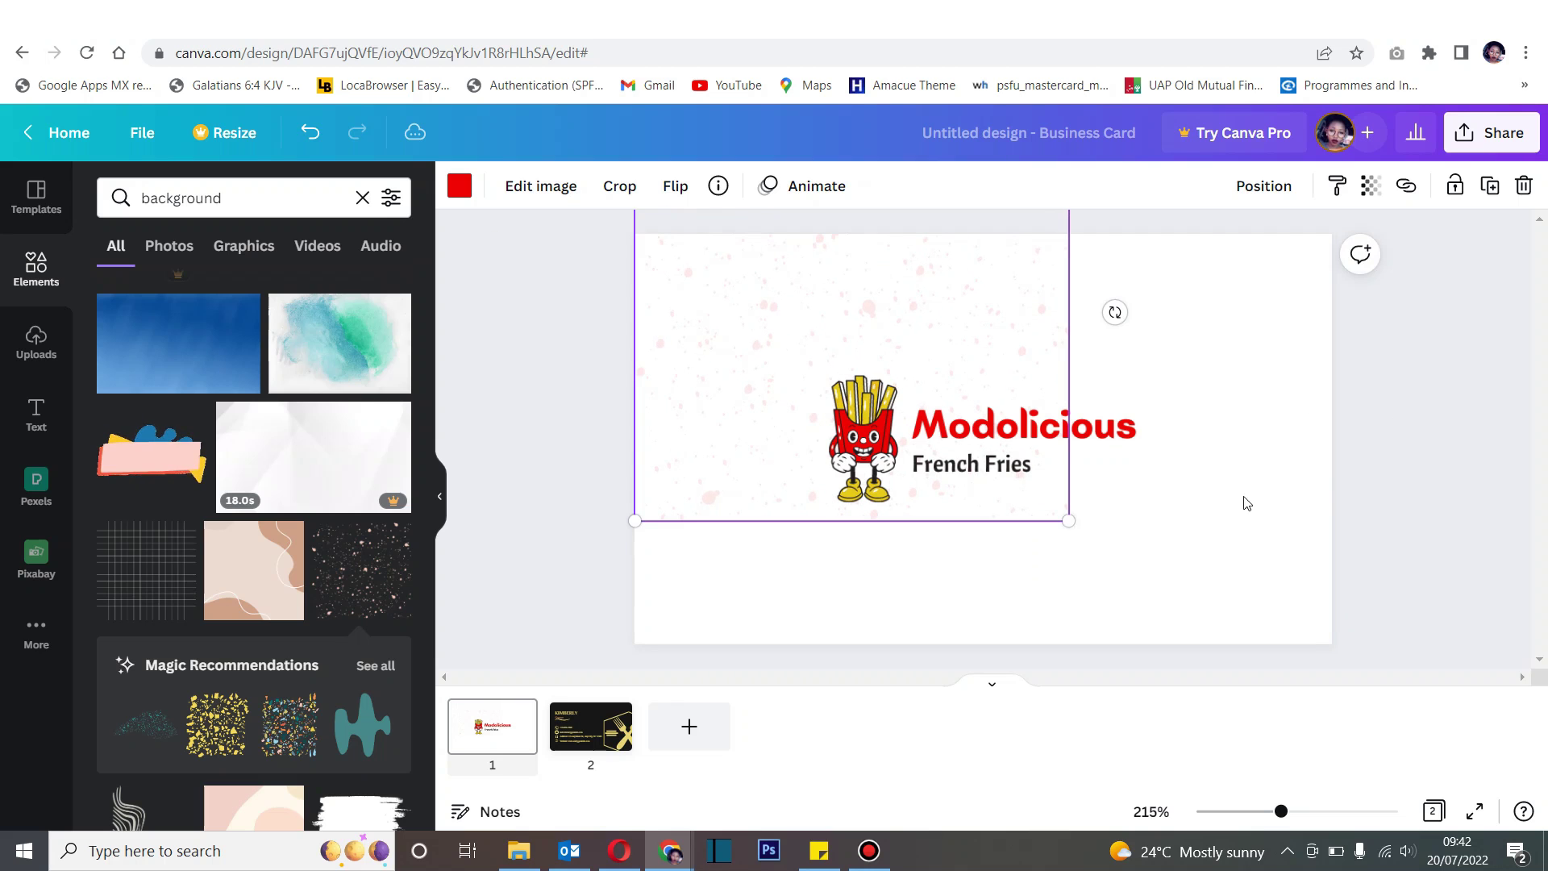
drag(1067, 522, 1443, 669)
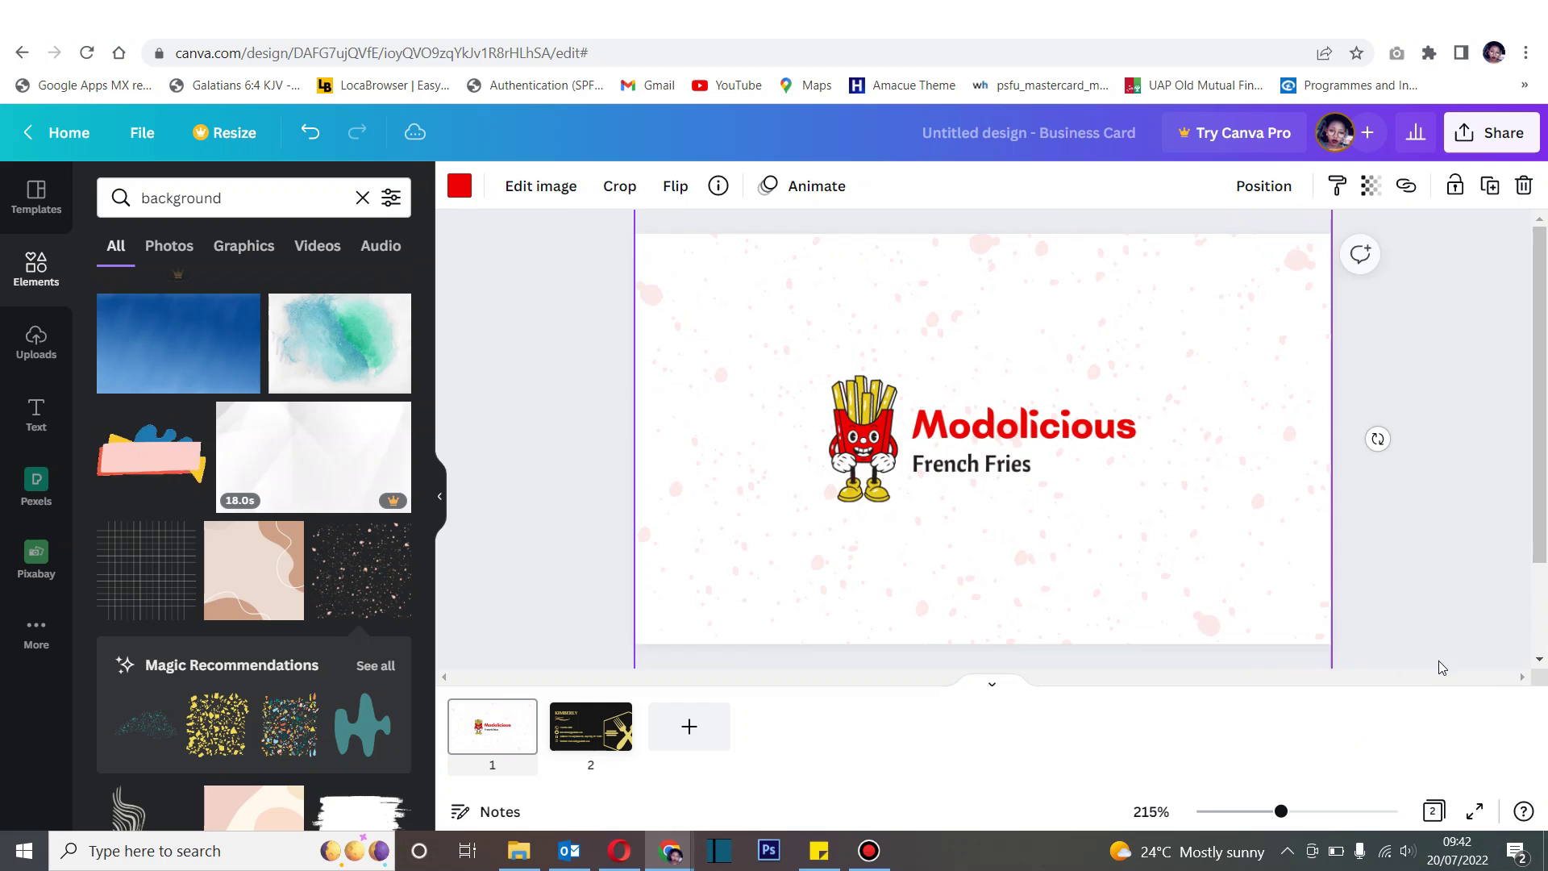
click(1368, 192)
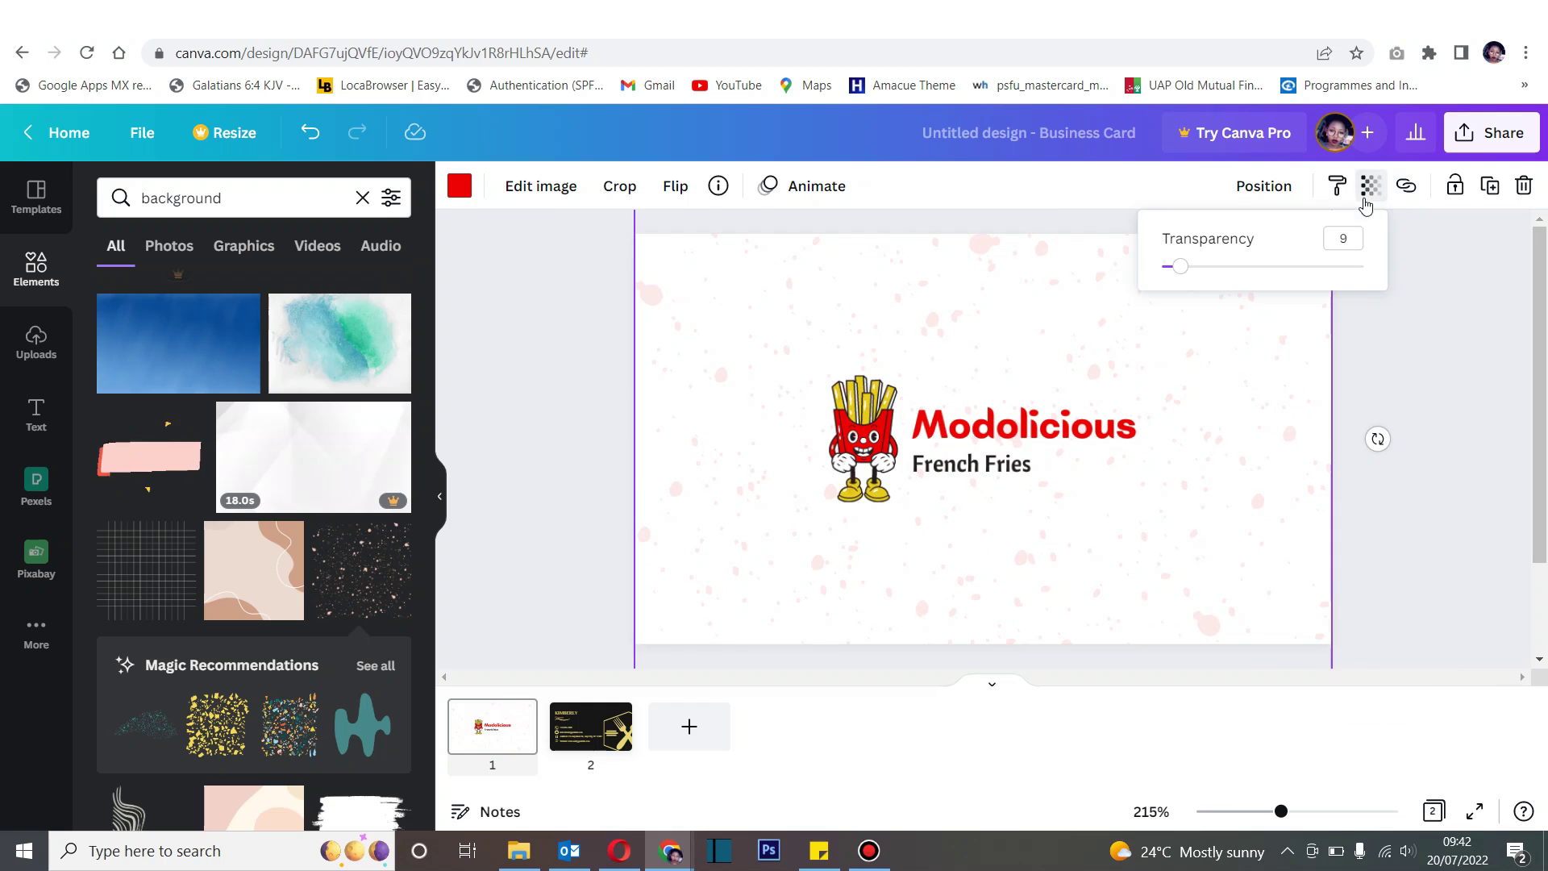
double_click(1344, 239)
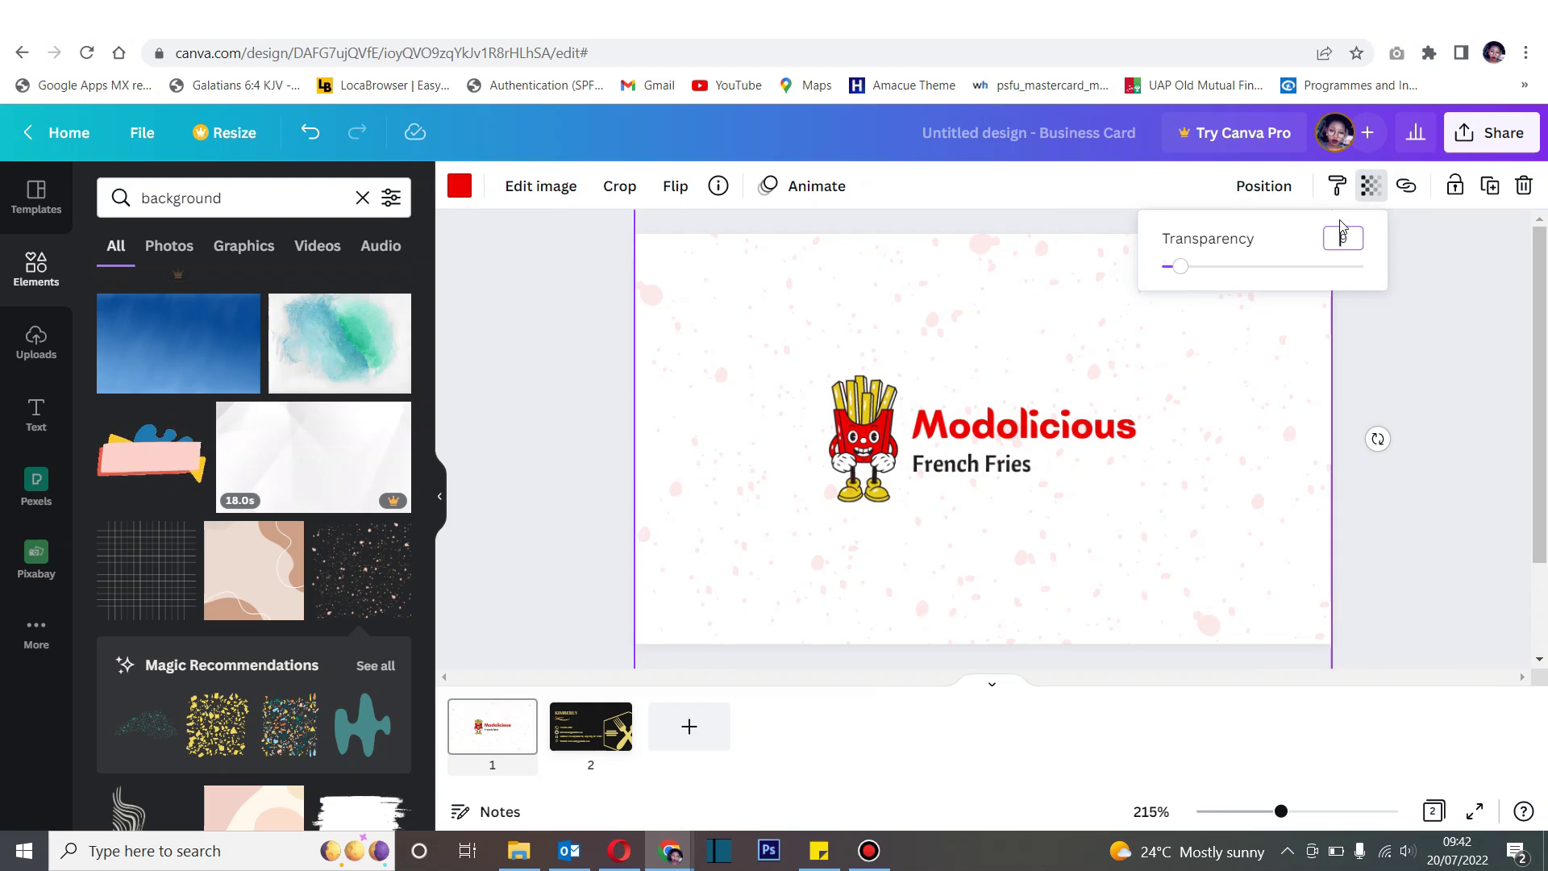
click(1327, 244)
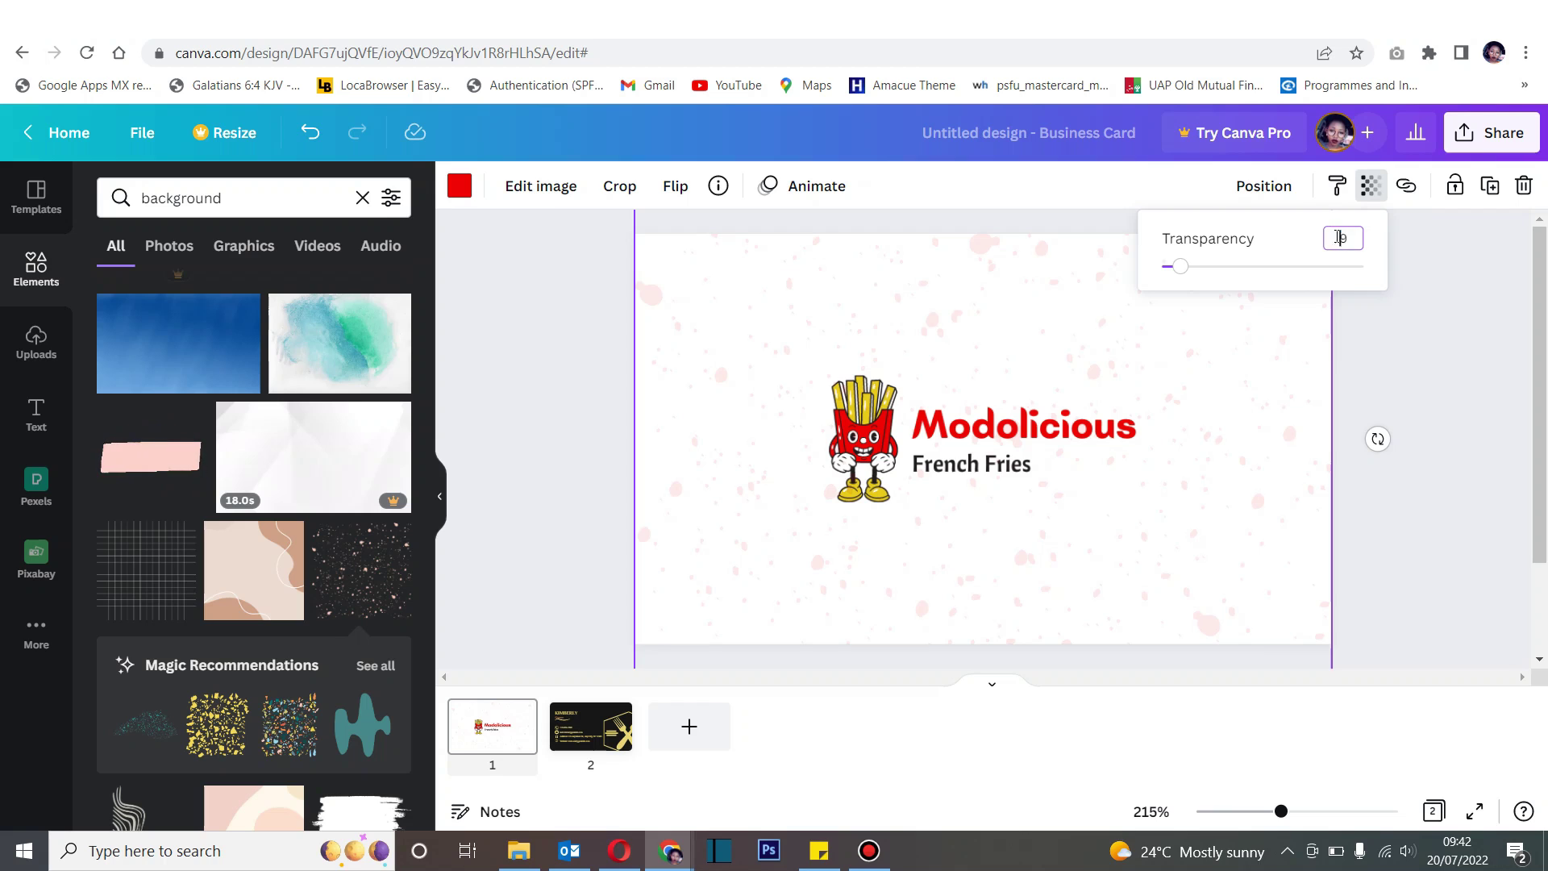
click(1189, 321)
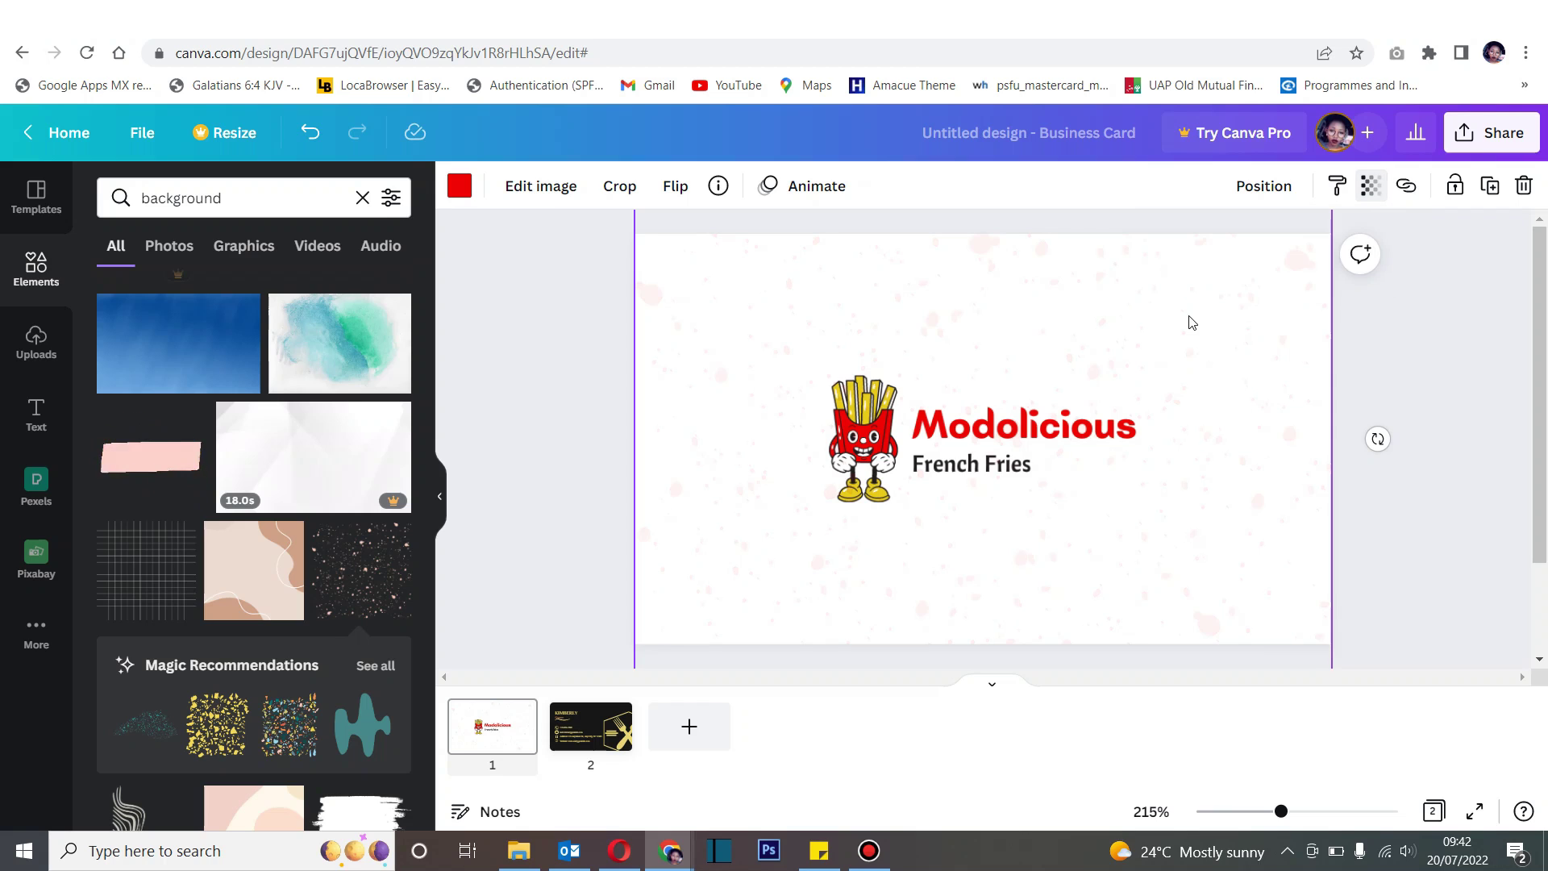
right_click(1190, 322)
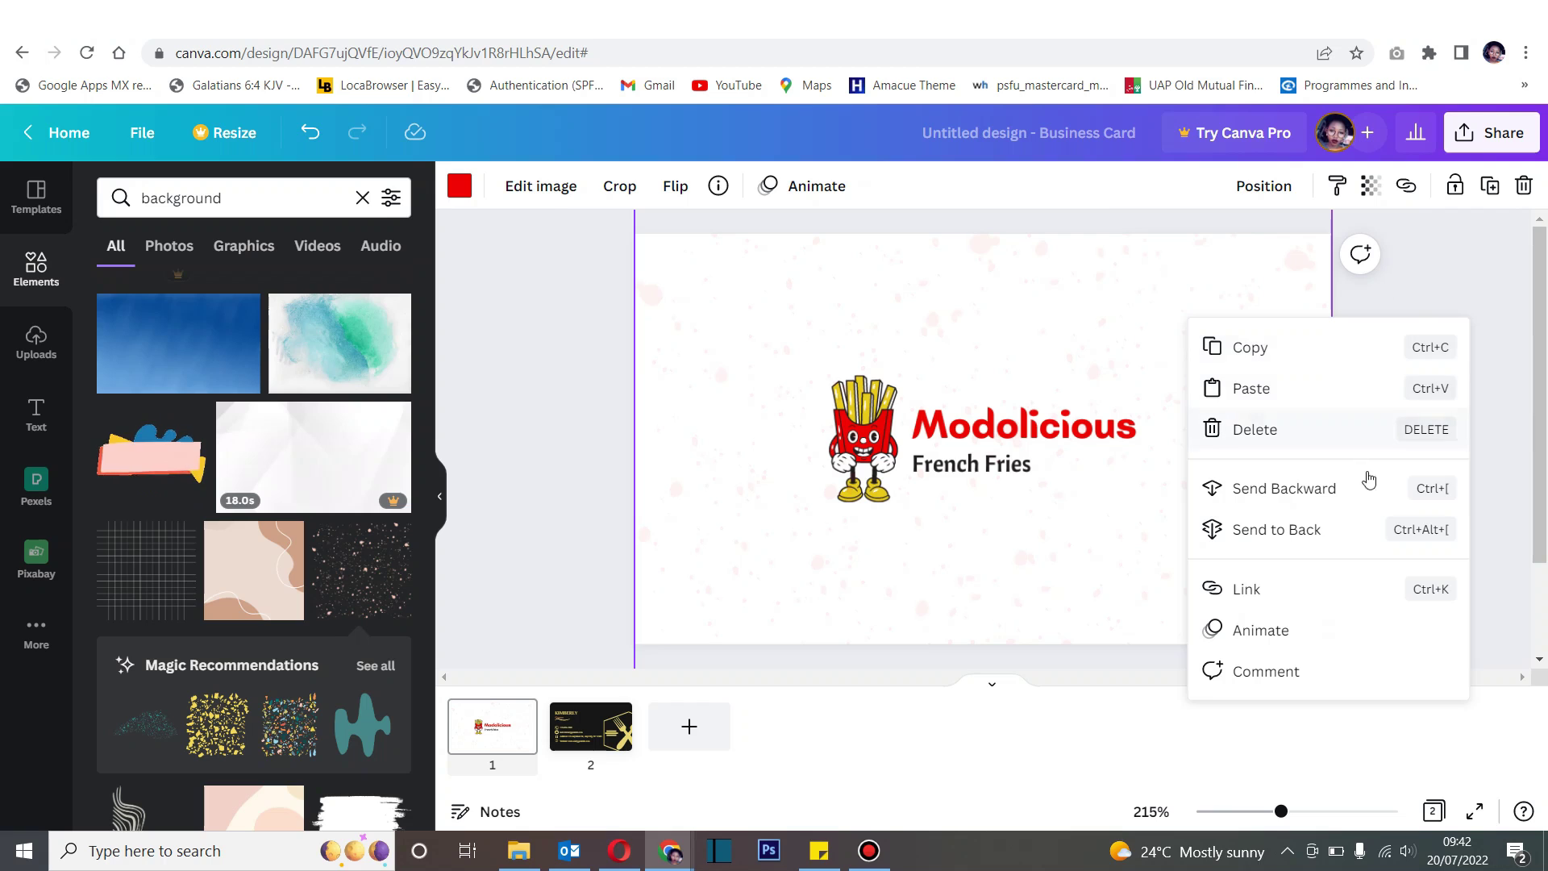
click(1338, 490)
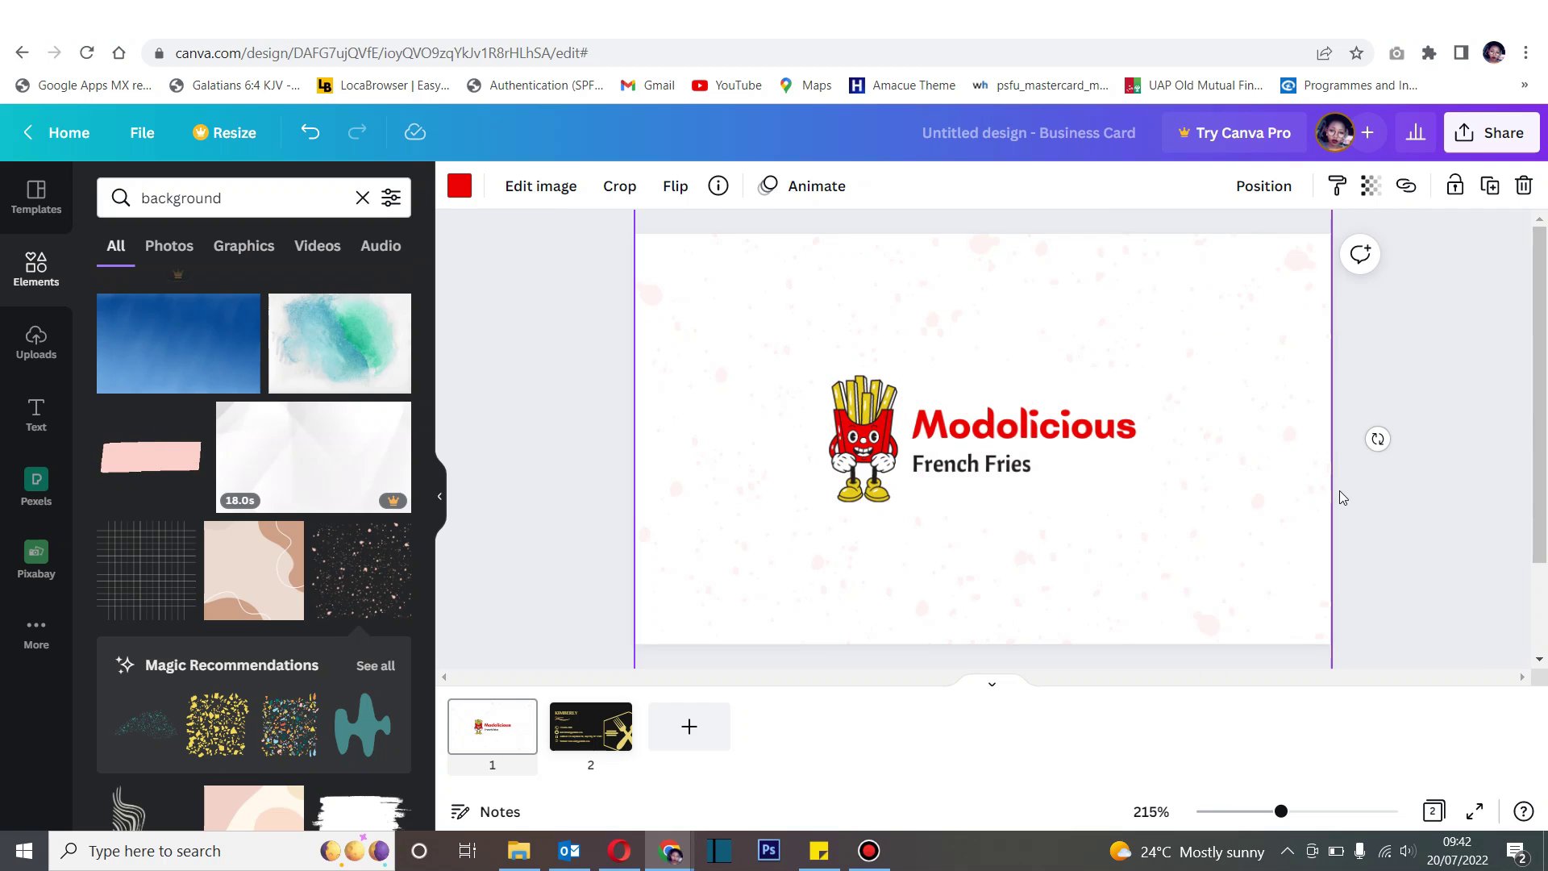
right_click(1206, 381)
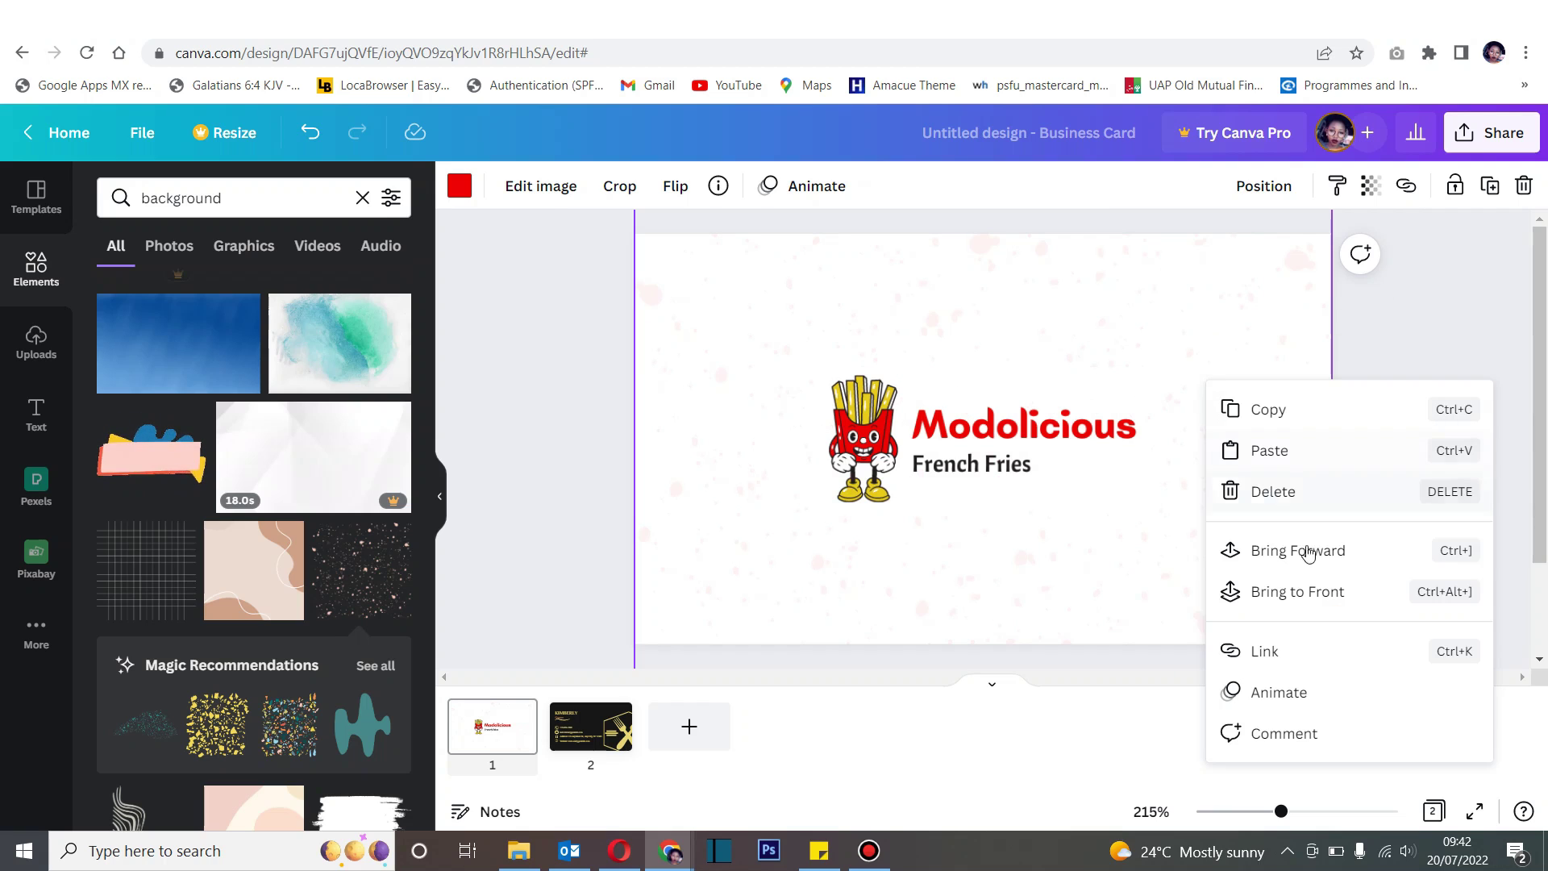
click(1008, 542)
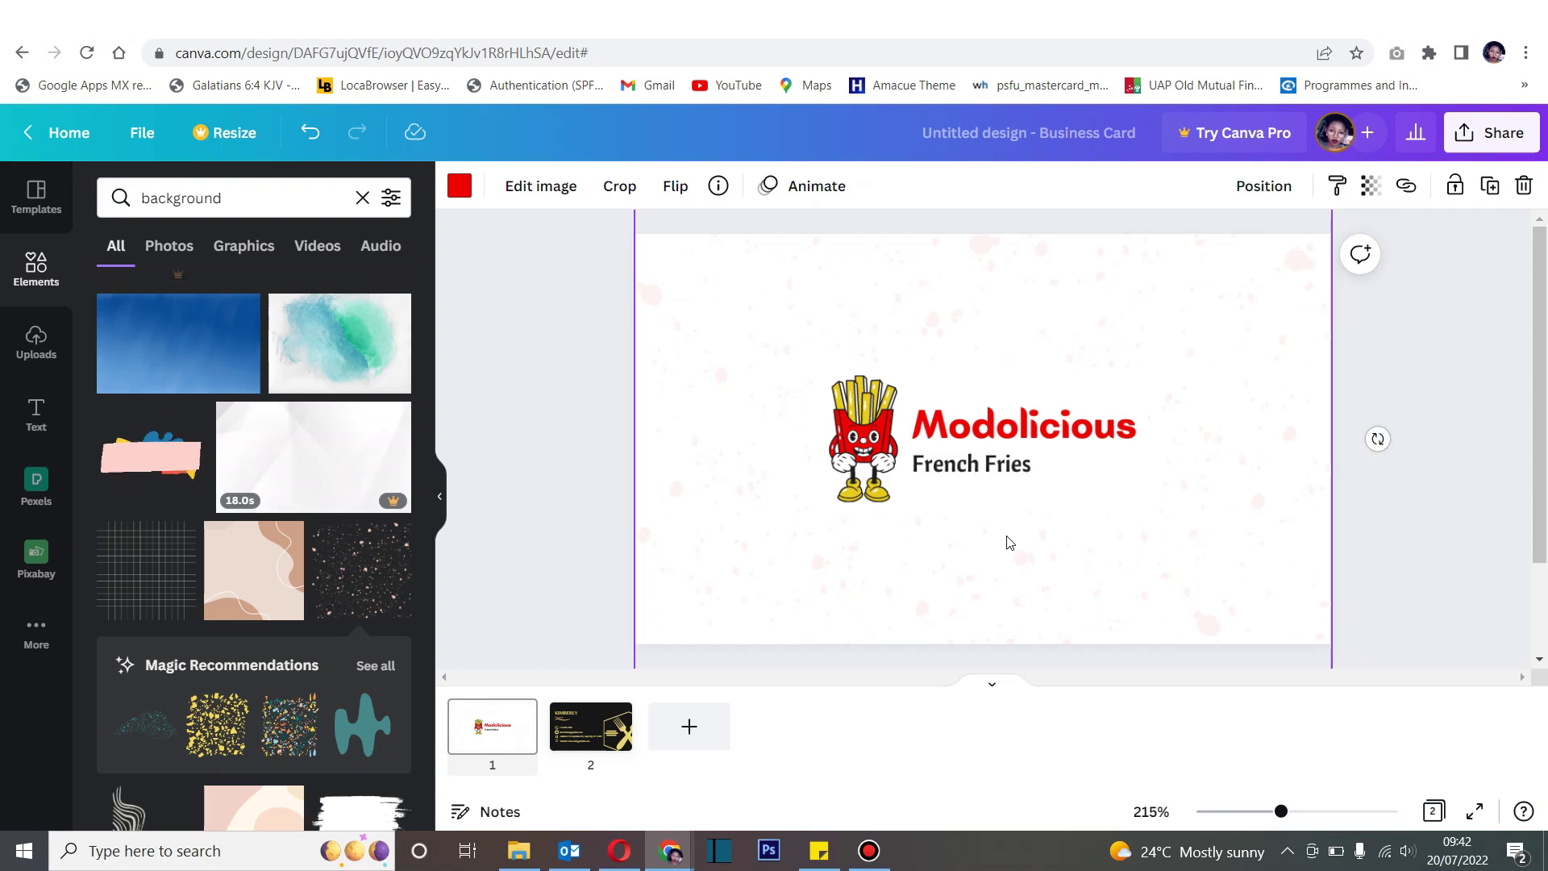
double_click(1008, 541)
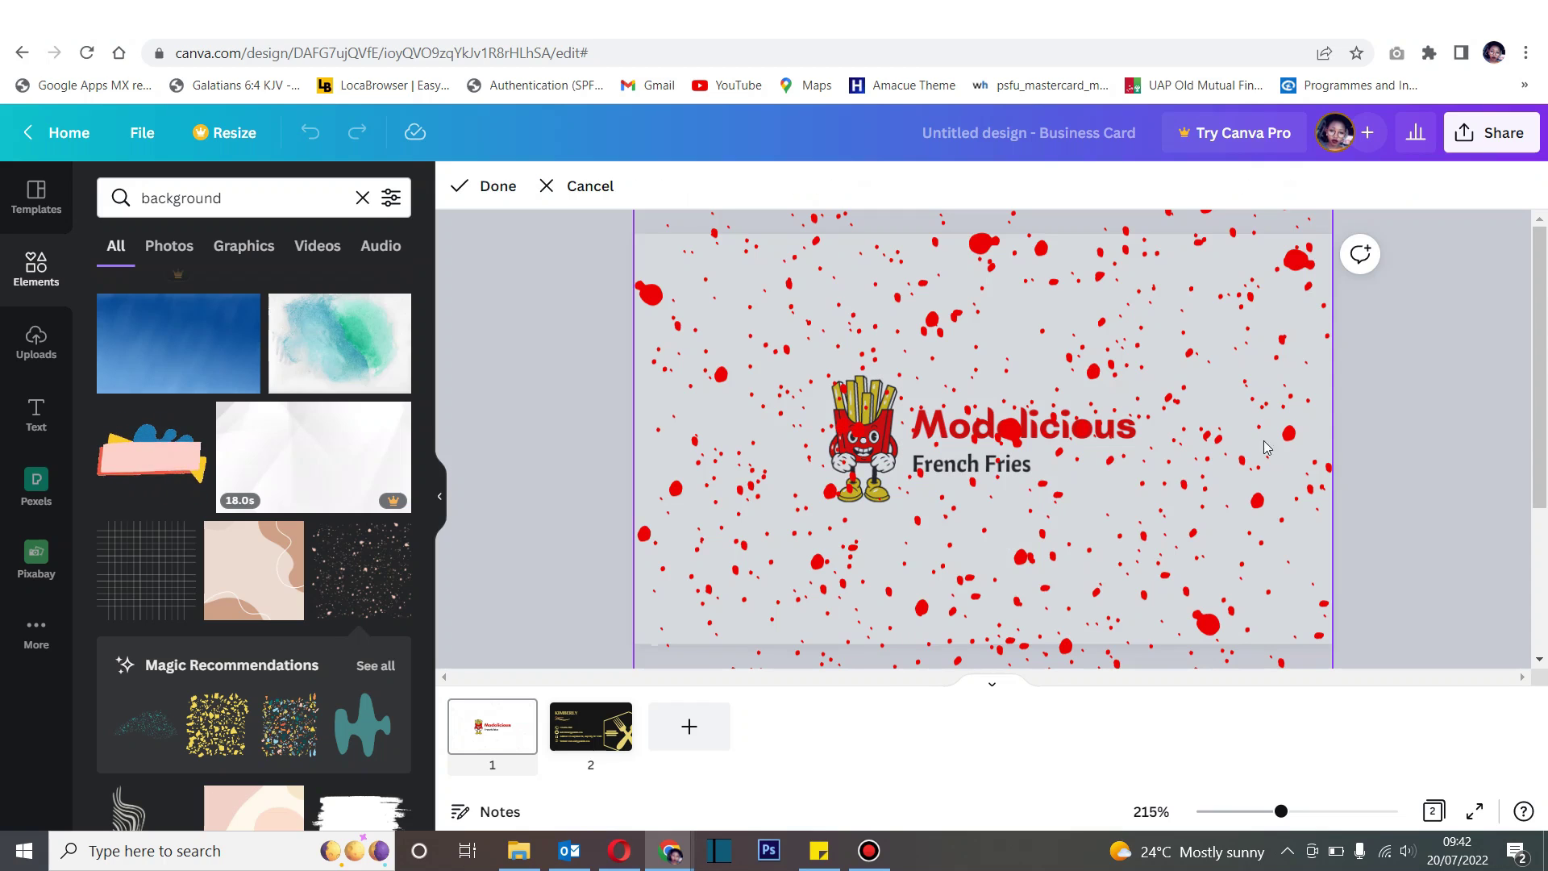
click(1377, 437)
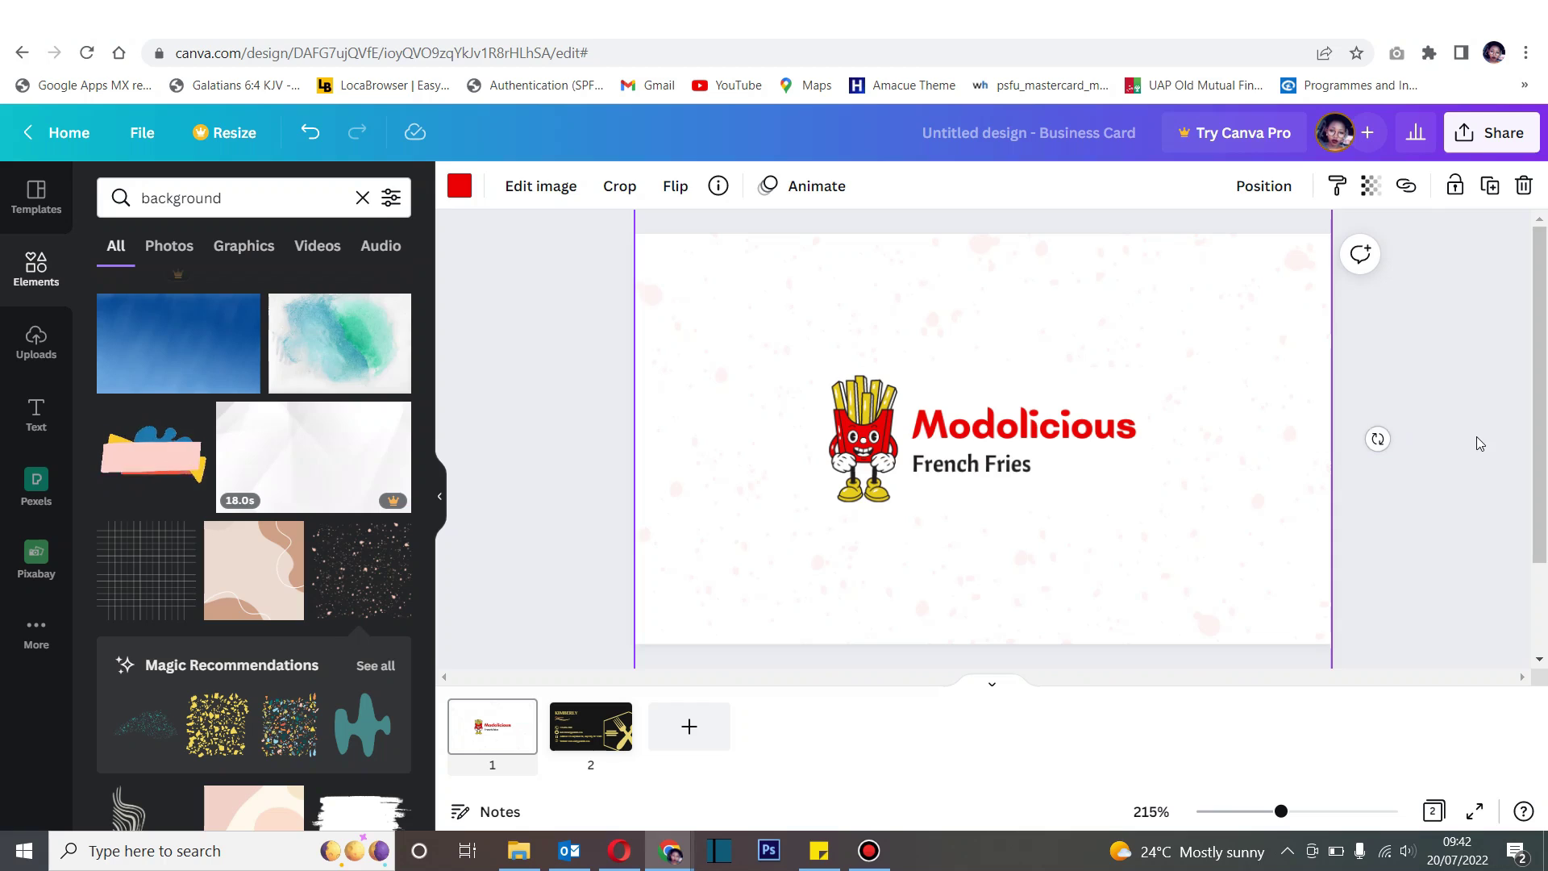
click(1457, 384)
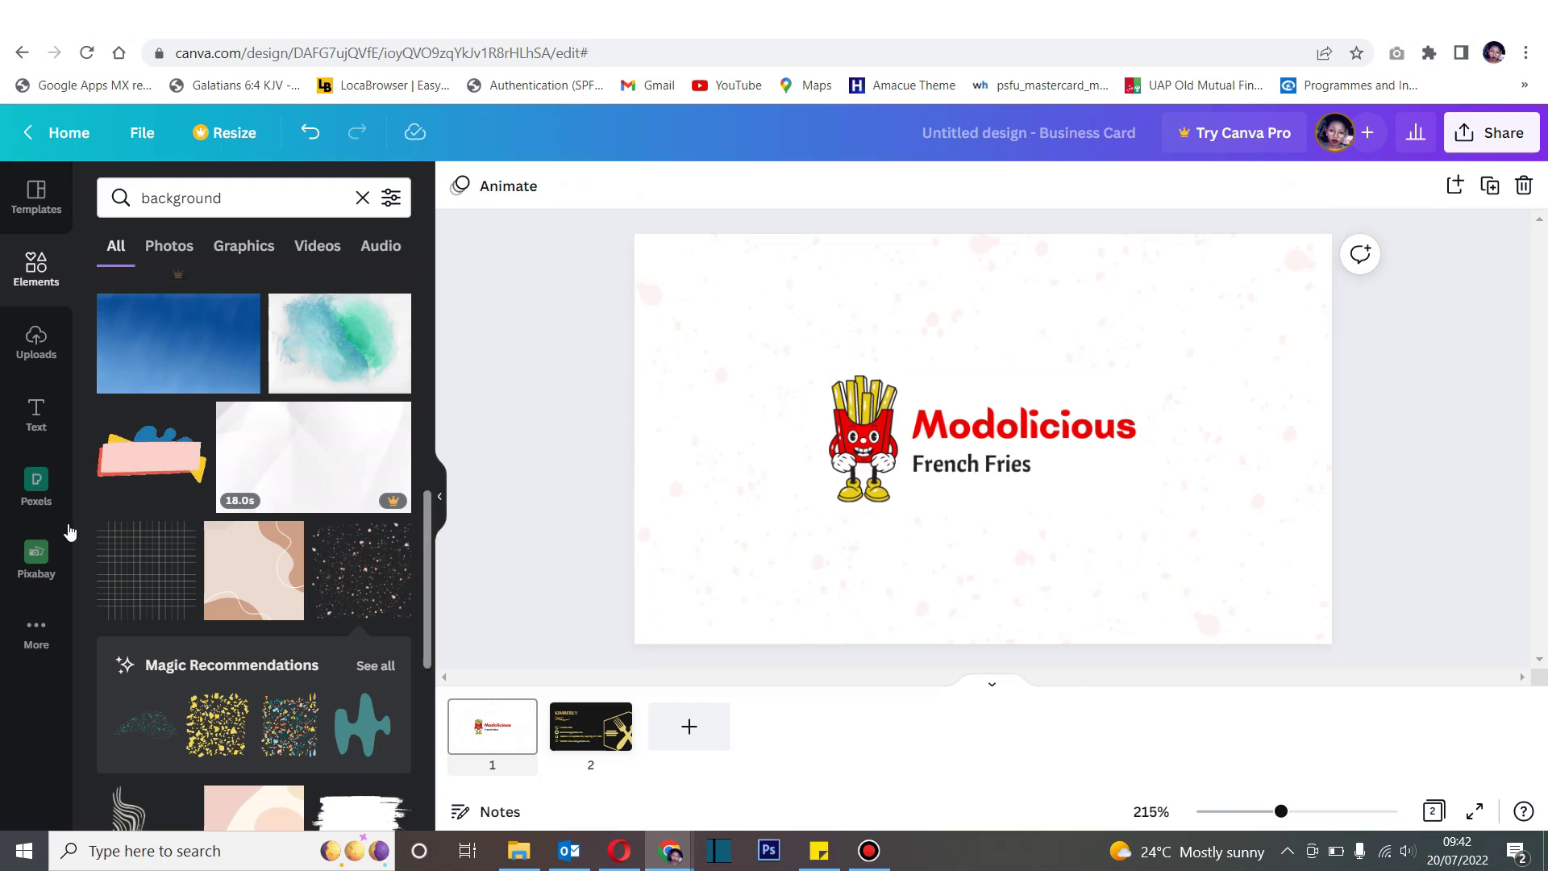
scroll(345, 491, down, 3)
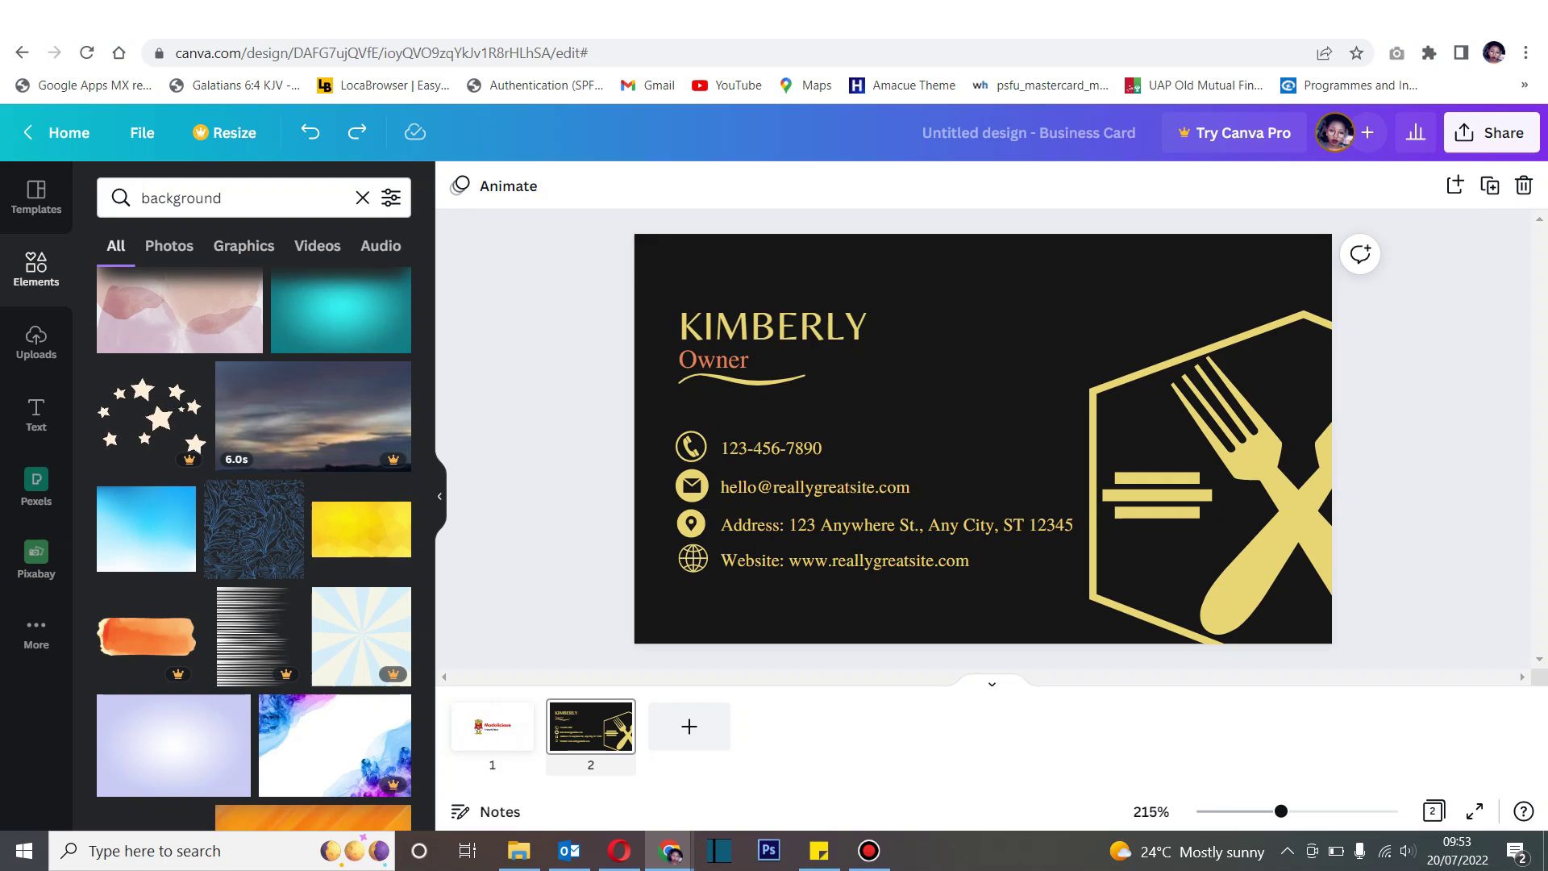
Step: Change the back page background from black to red using Document Colors
click(969, 282)
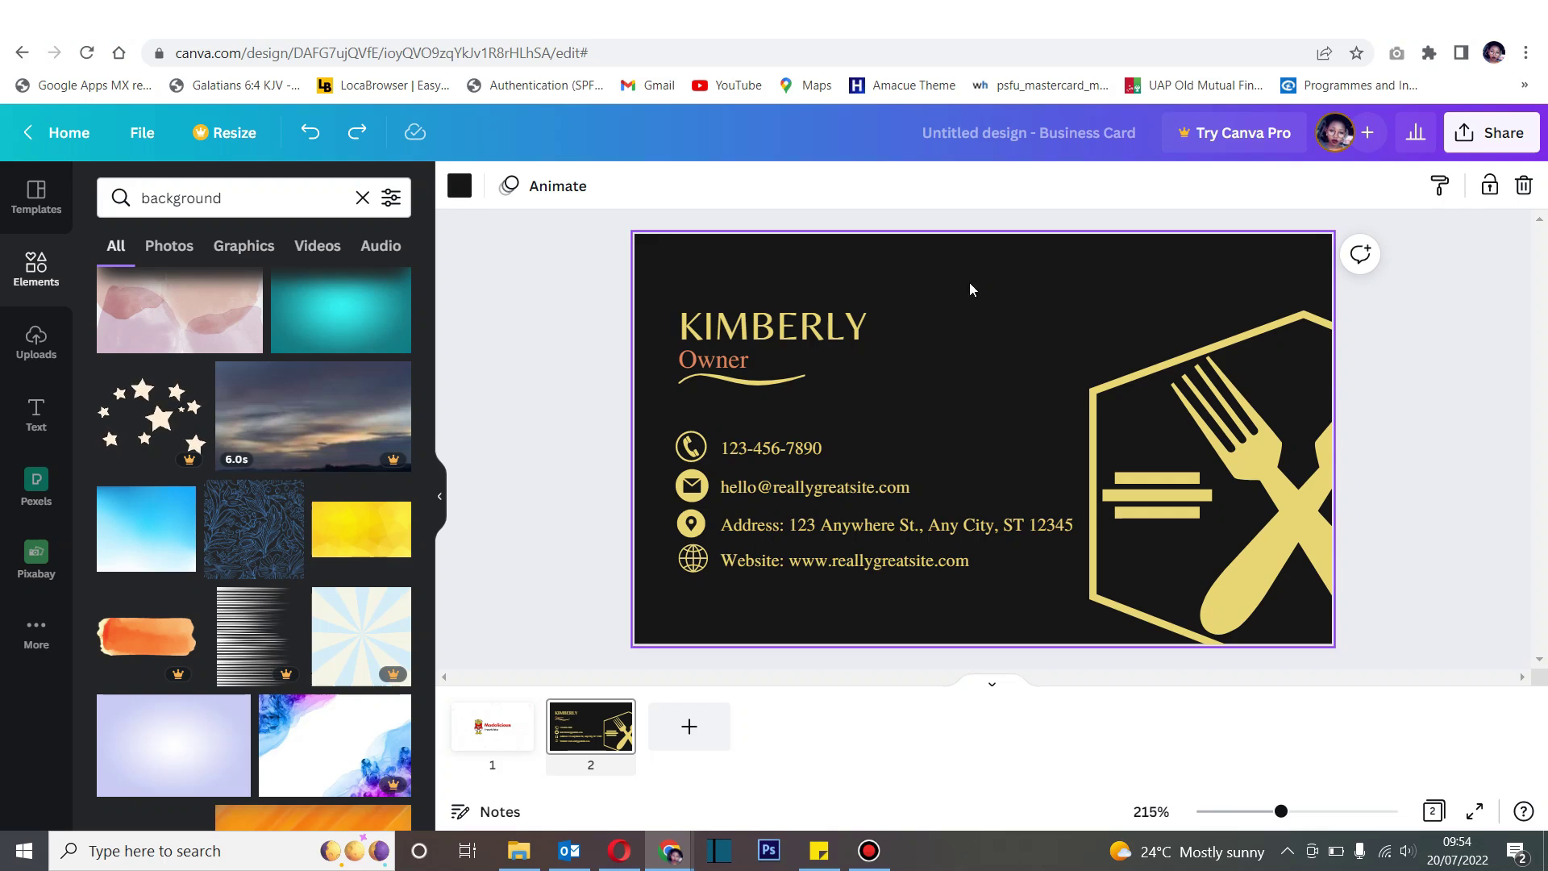
click(459, 192)
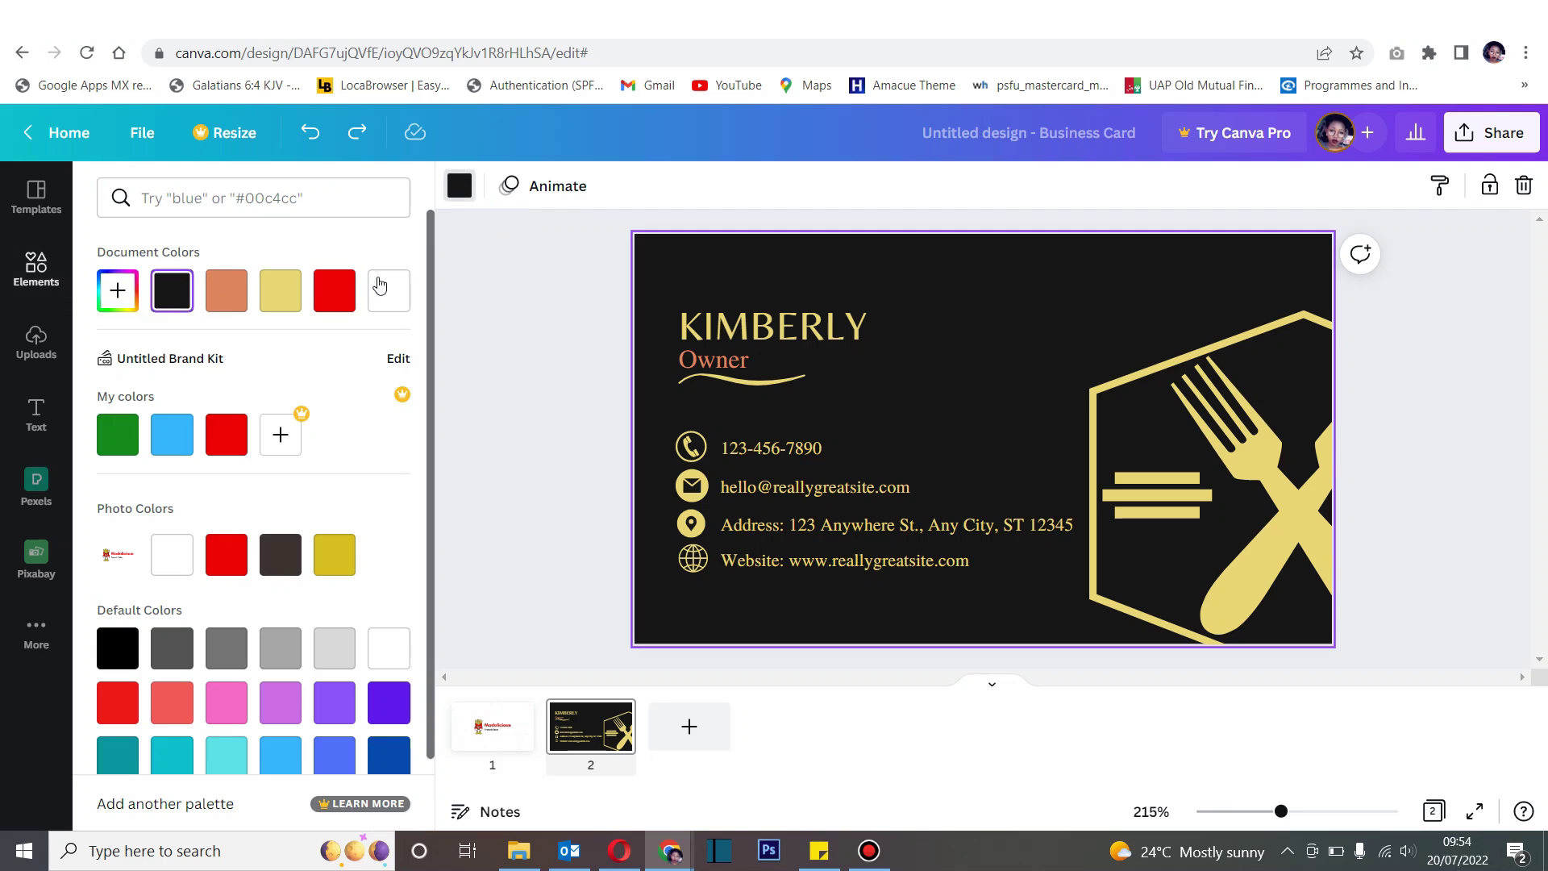
click(329, 296)
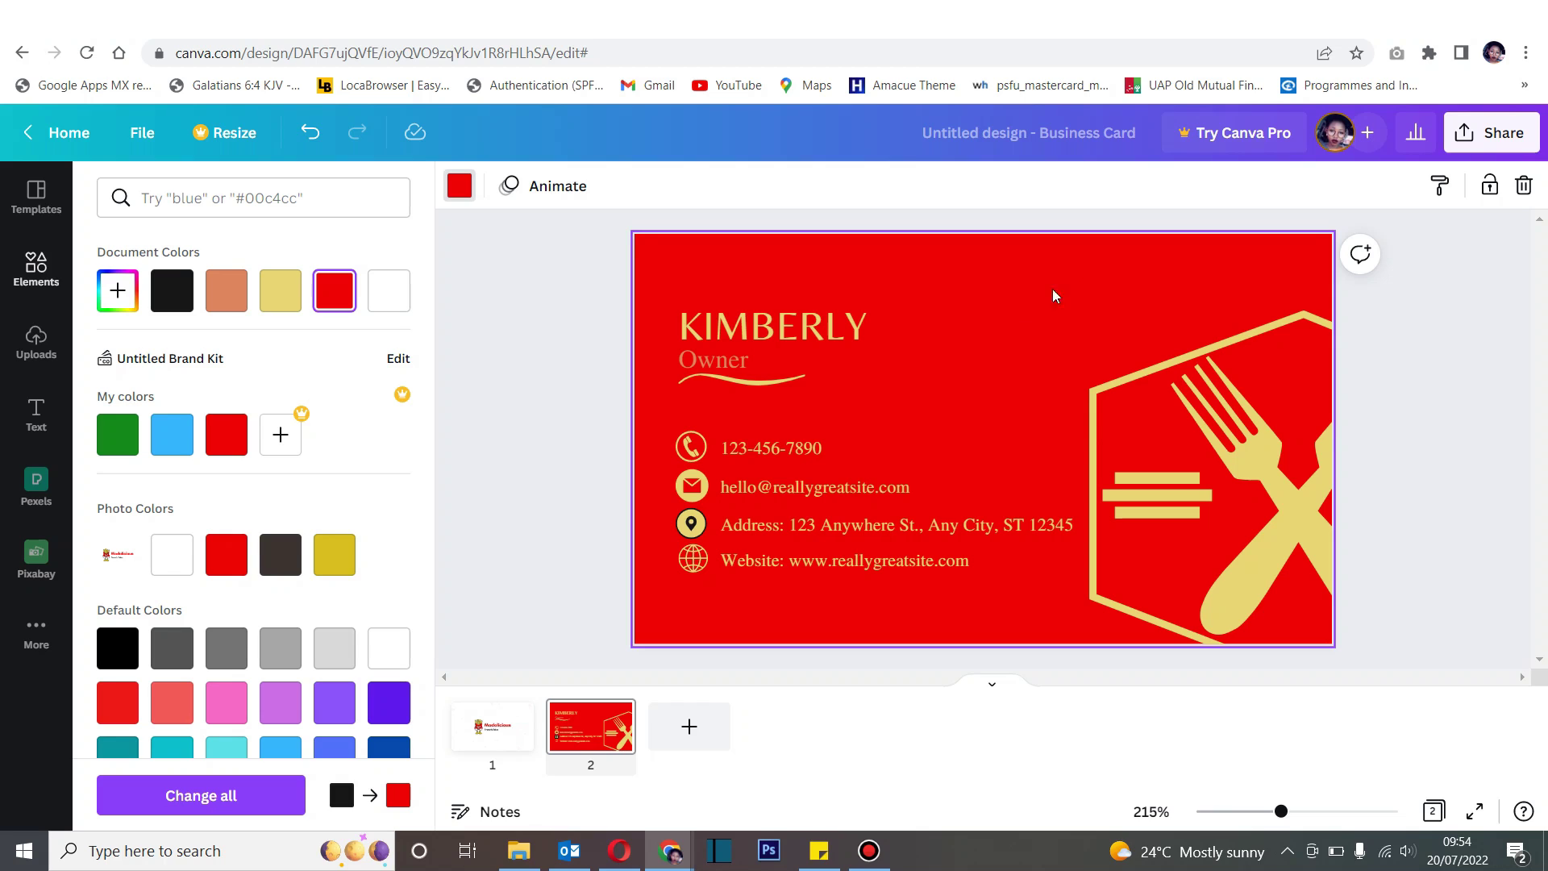
Step: Make the KIMBERLY name and Owner job title white
click(887, 323)
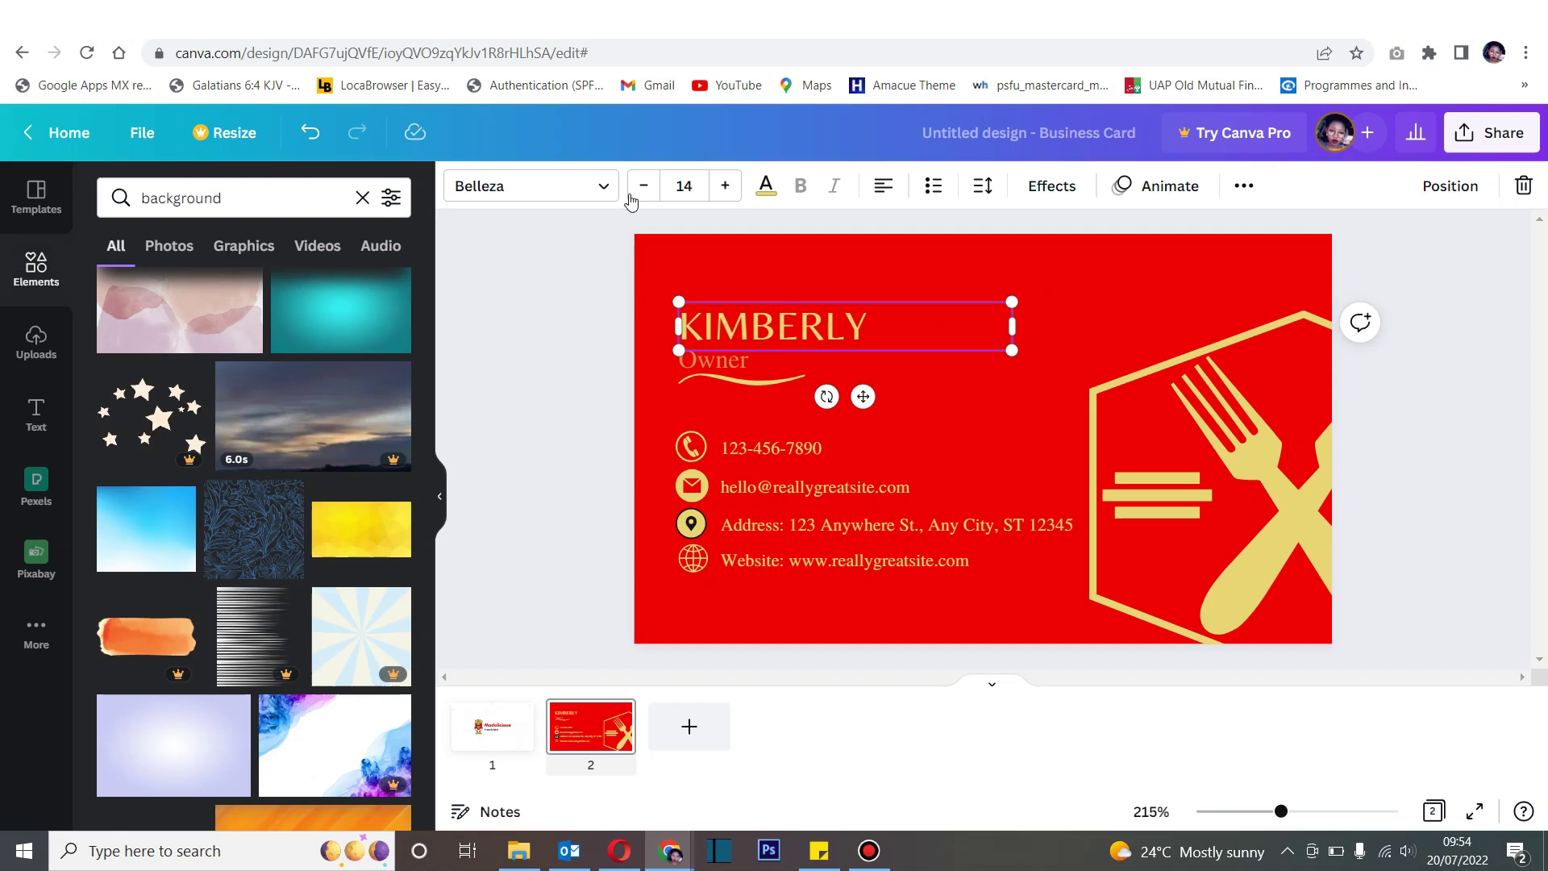
click(766, 185)
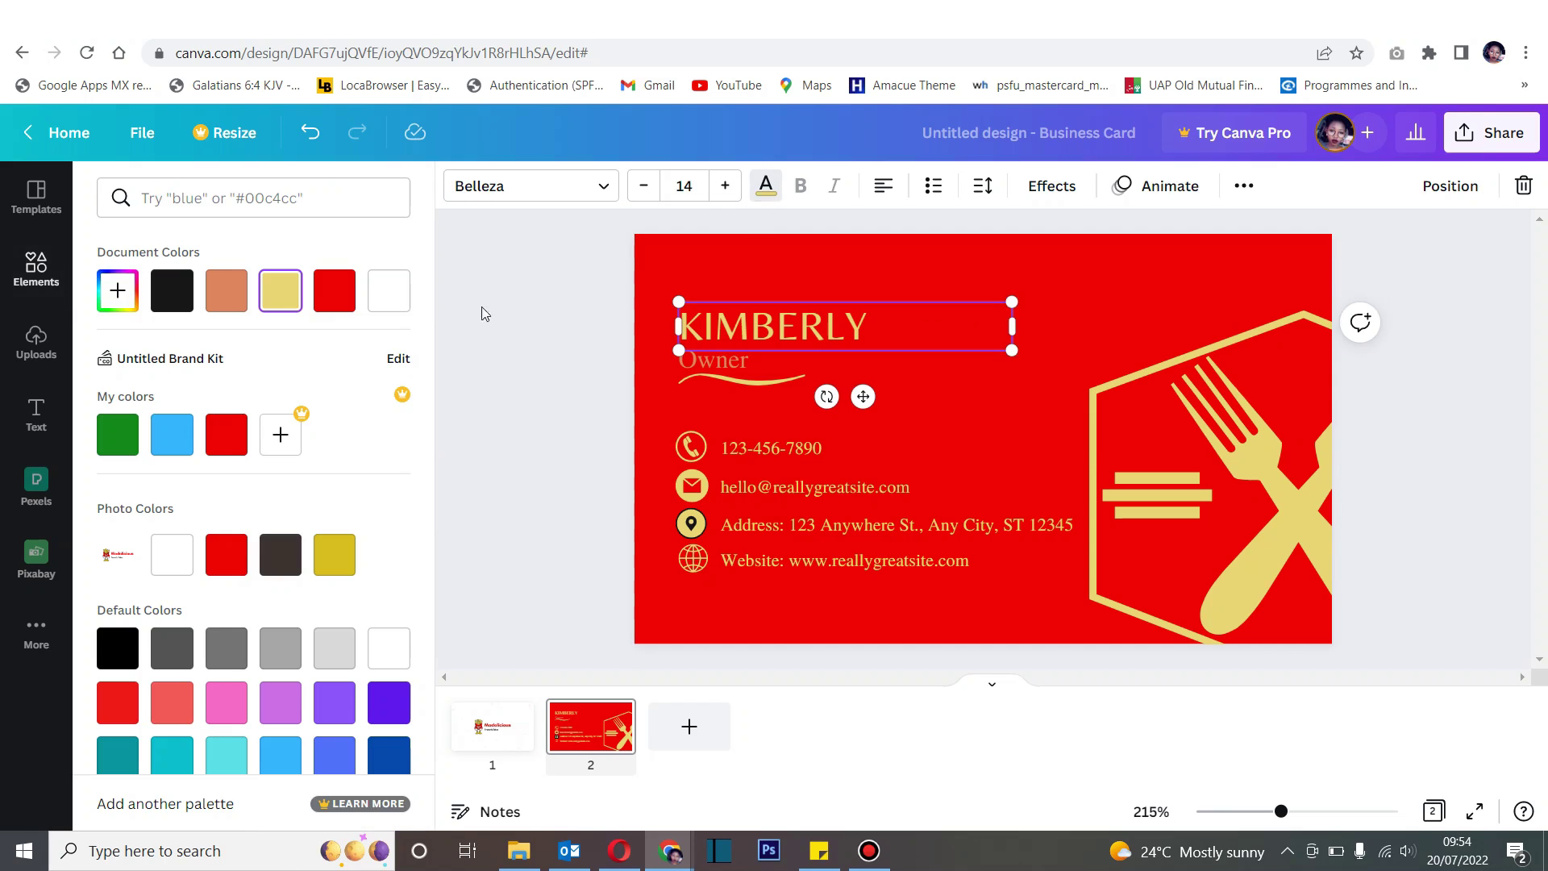
click(390, 291)
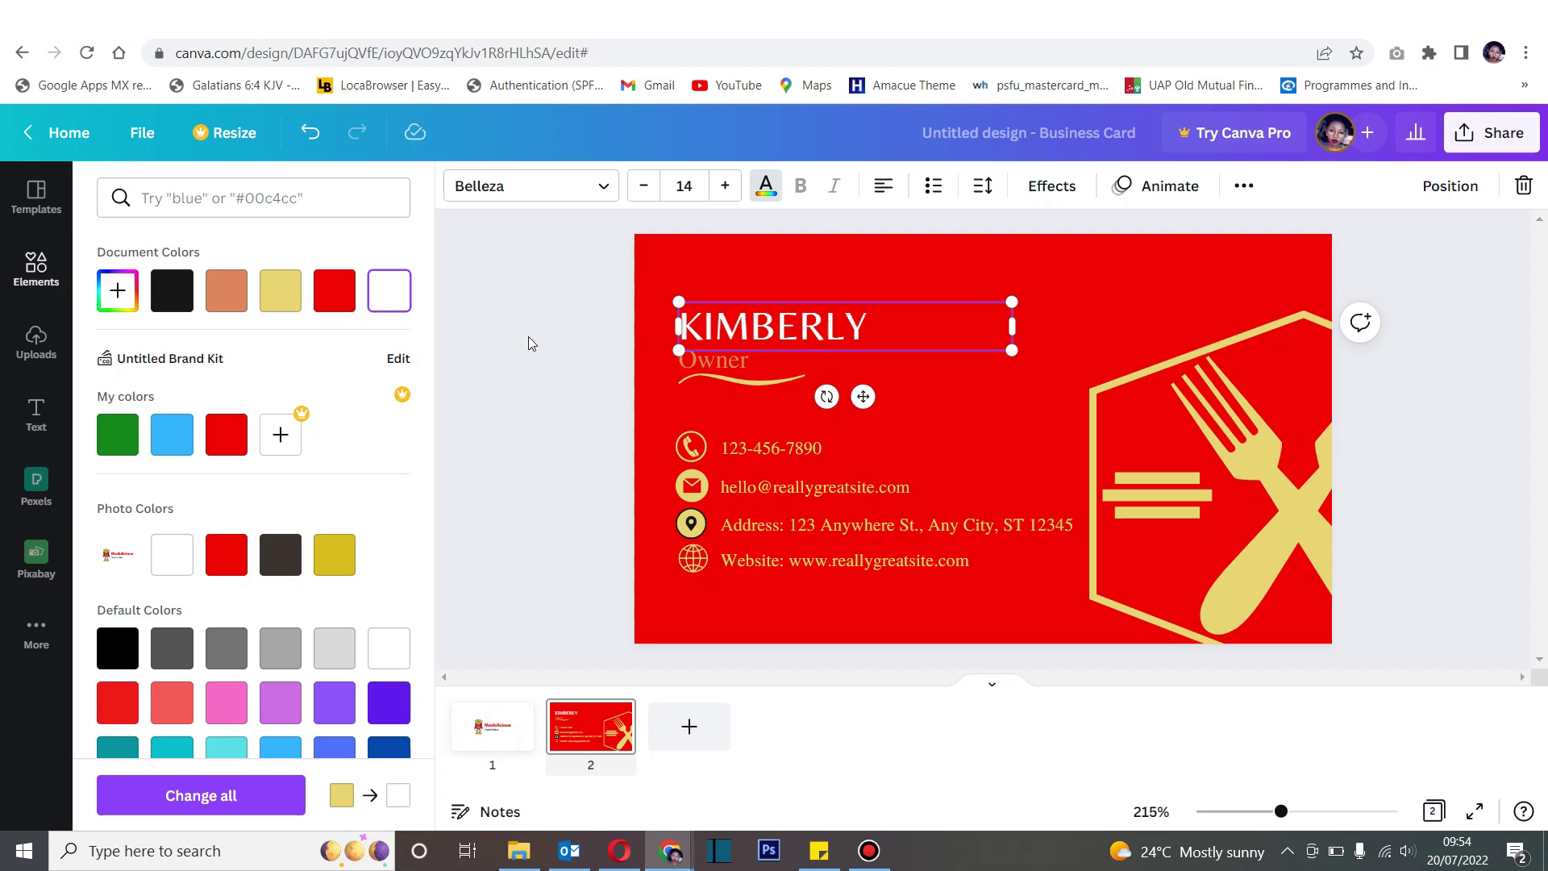
click(712, 362)
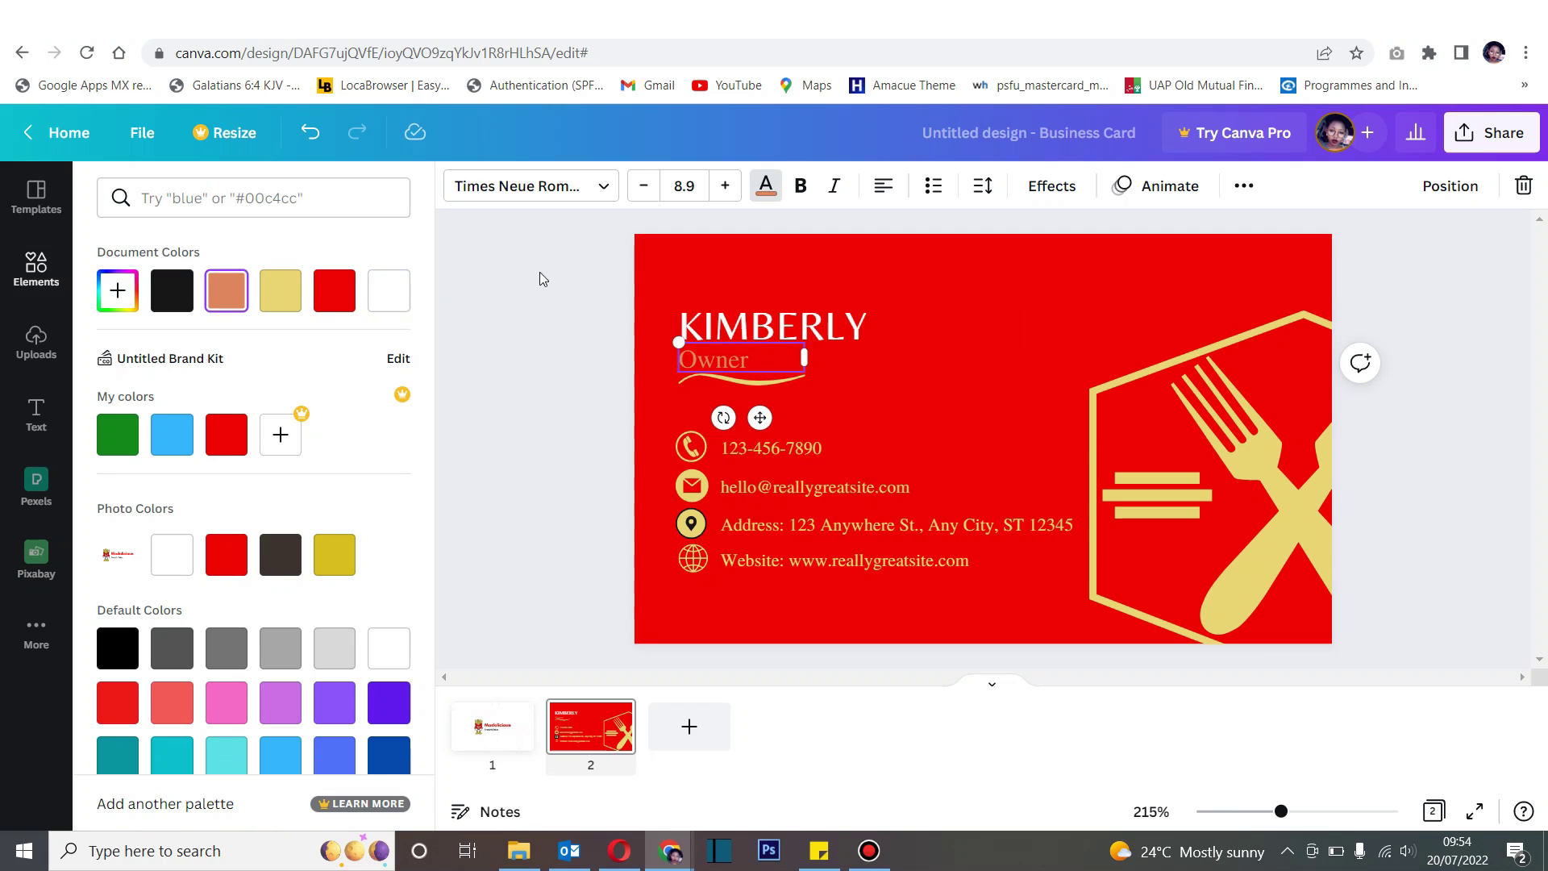
click(406, 296)
click(699, 380)
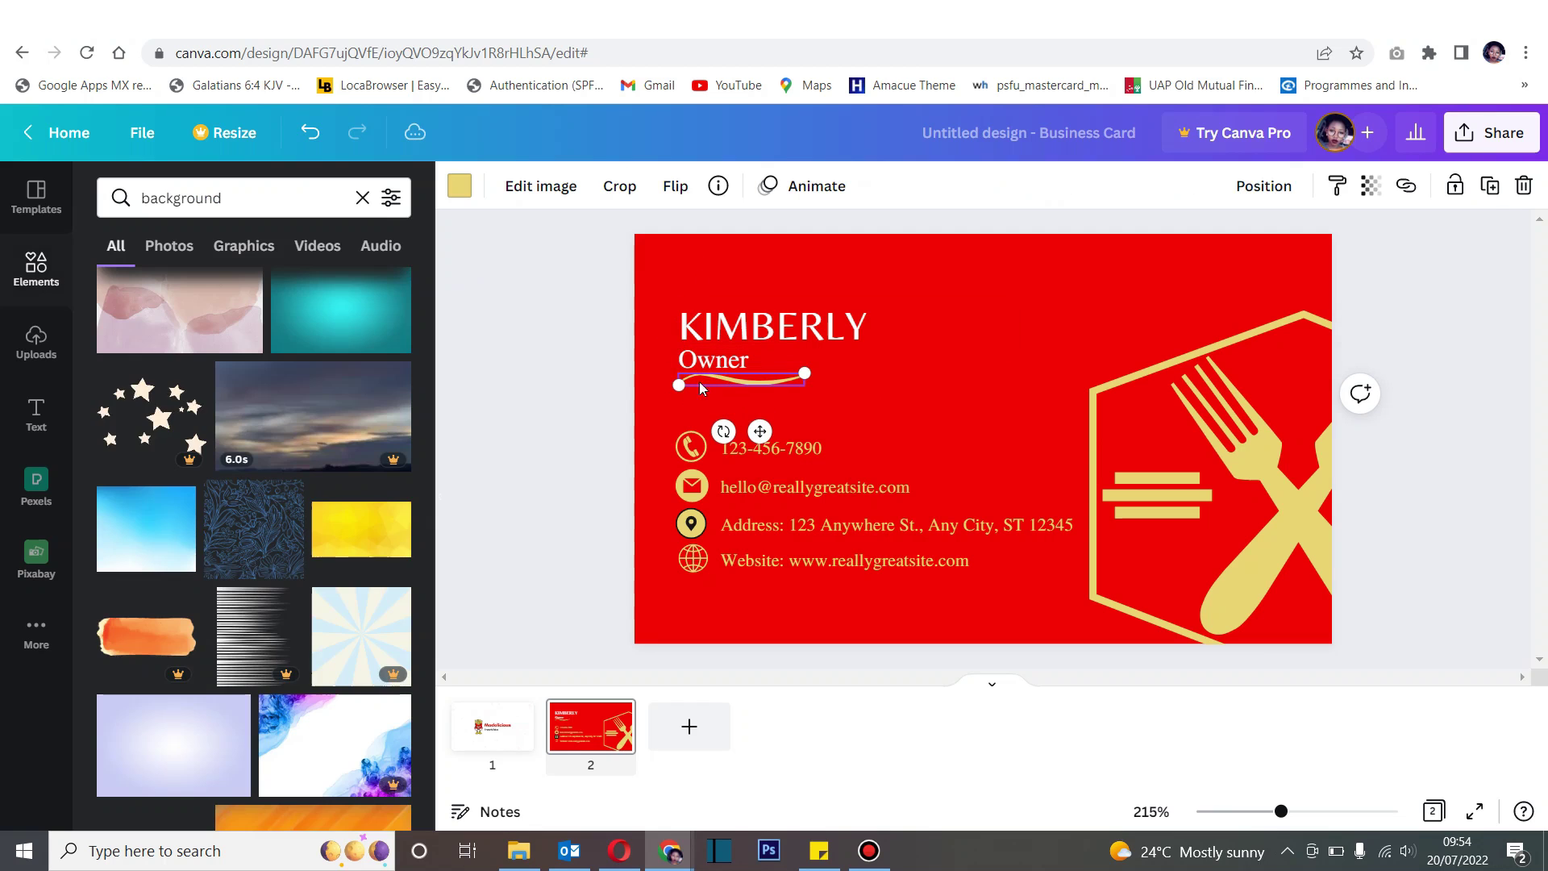
Step: Make the contact details text and map-pin icon white
click(816, 563)
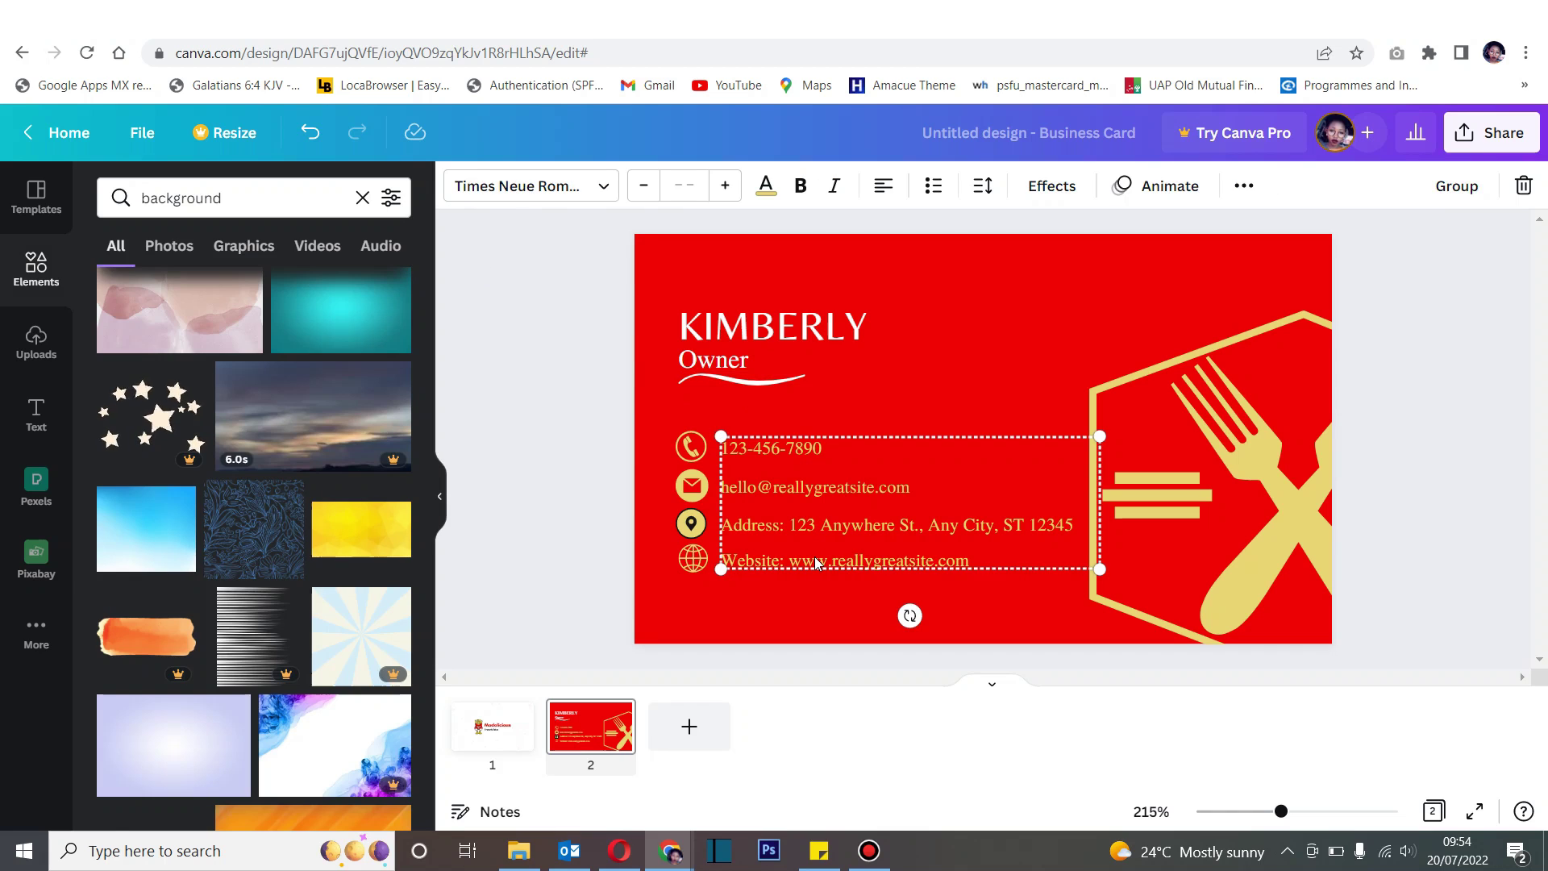
click(766, 186)
click(226, 291)
click(691, 448)
click(691, 524)
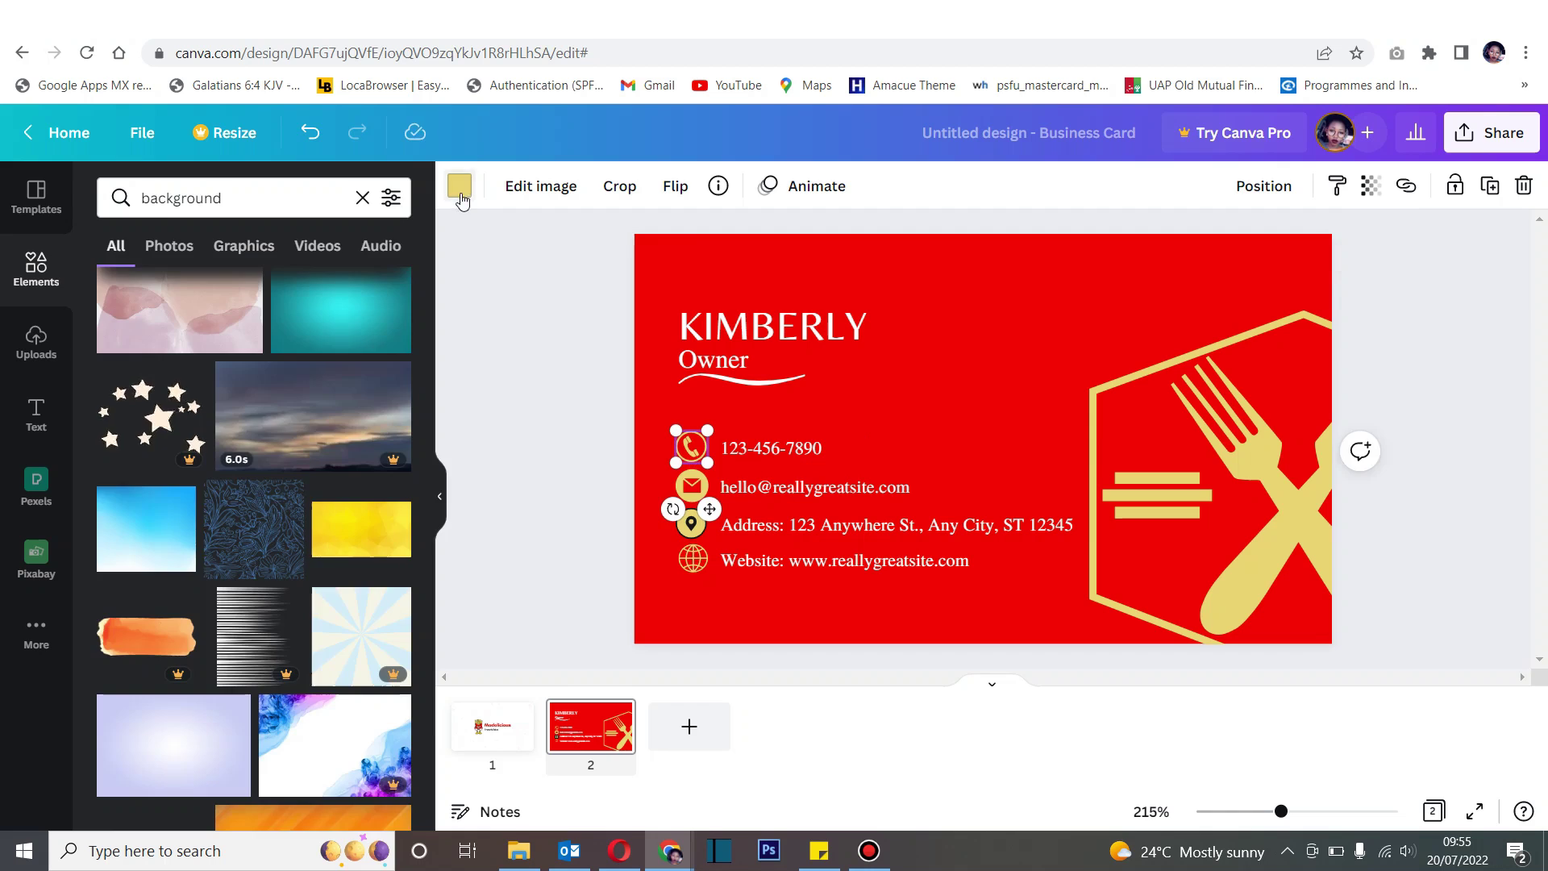
click(459, 186)
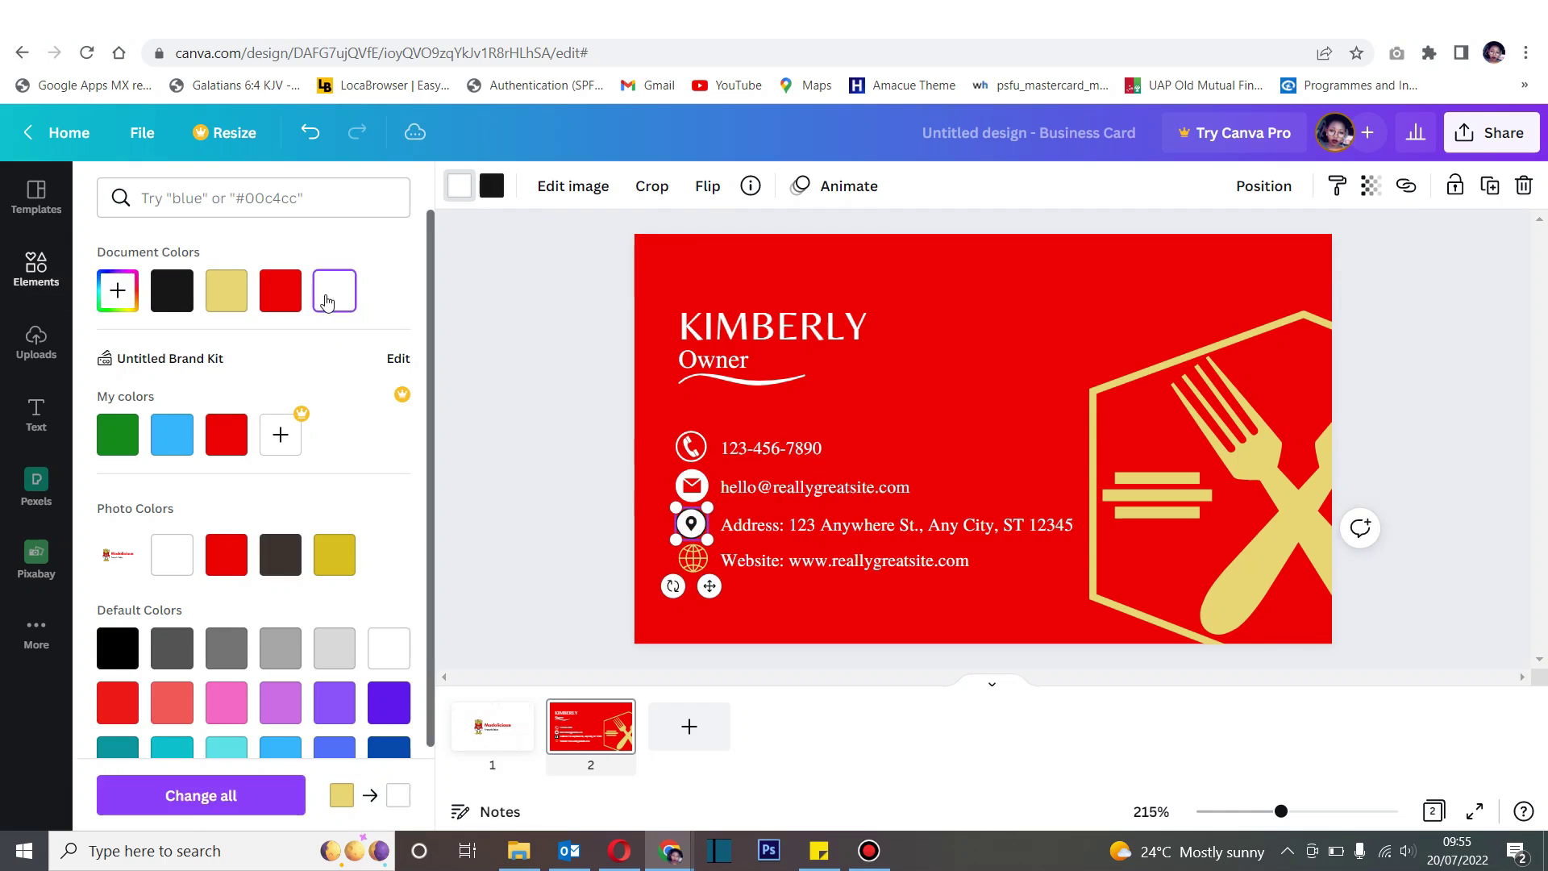
click(691, 558)
click(953, 442)
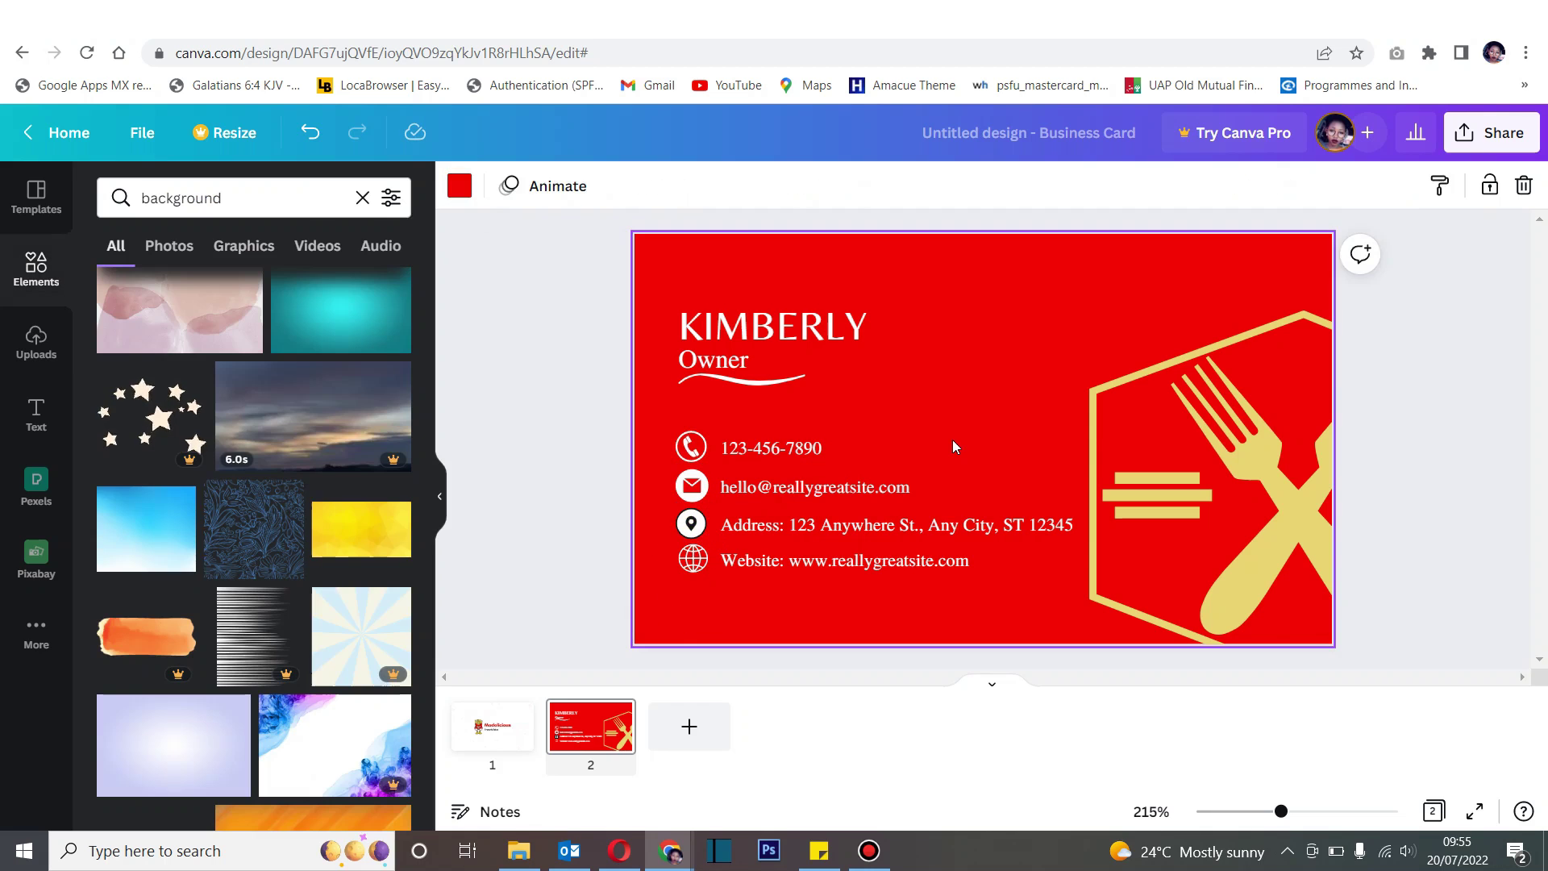
click(1280, 437)
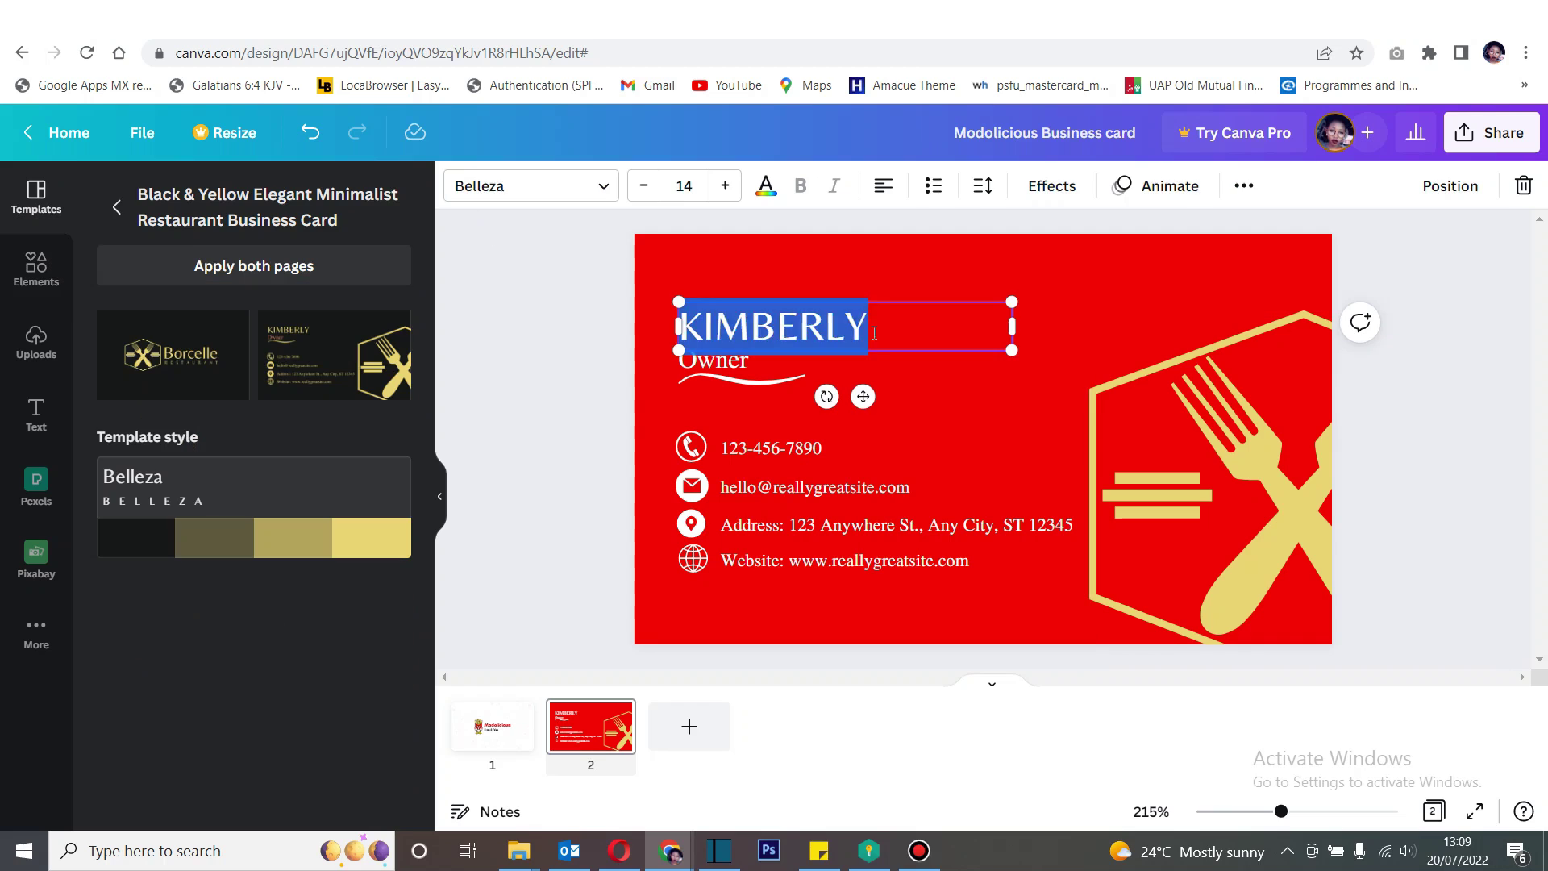
Step: Retype the sample name as the owner's name and change 'Owner' to 'Managing Director' on one line
text(MODO A)
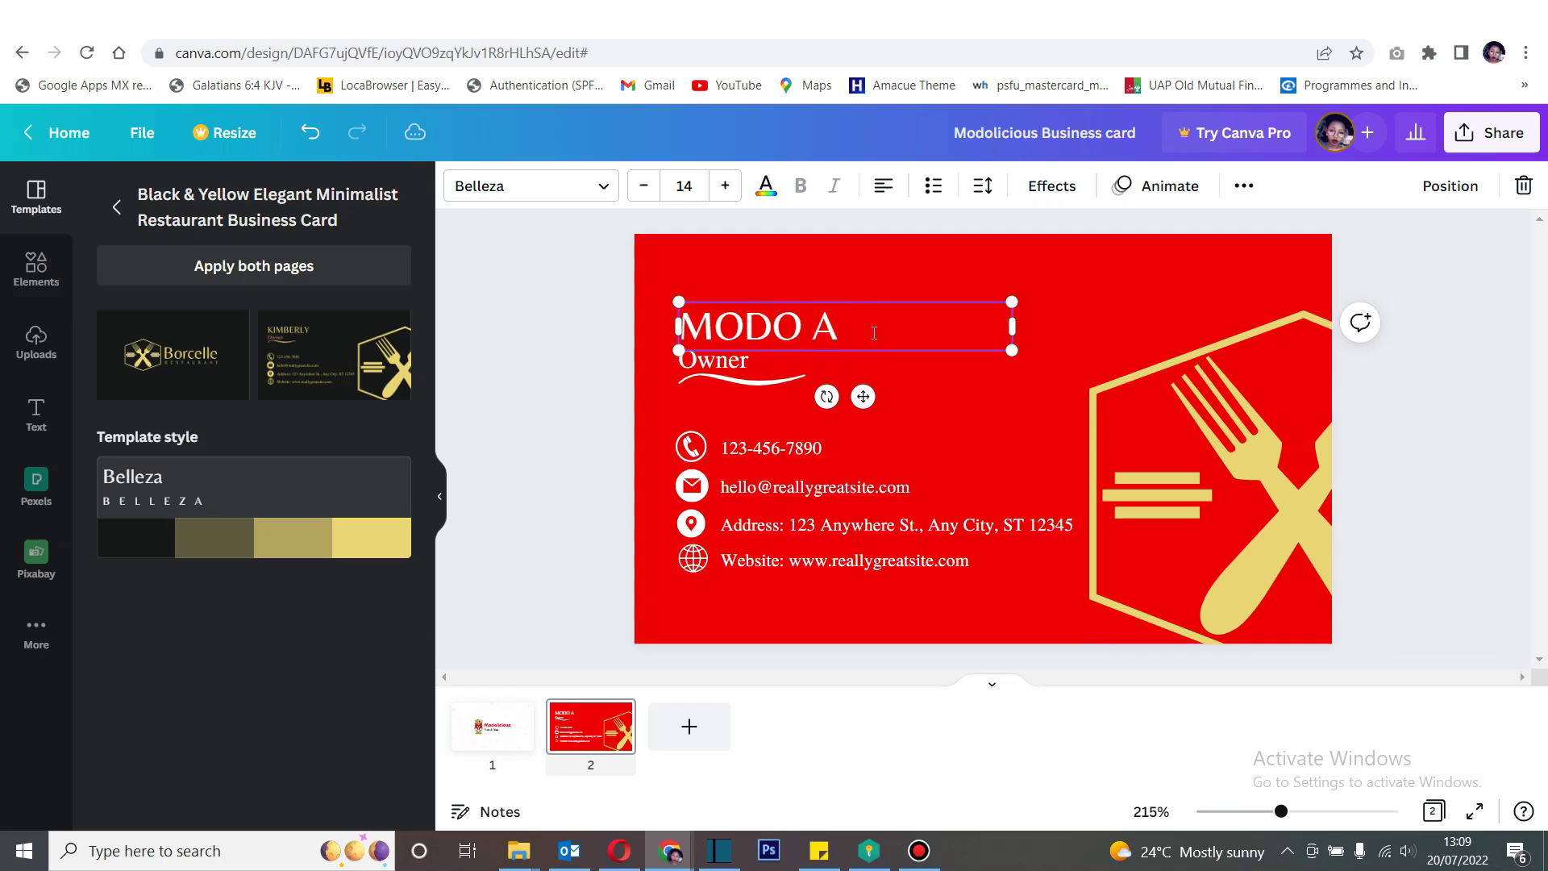
key(BackSpace)
text(K ANNET)
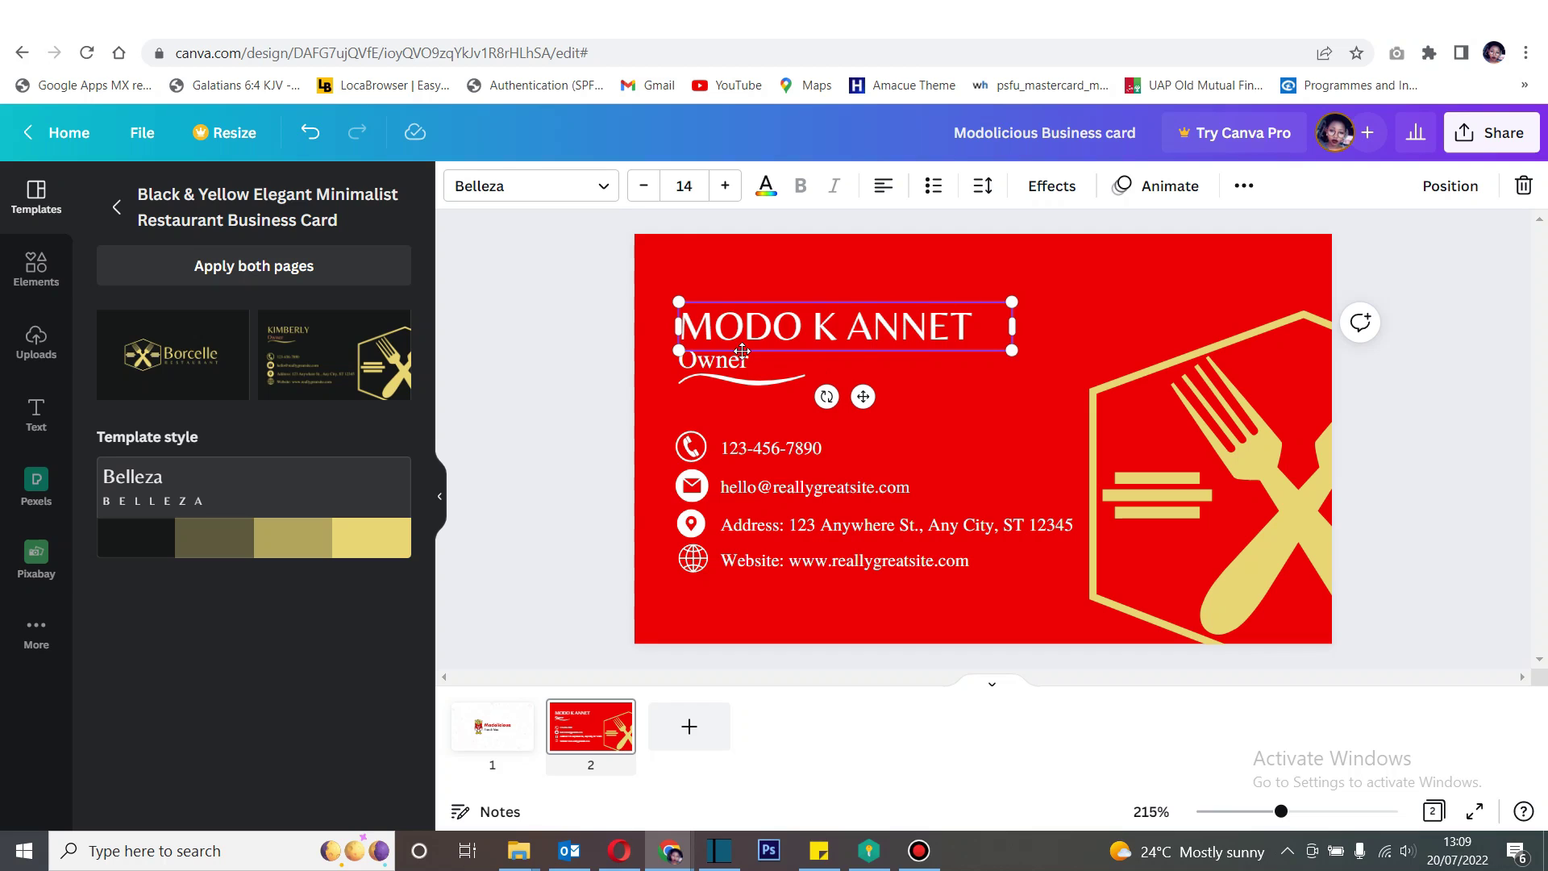
click(753, 360)
click(757, 360)
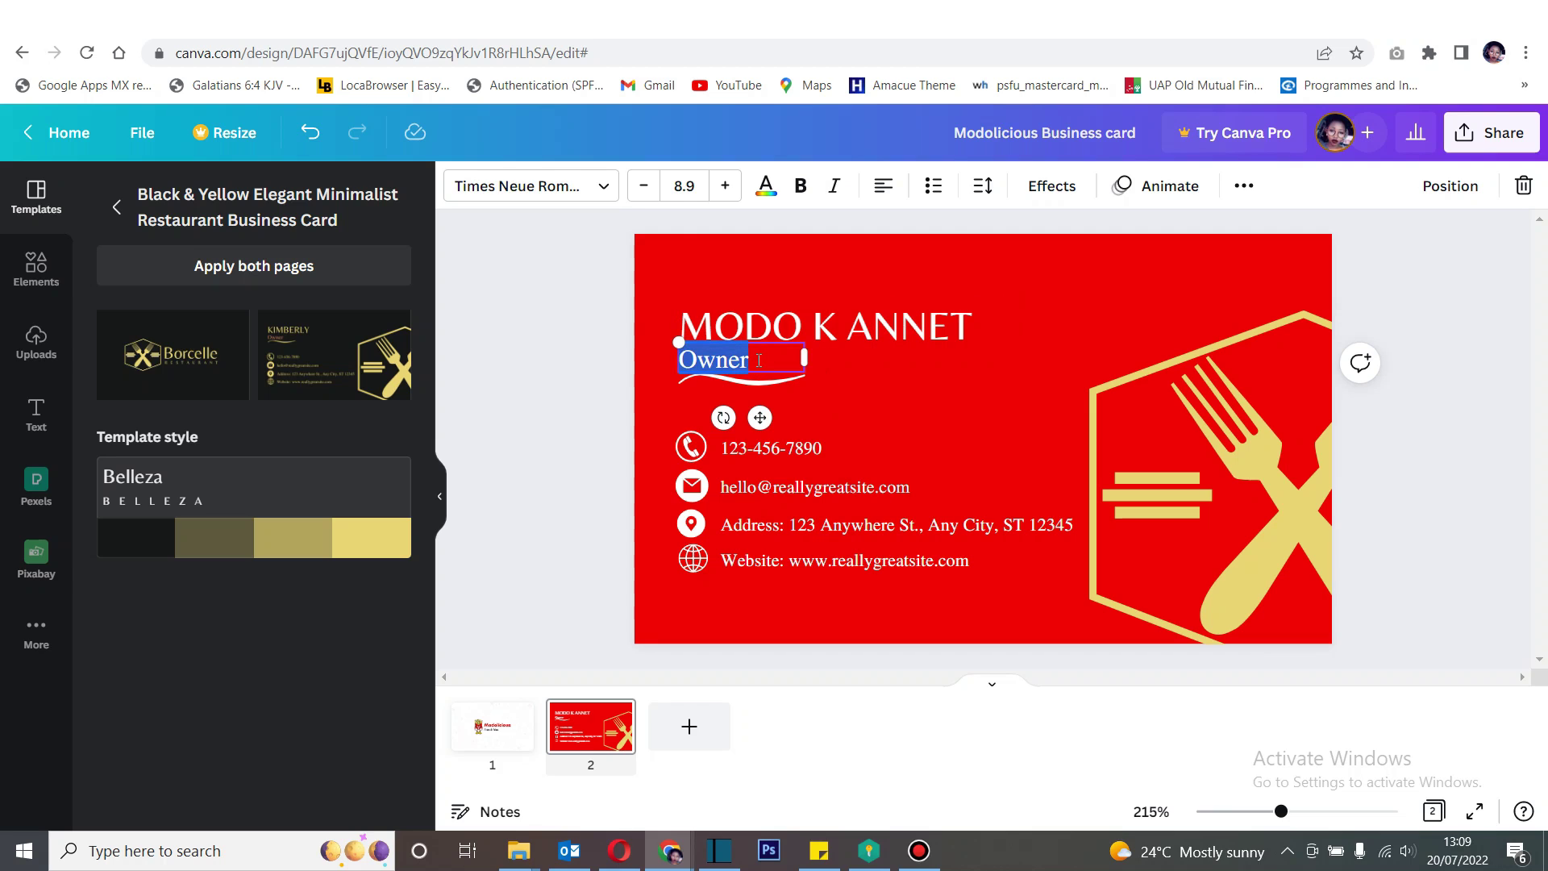
text(Manag)
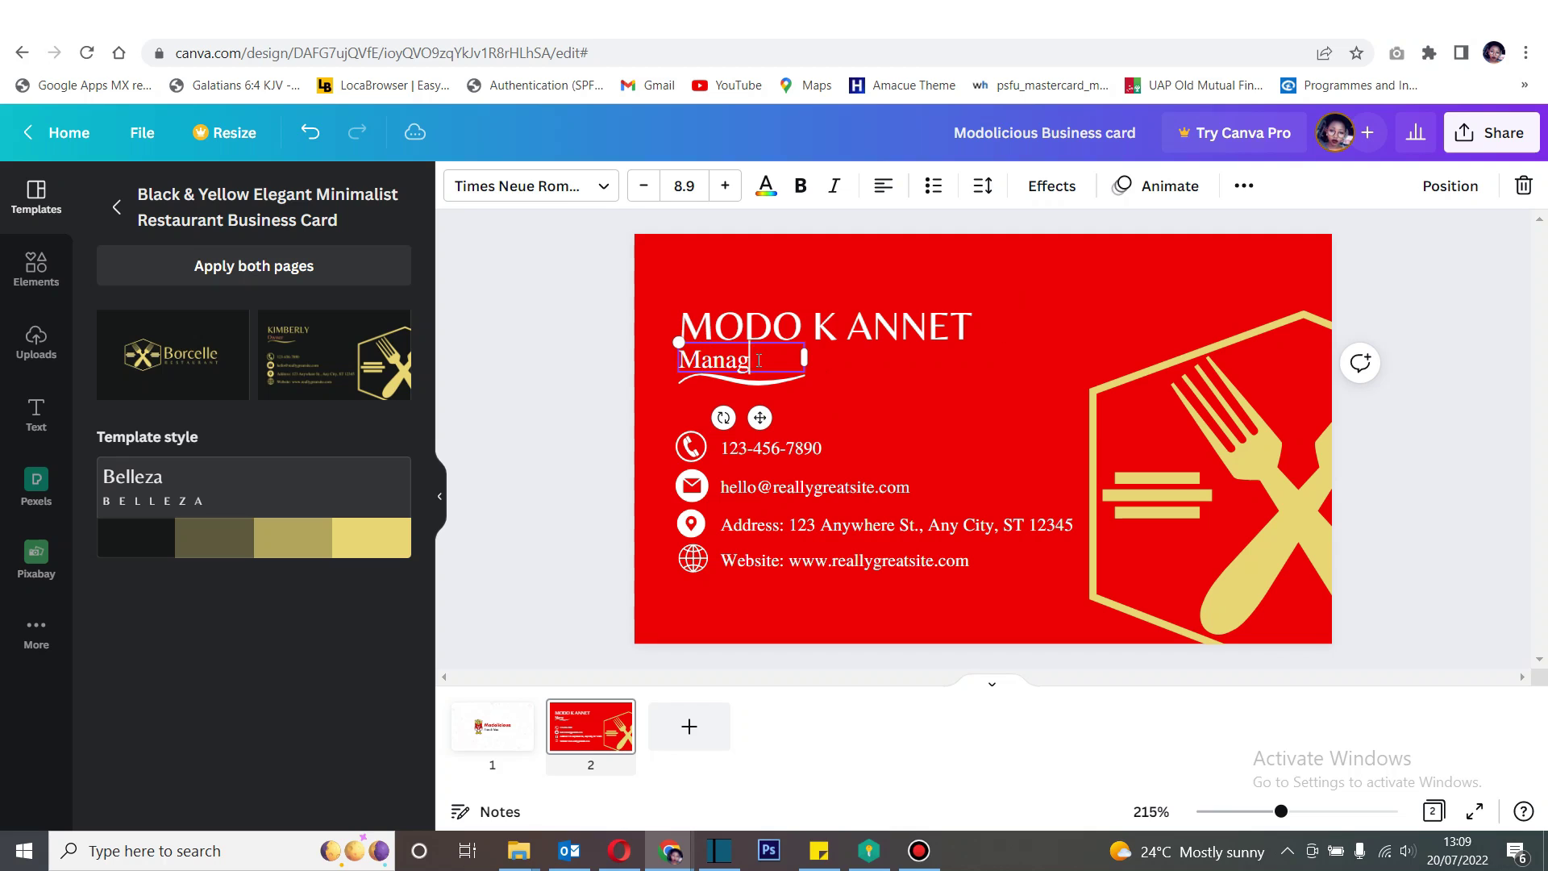
text(ing D)
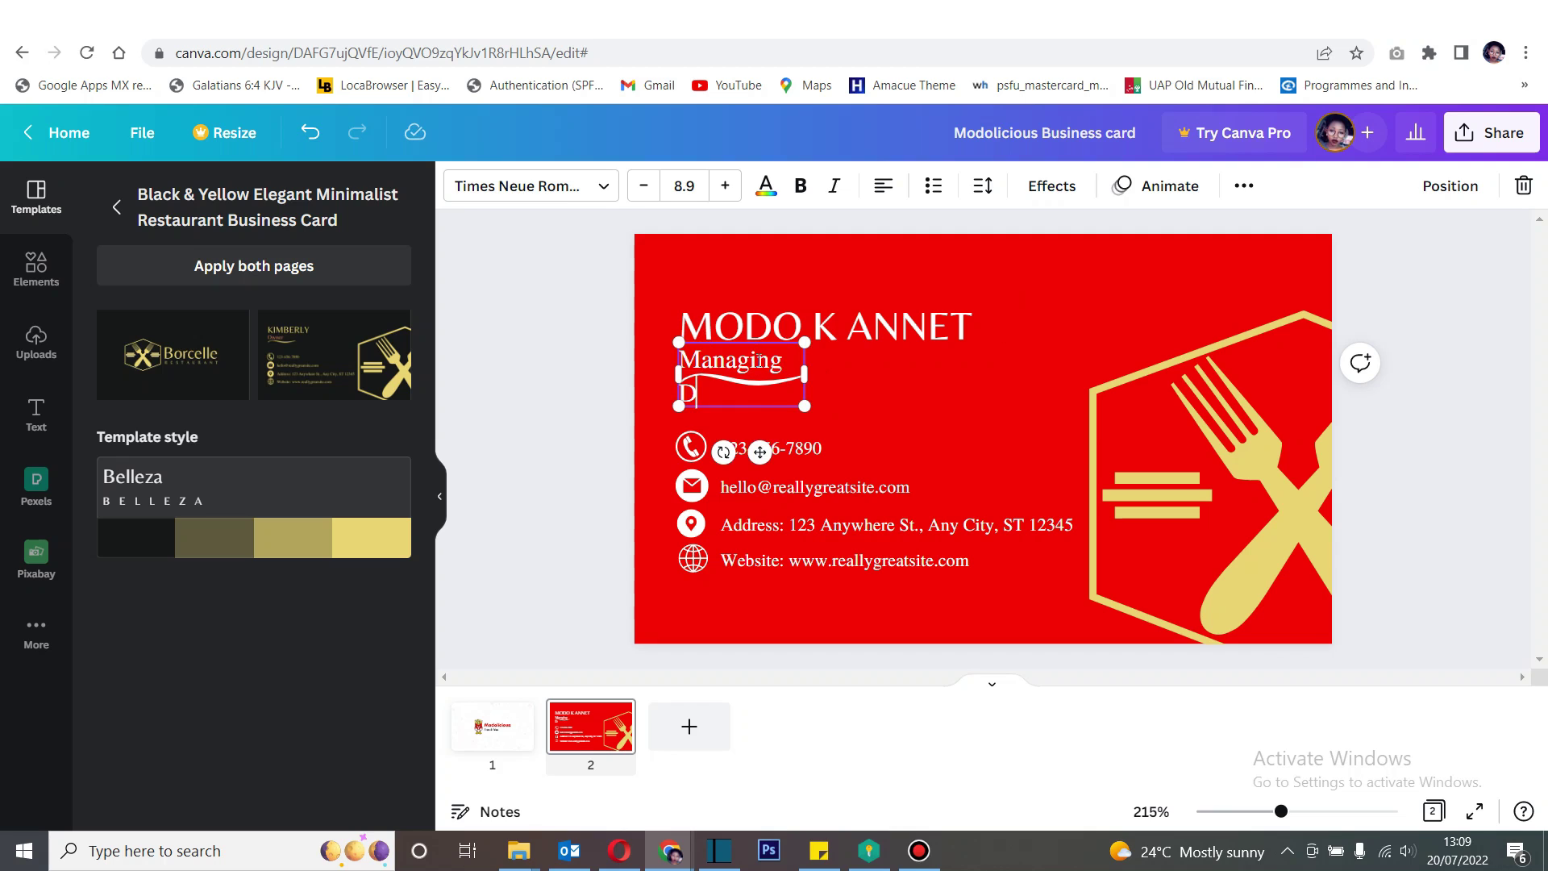
text(irector)
drag(844, 373, 898, 369)
click(907, 422)
Step: Resize the swoosh beneath 'Managing Director'
click(796, 386)
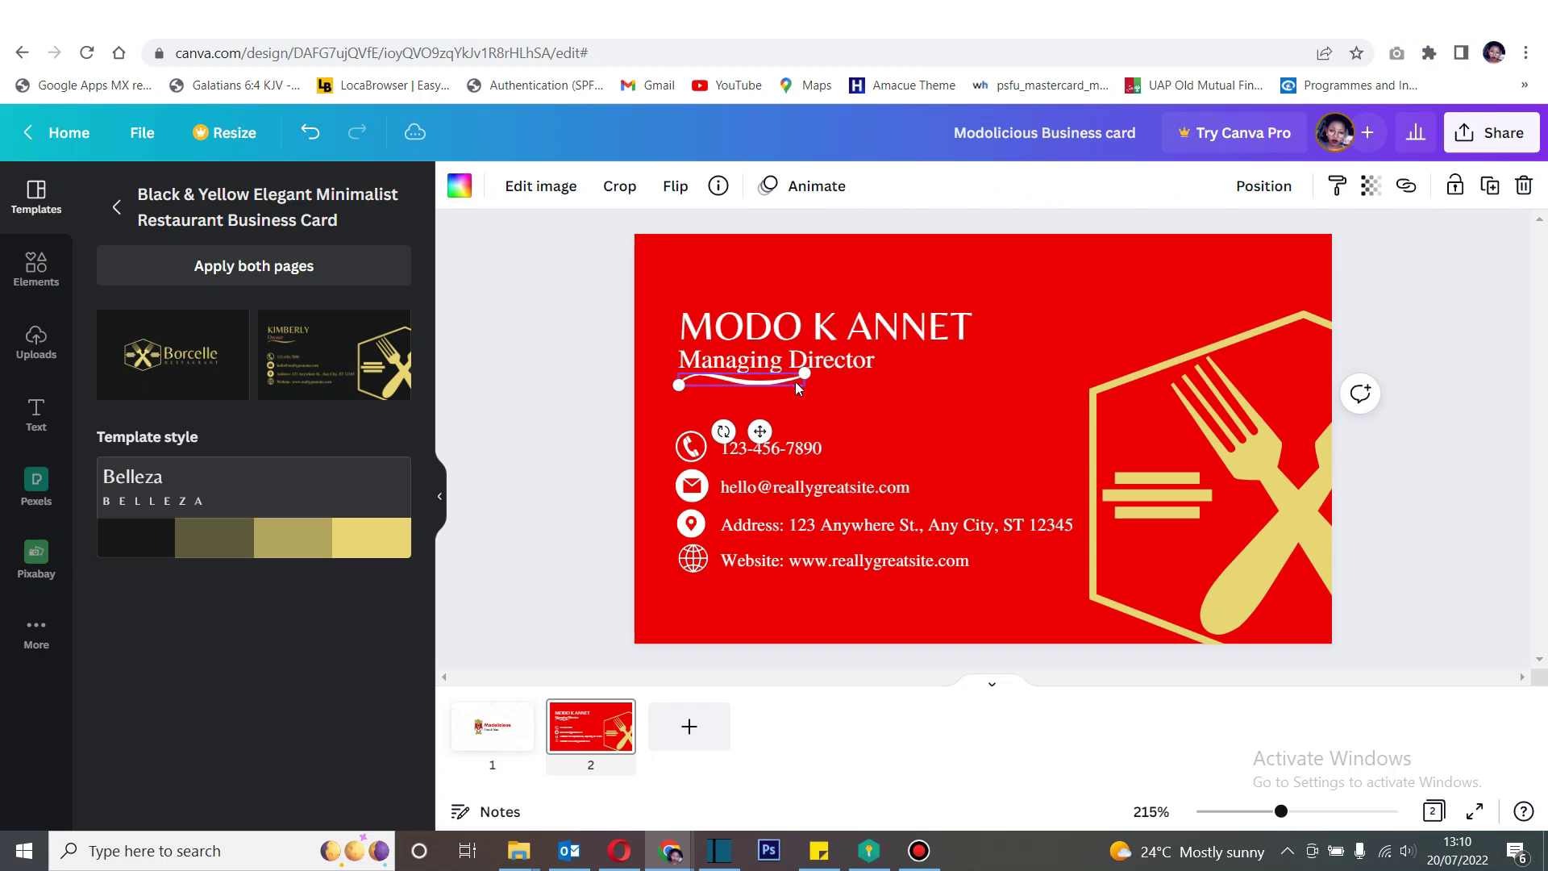
drag(837, 374, 866, 379)
click(857, 434)
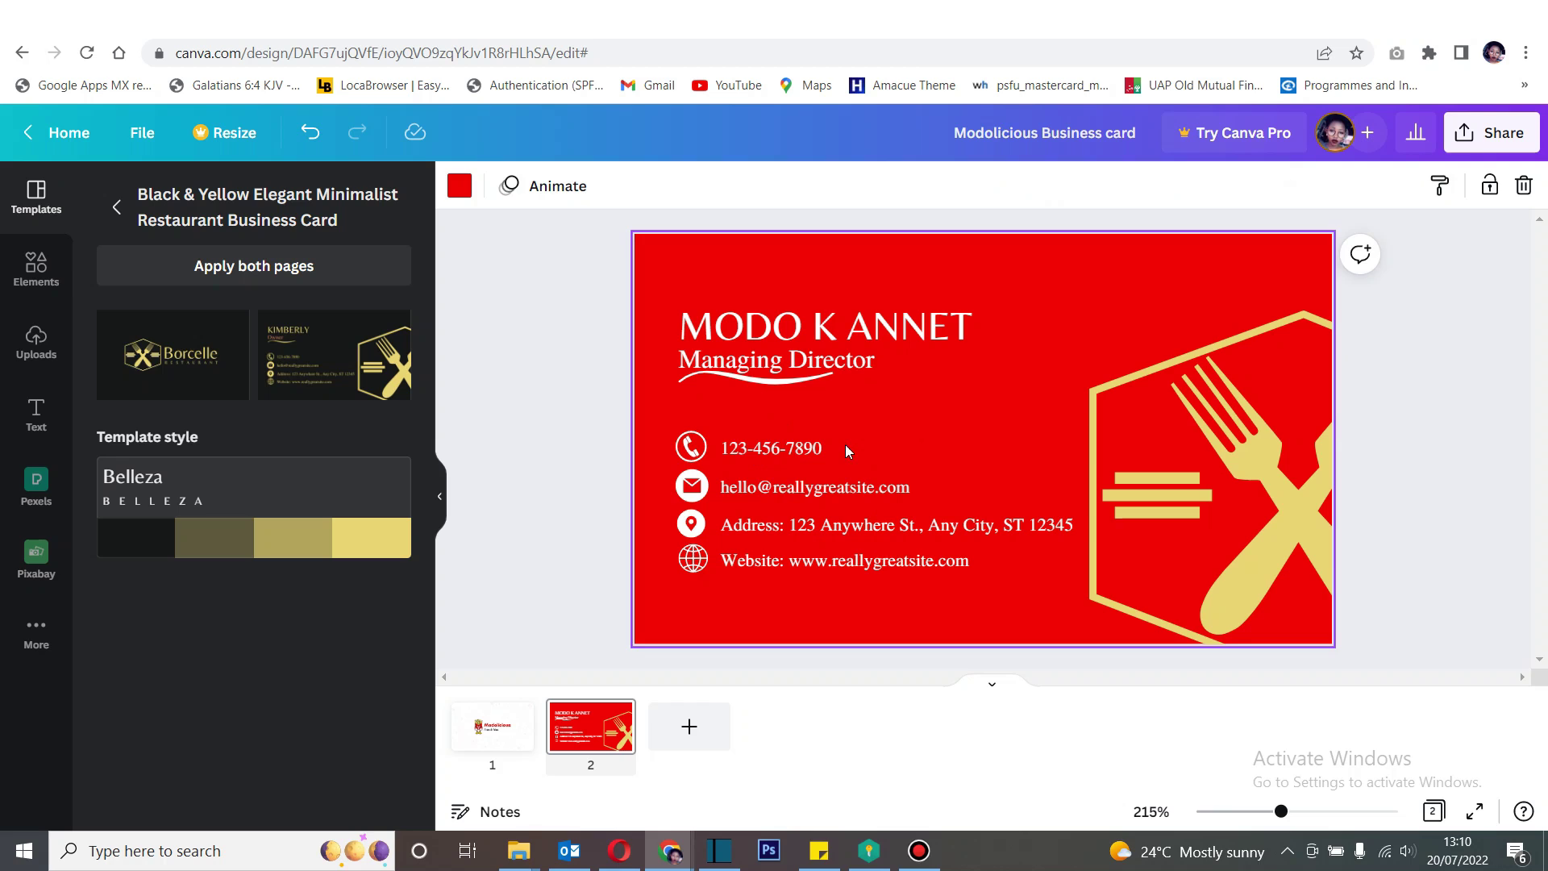
Step: Replace the sample phone number with the business number and update the e-mail domain
click(848, 451)
double_click(835, 433)
key(BackSpace)
text(+256 )
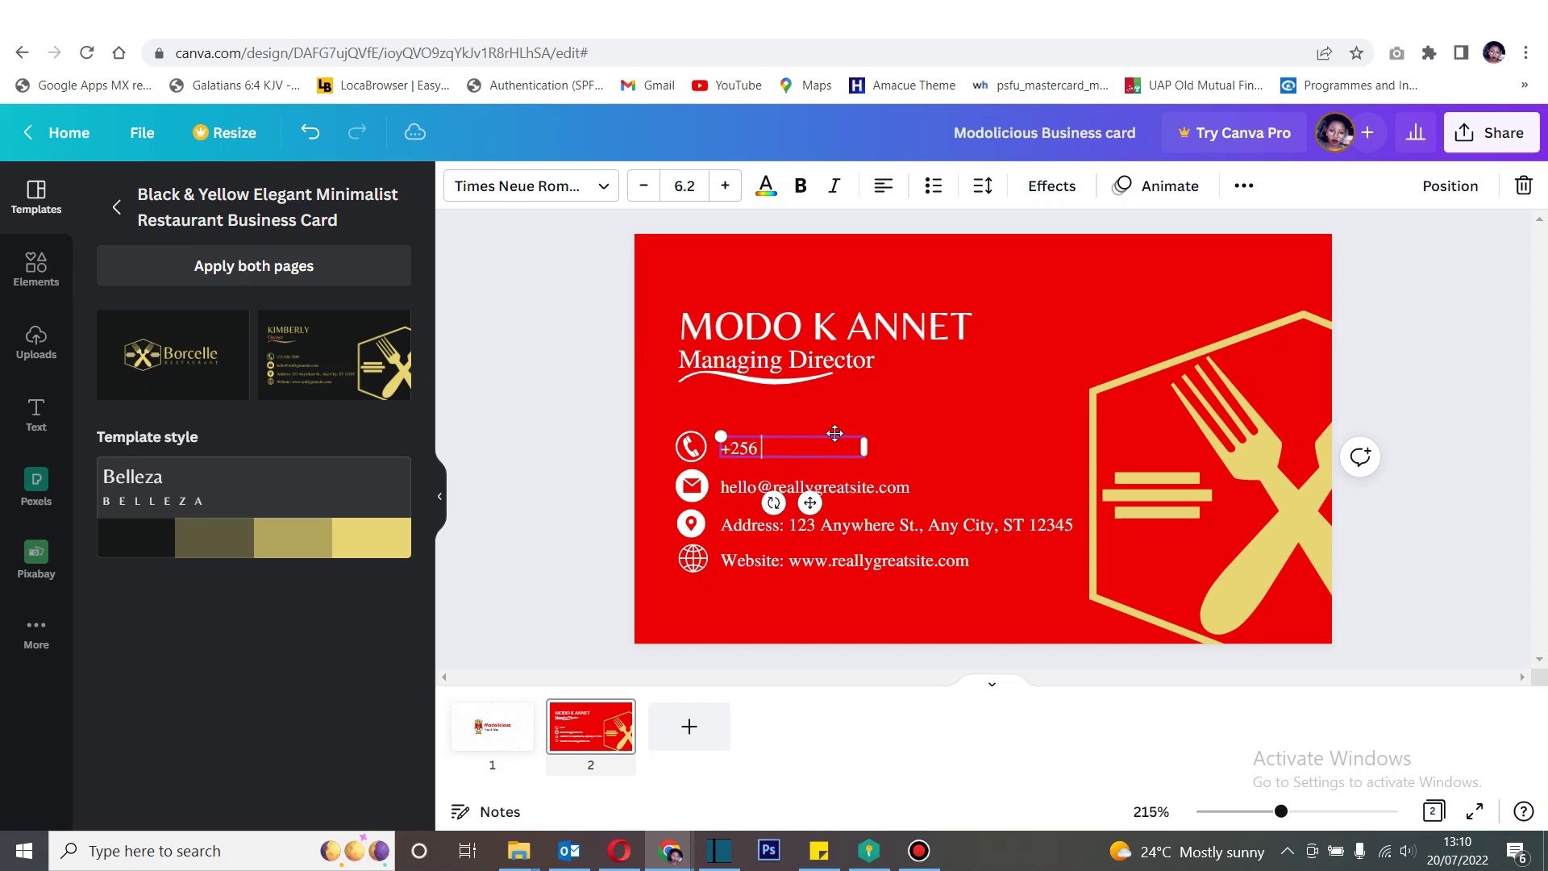
text(776 000 000)
click(775, 485)
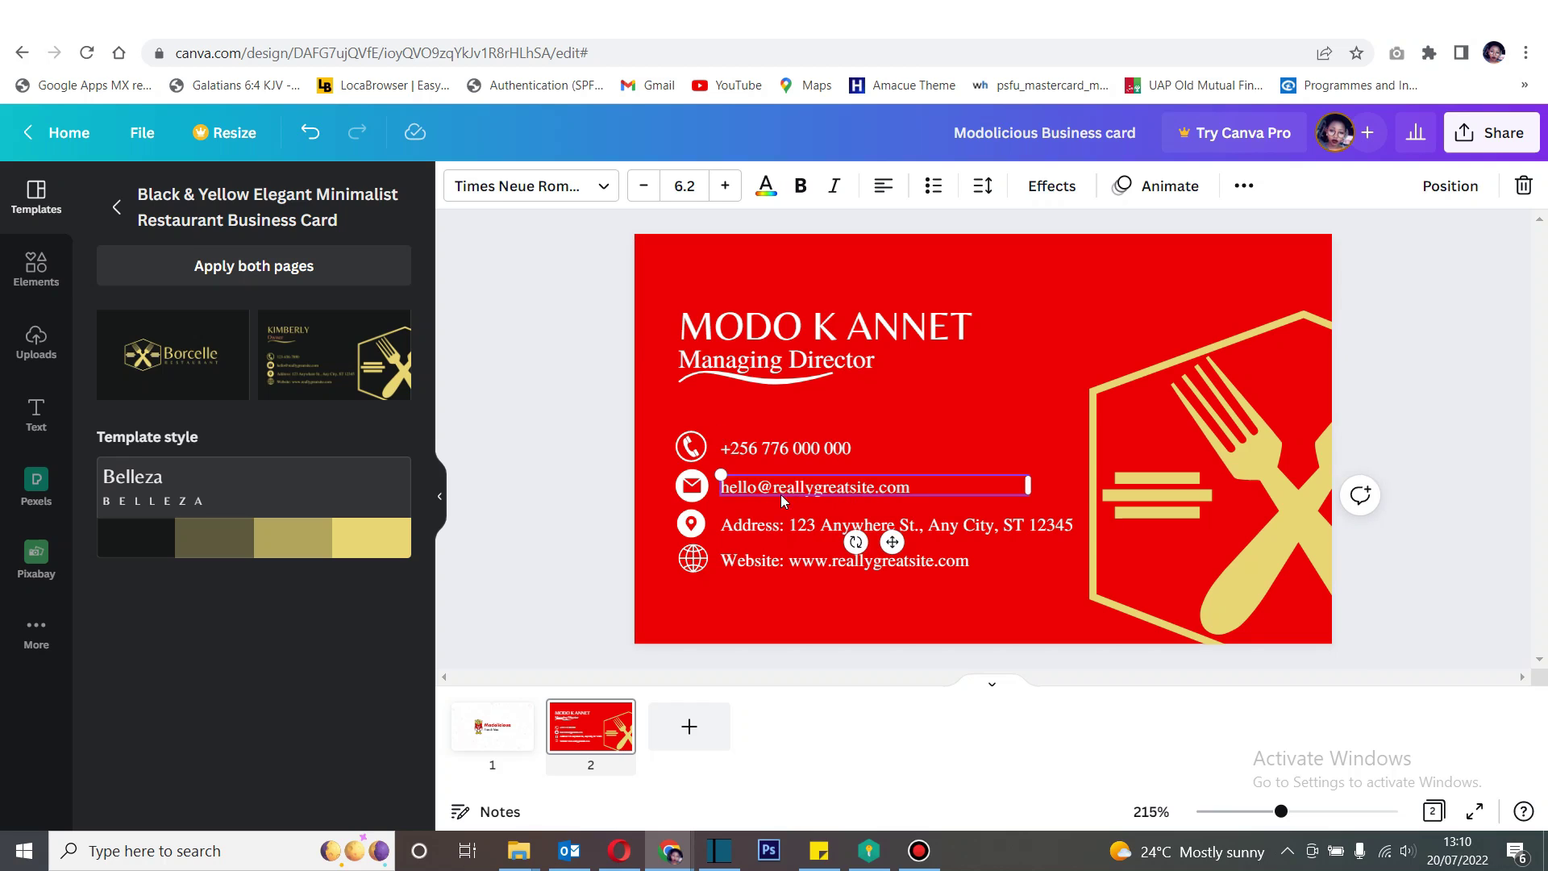
click(775, 485)
drag(776, 486, 876, 487)
text(modolicious)
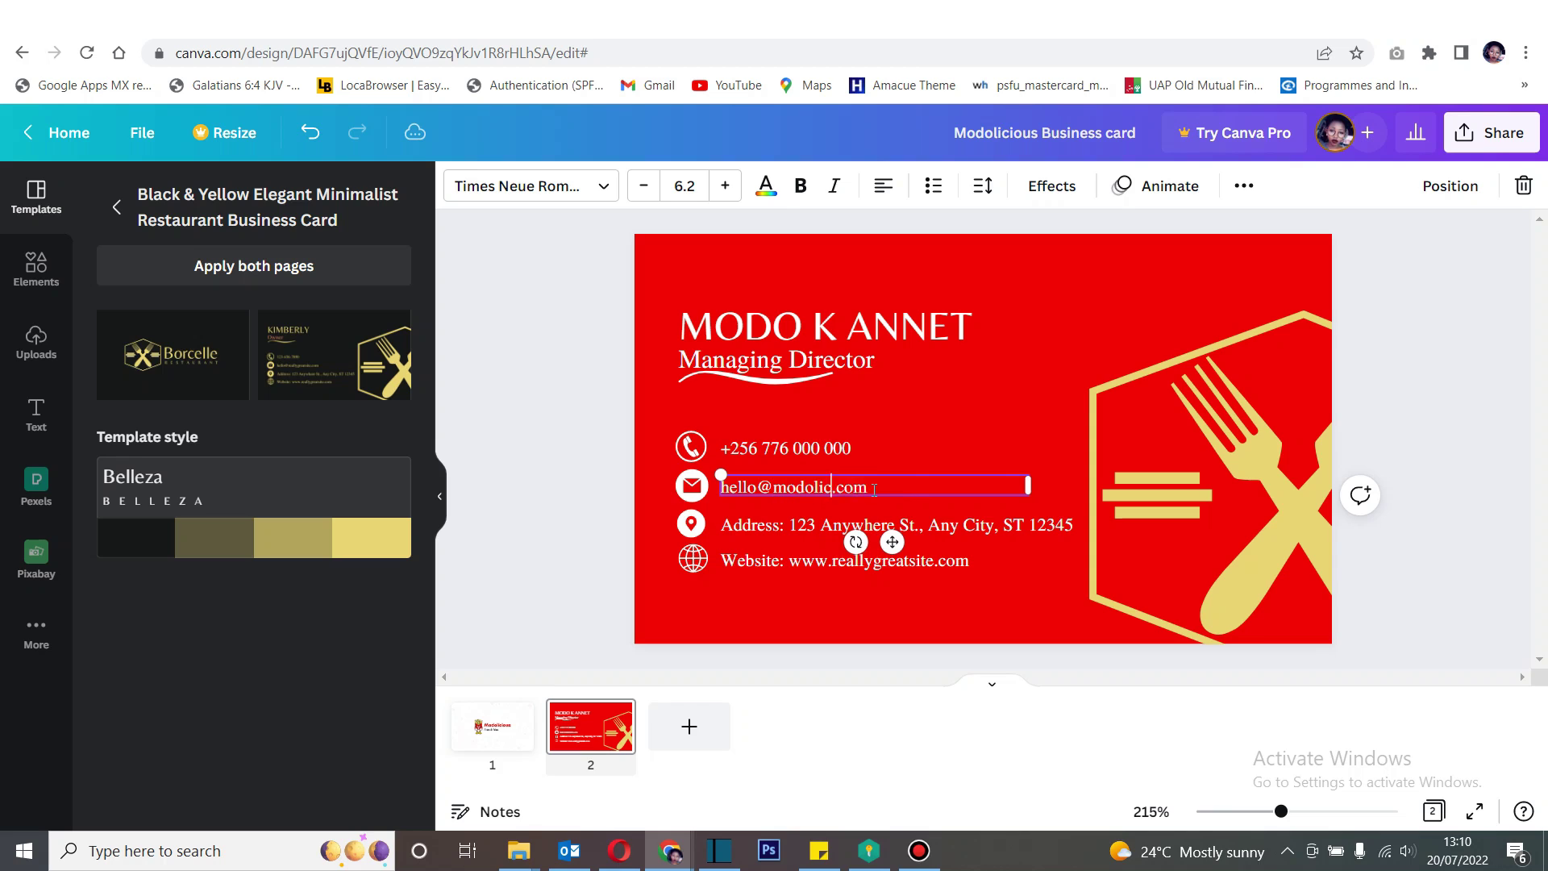
Step: Replace the sample street address with the business address and change the website domain to modolicious
click(832, 526)
click(791, 525)
drag(789, 524, 1075, 523)
text(Kis)
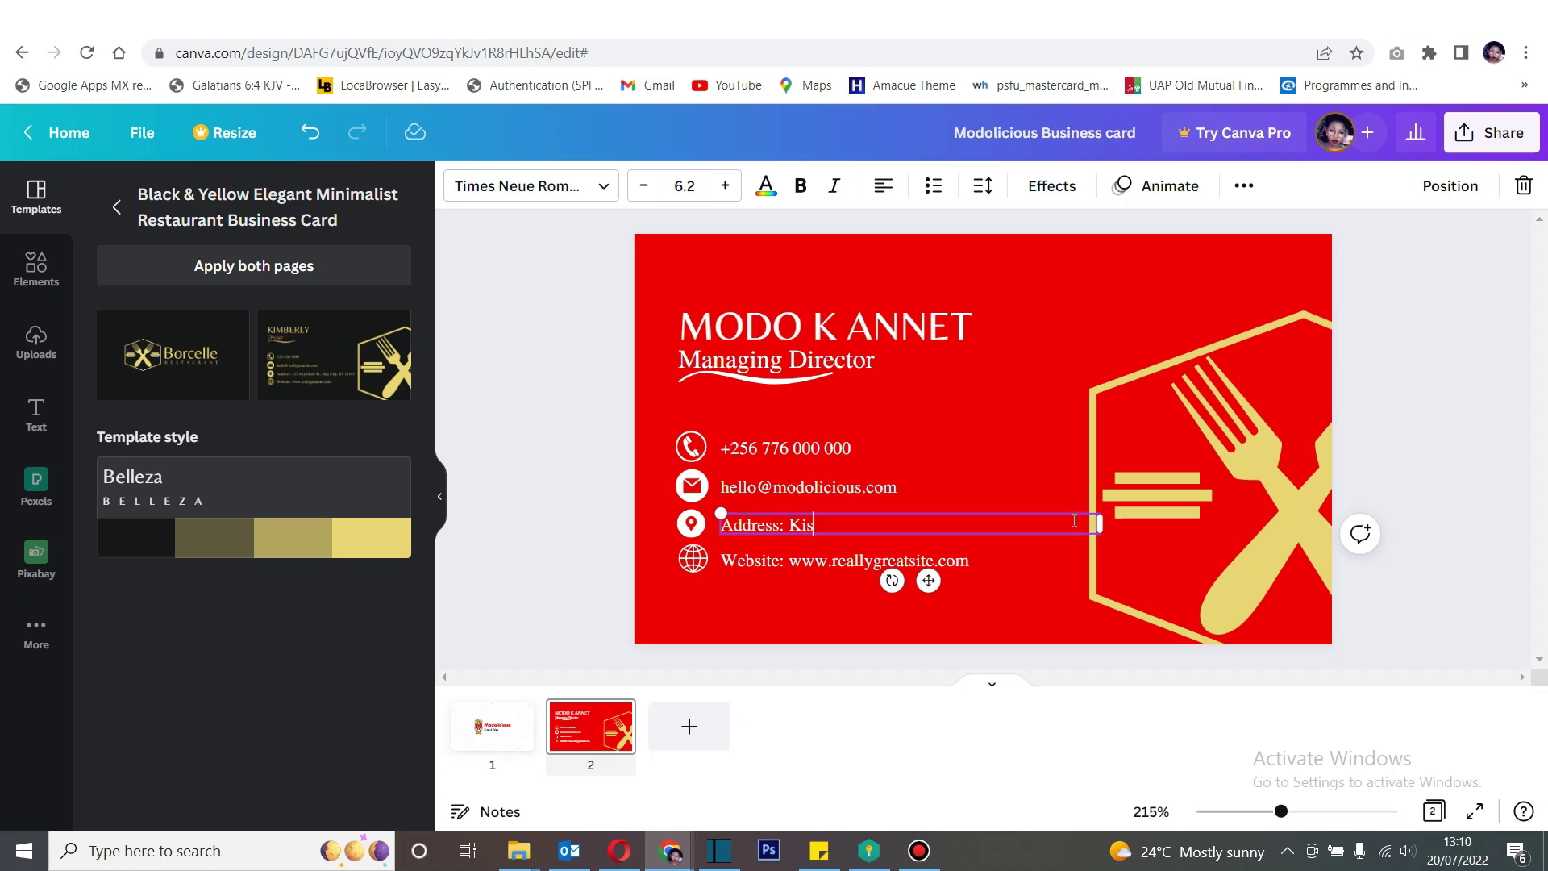
text(aasi Kampala, Uganda)
click(900, 561)
drag(832, 561, 946, 562)
text(modolicious)
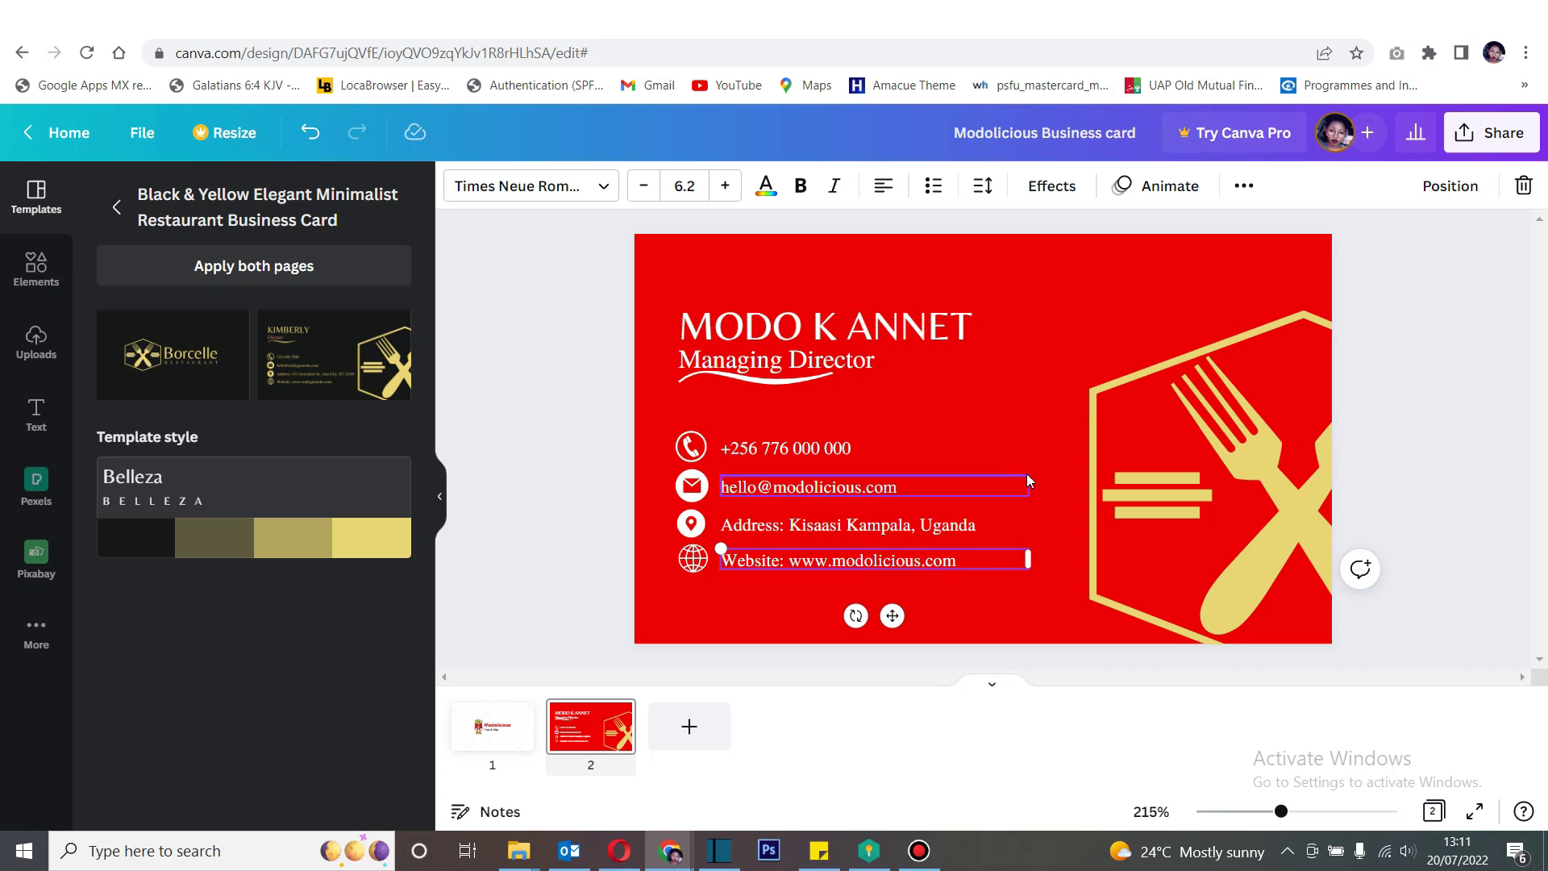
click(1001, 416)
Step: Add a delivery-truck graphic from Elements and shrink it below the website line
click(36, 266)
click(266, 202)
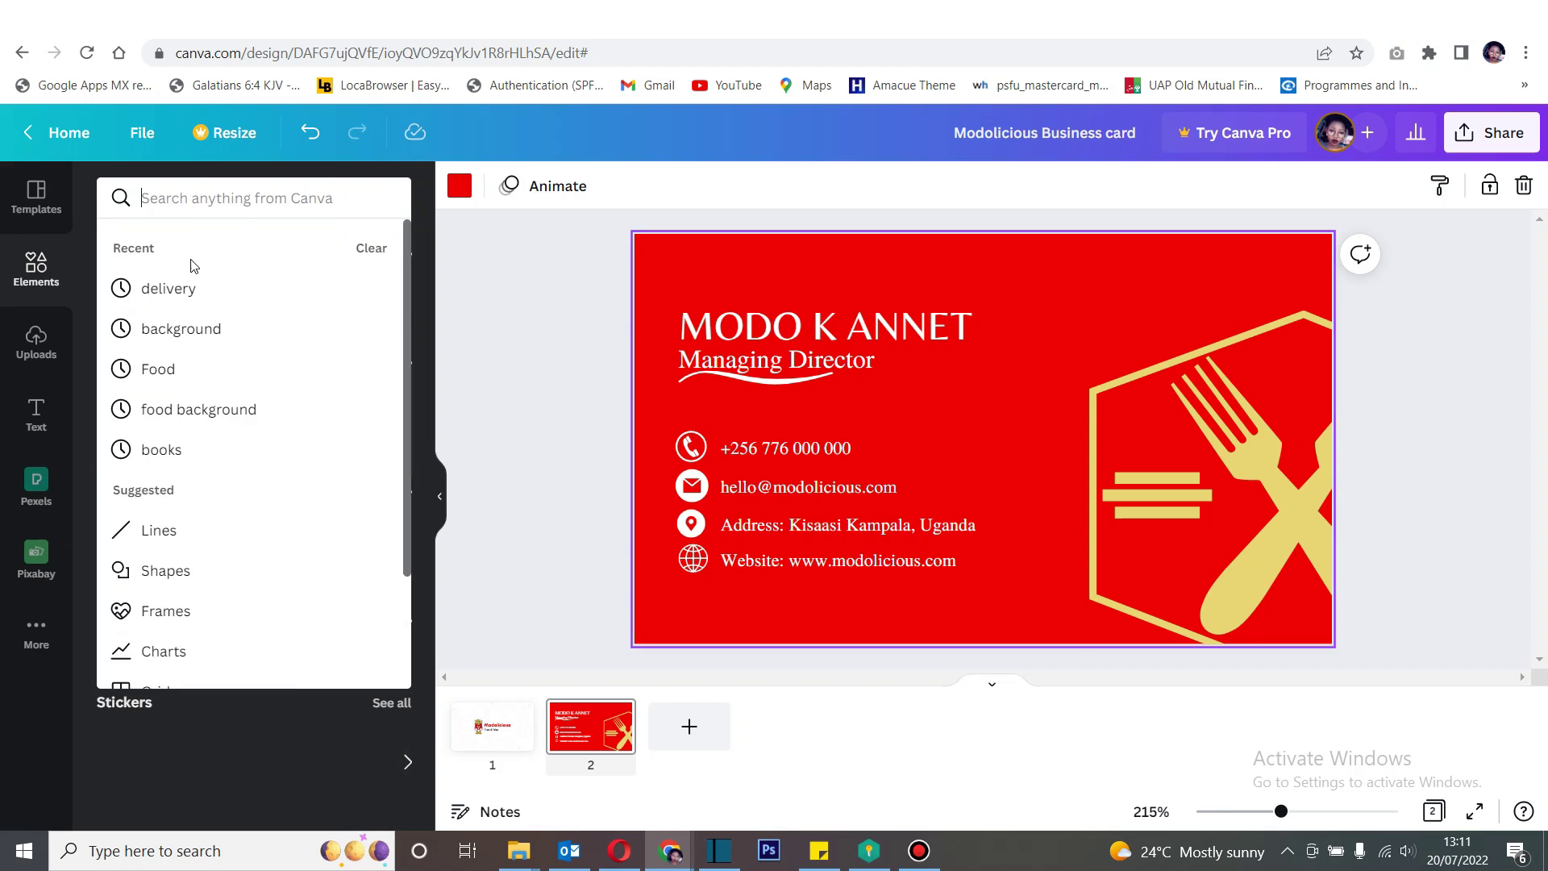
text(de)
click(197, 287)
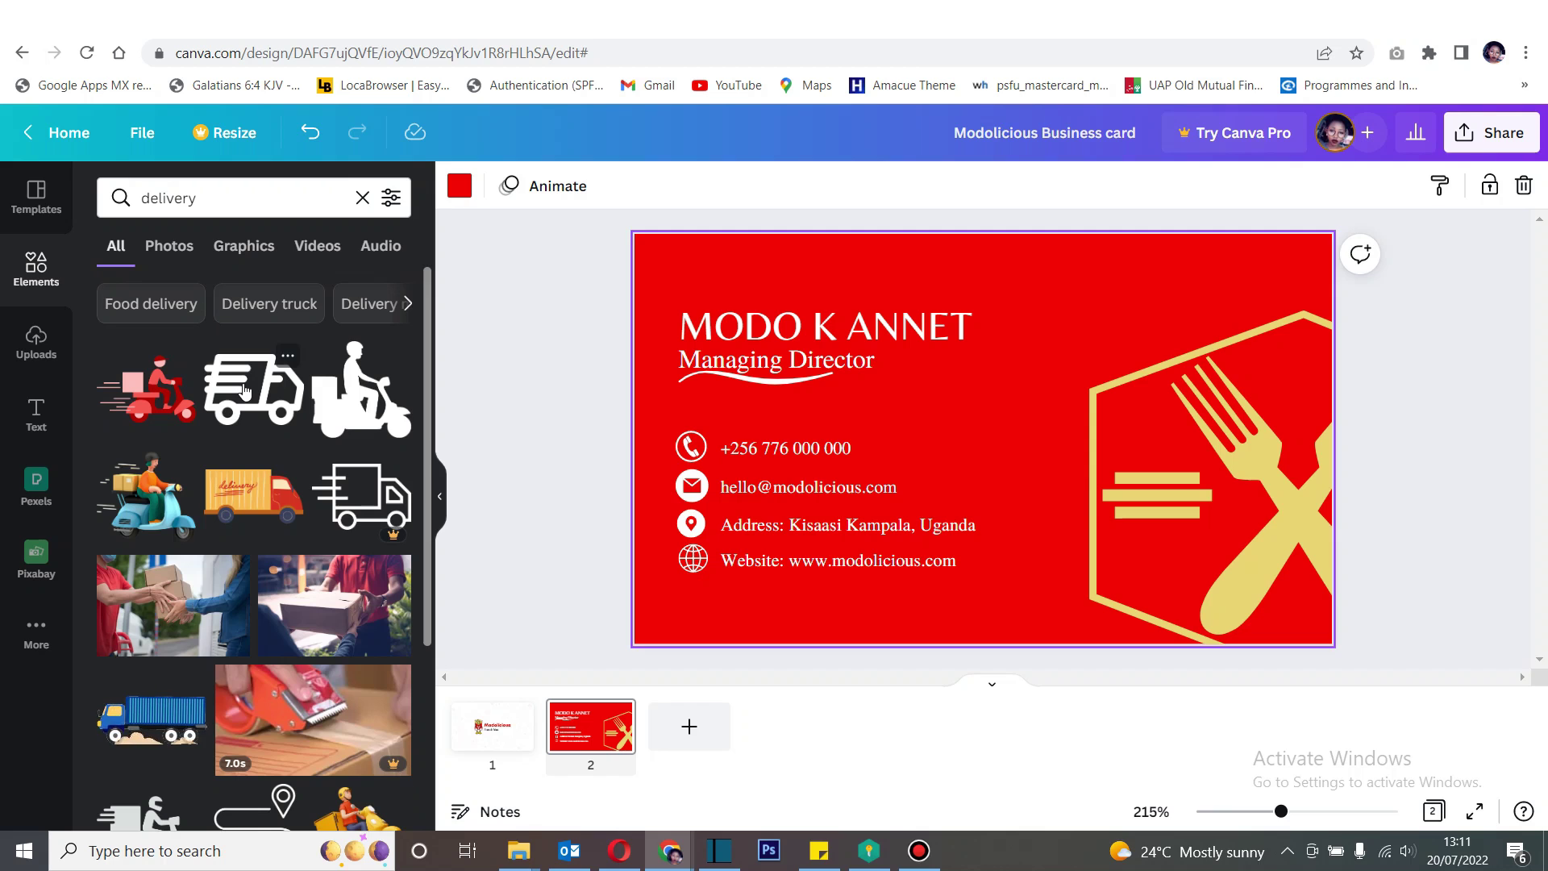
click(245, 390)
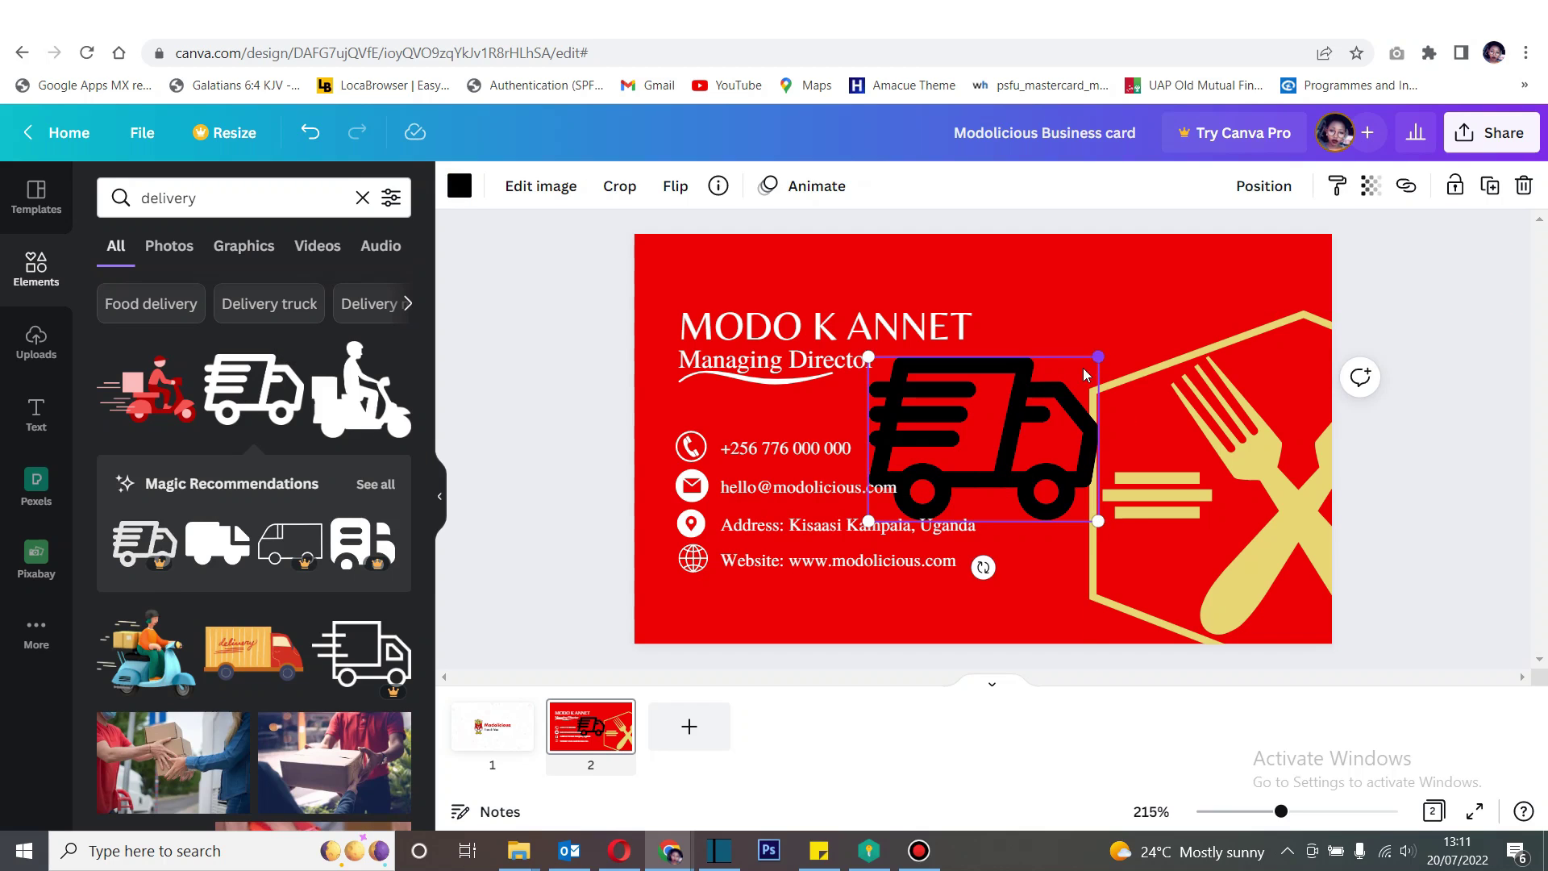
drag(1083, 369, 709, 604)
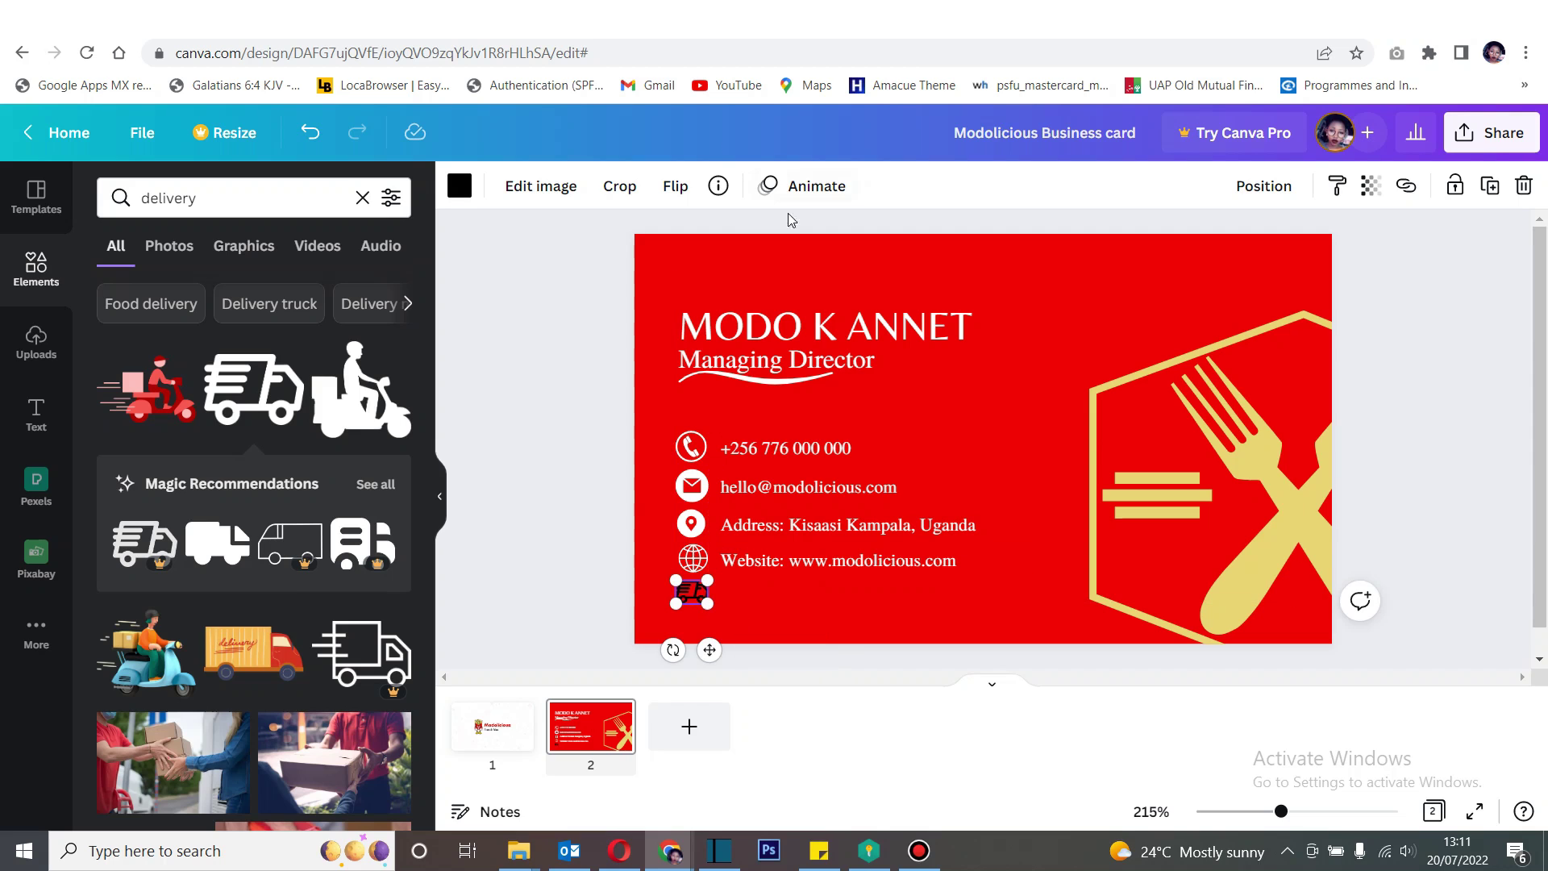
Step: Recolour the truck icon white
click(460, 185)
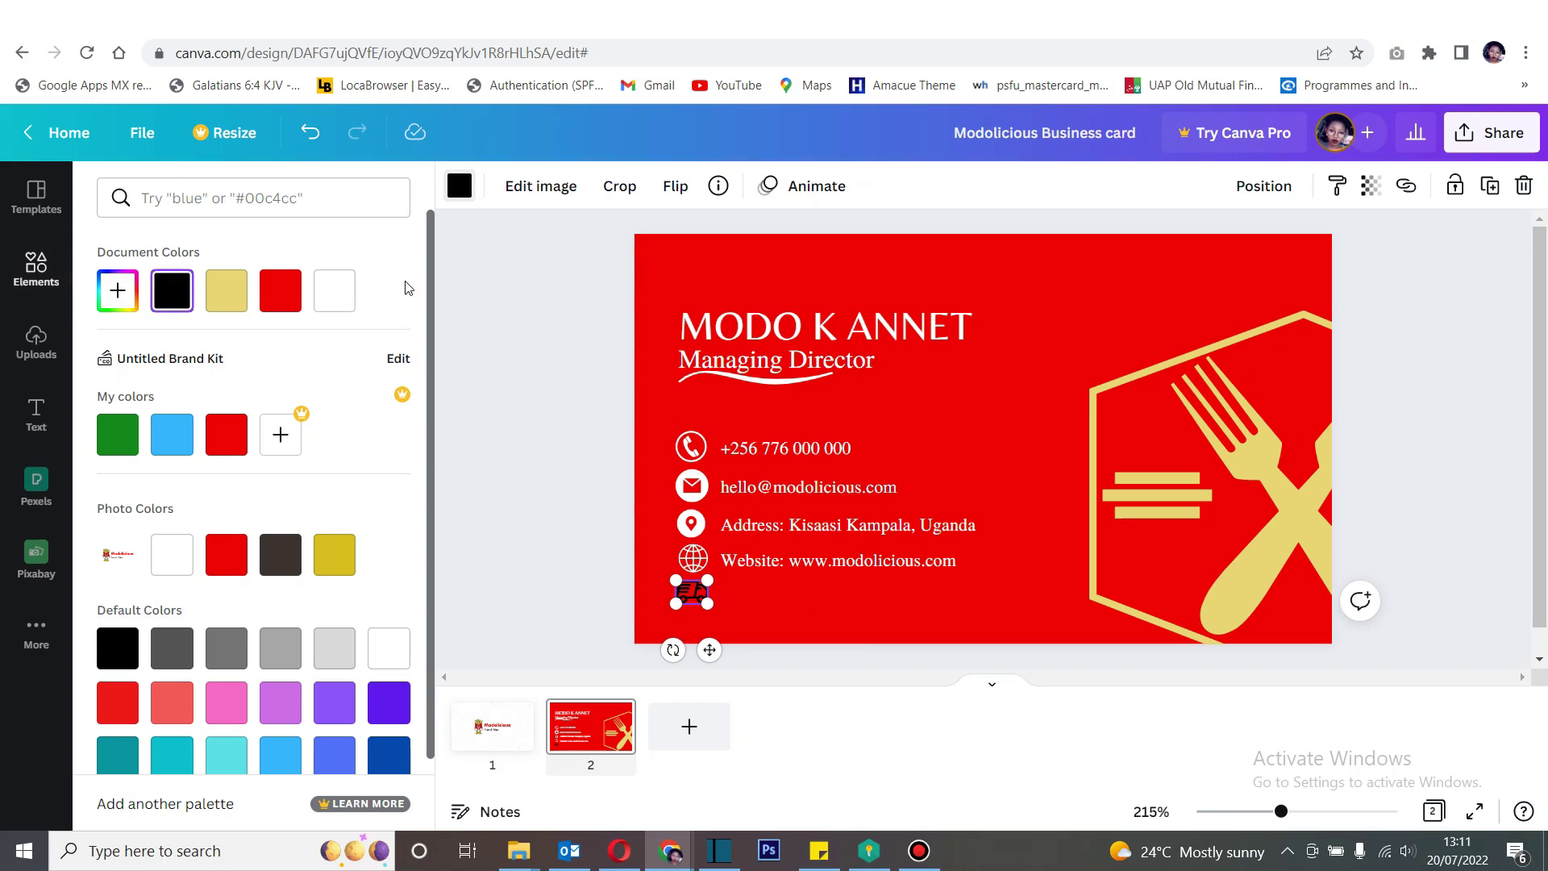
click(333, 290)
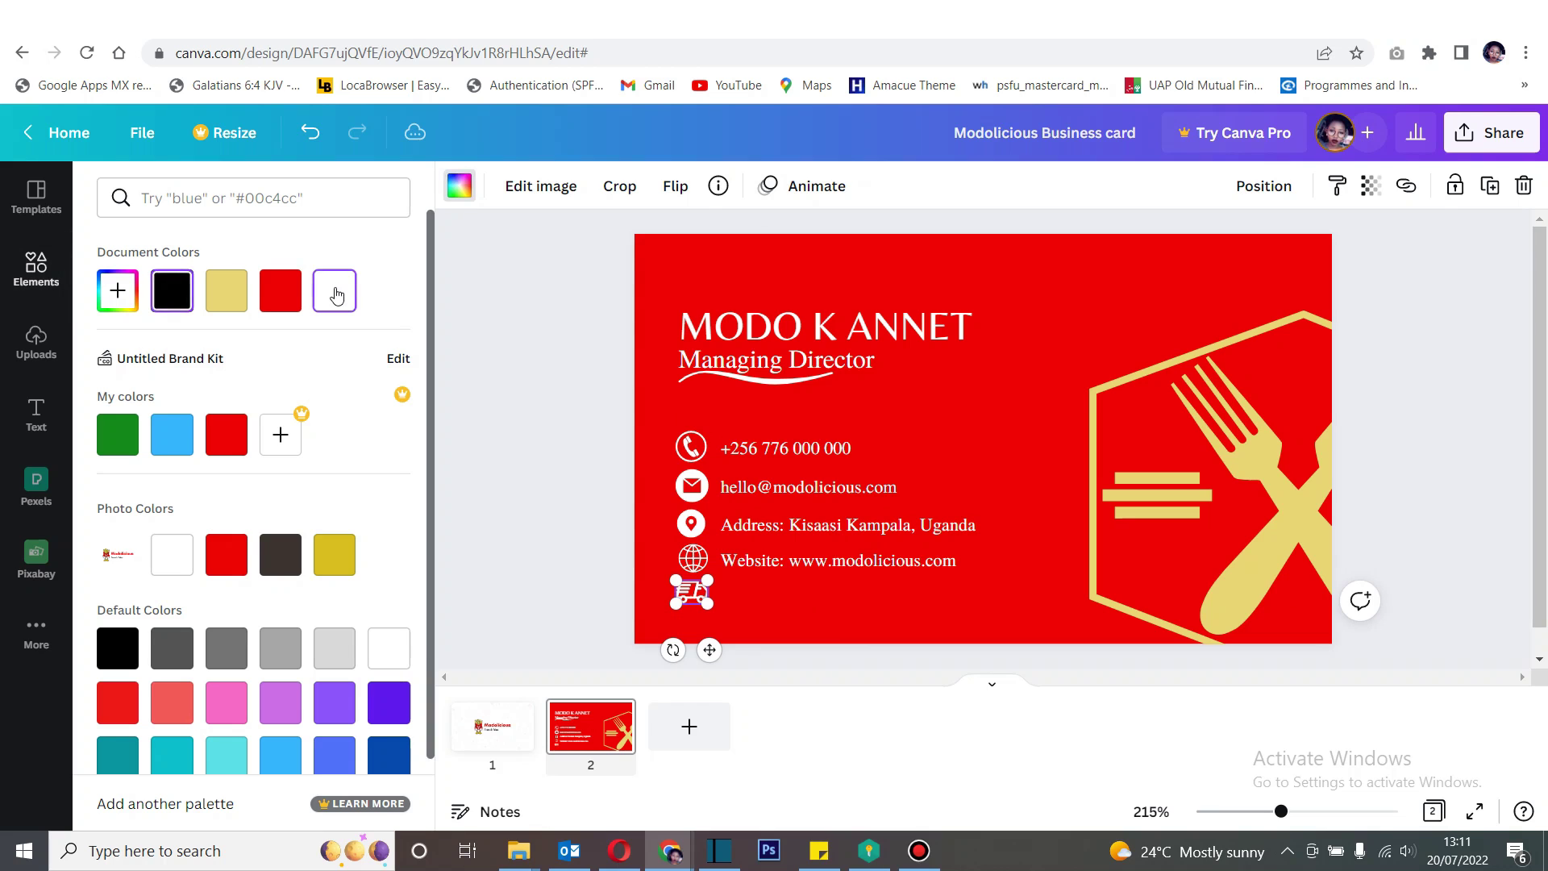
click(843, 609)
click(844, 609)
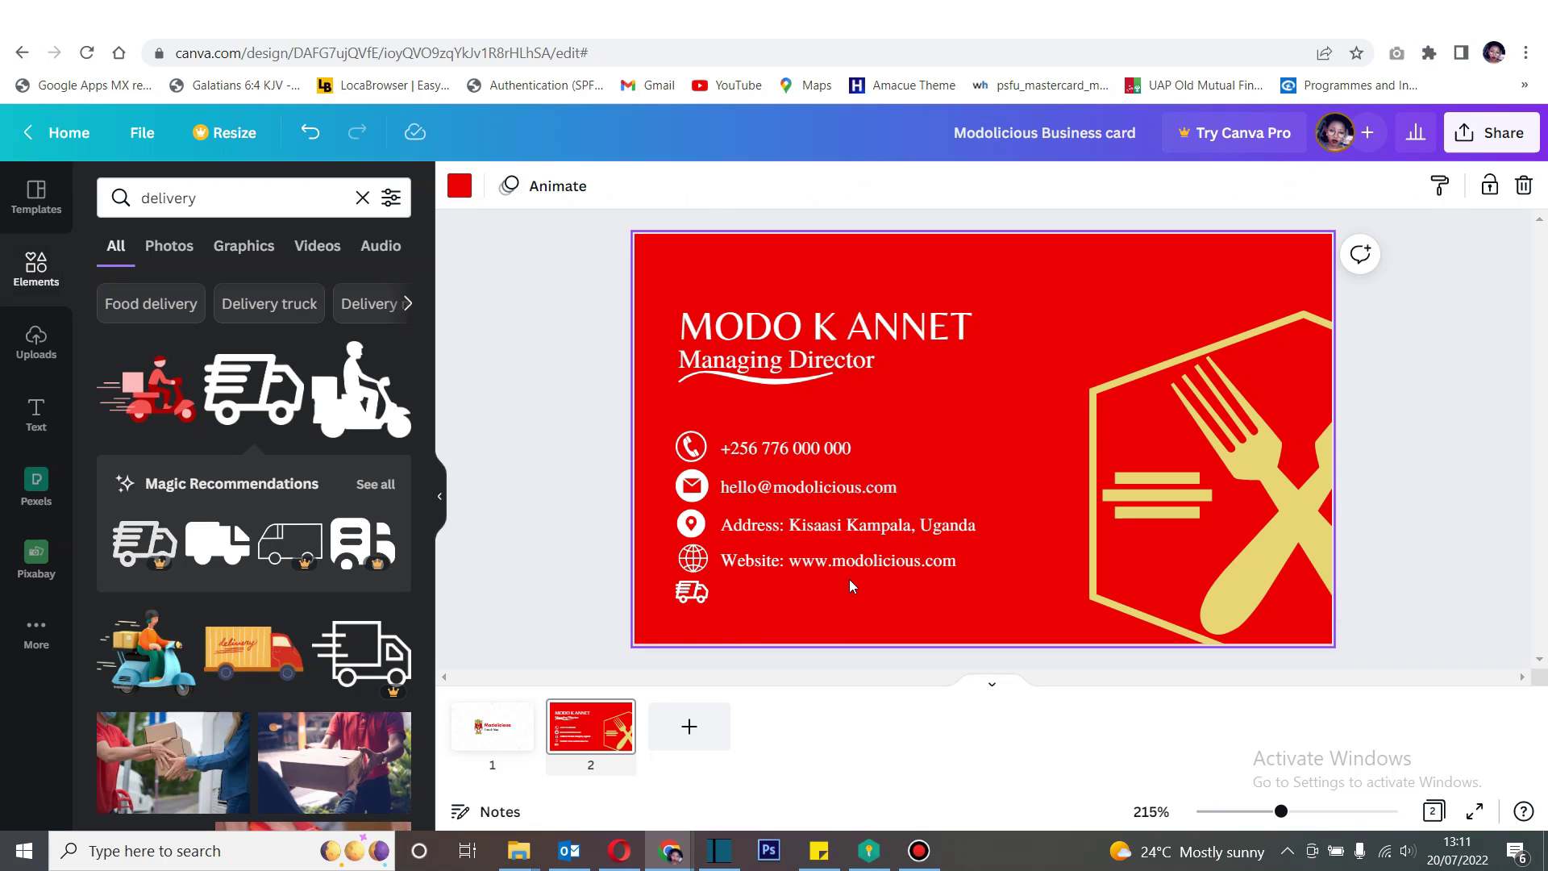
click(844, 448)
Step: Copy and paste the phone-number line, placing the duplicate beside the truck icon
right_click(844, 450)
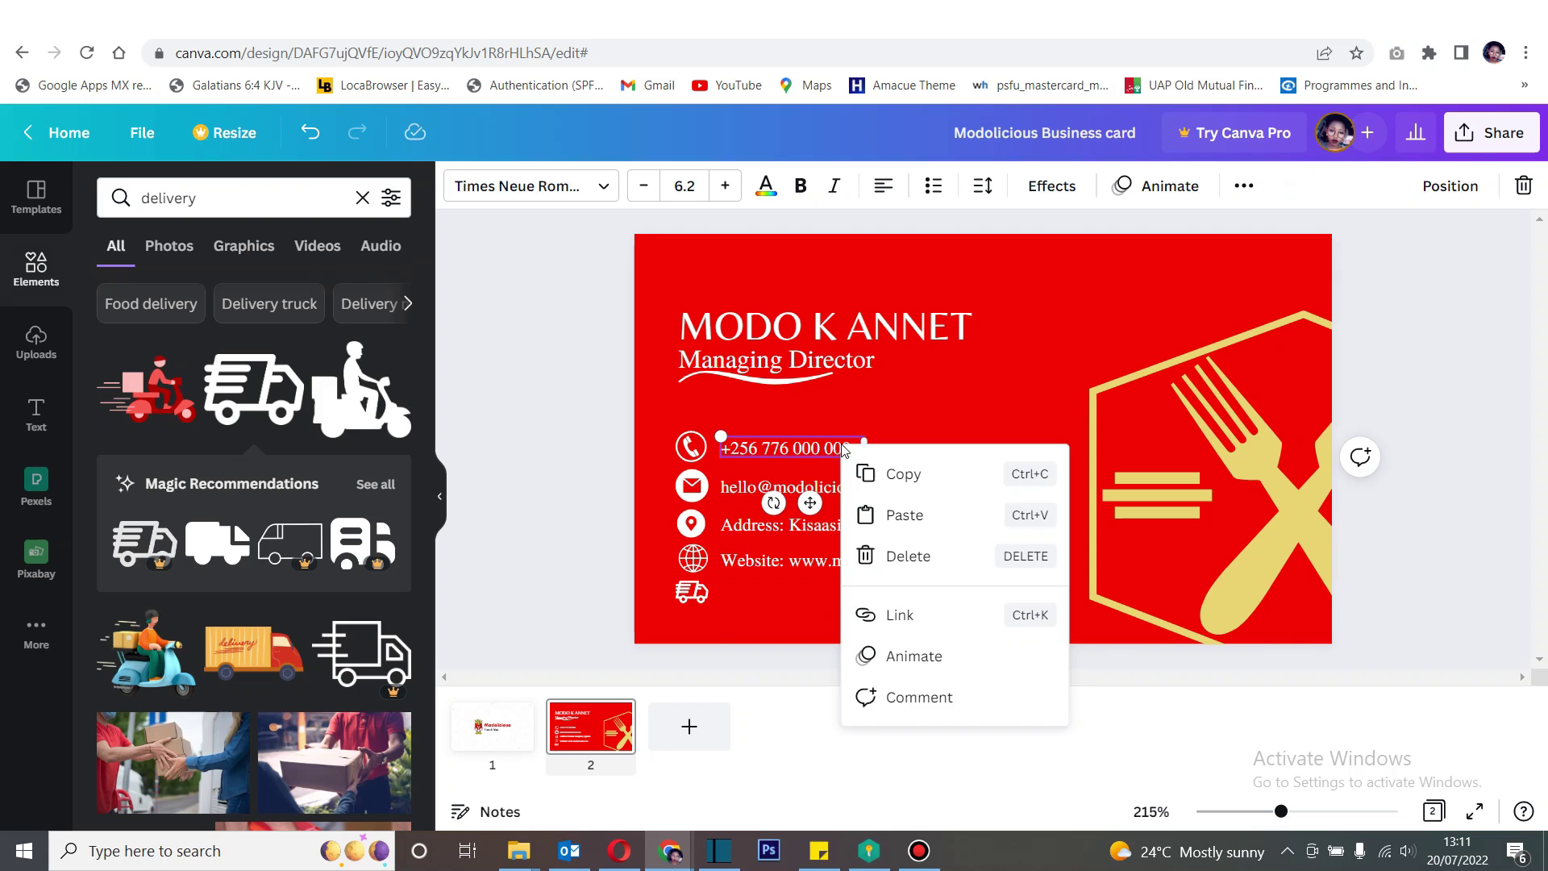
click(901, 475)
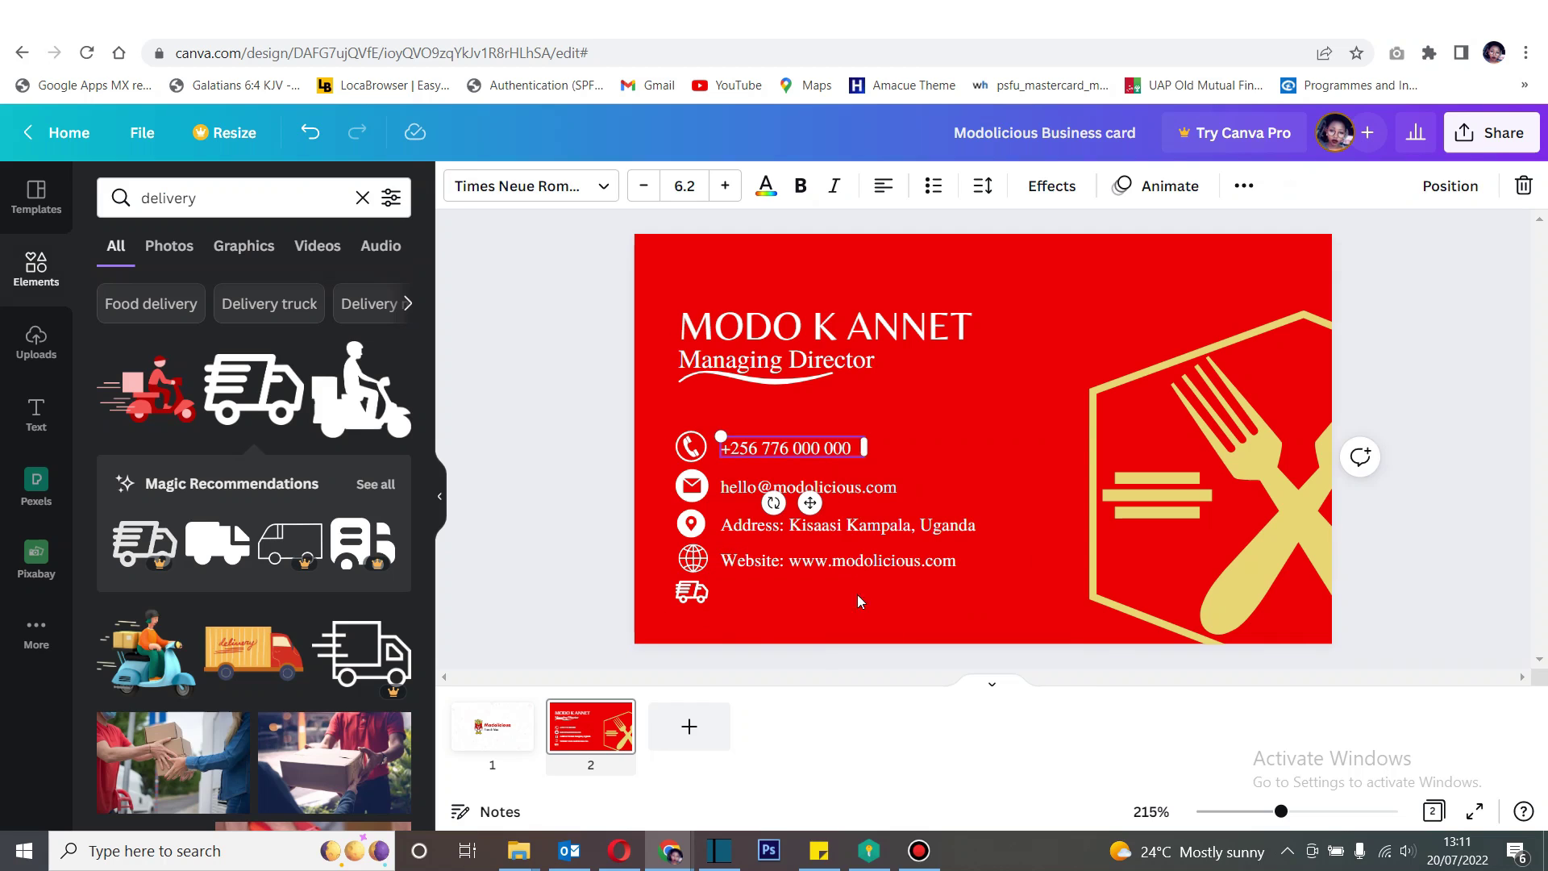
key(ctrl+v)
drag(810, 502, 810, 646)
click(937, 625)
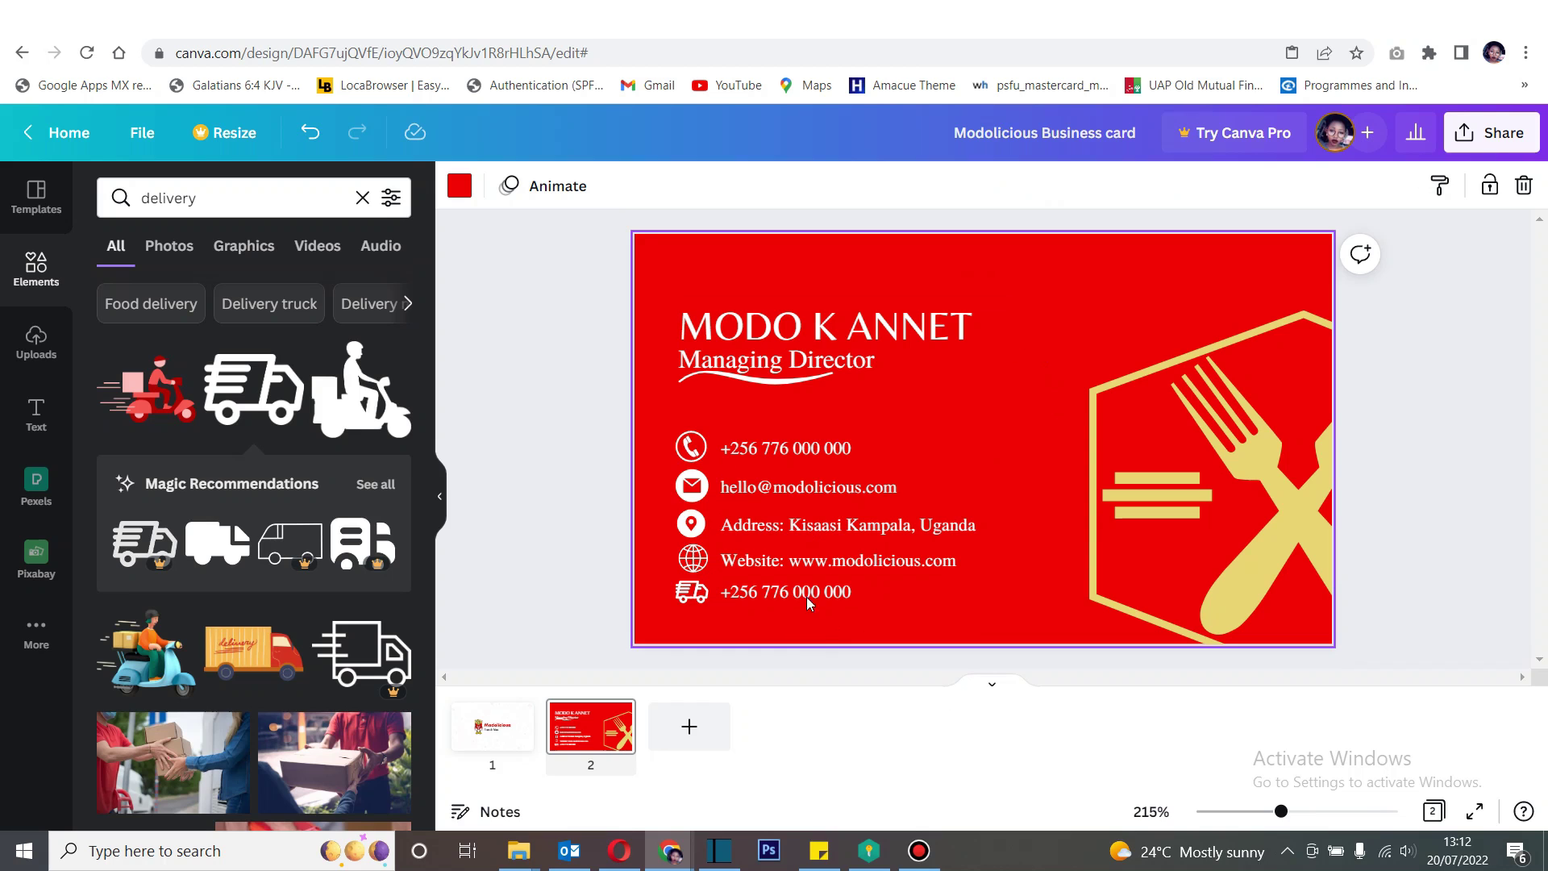
Step: Select all contact rows, including the truck row, and nudge them up together
click(702, 443)
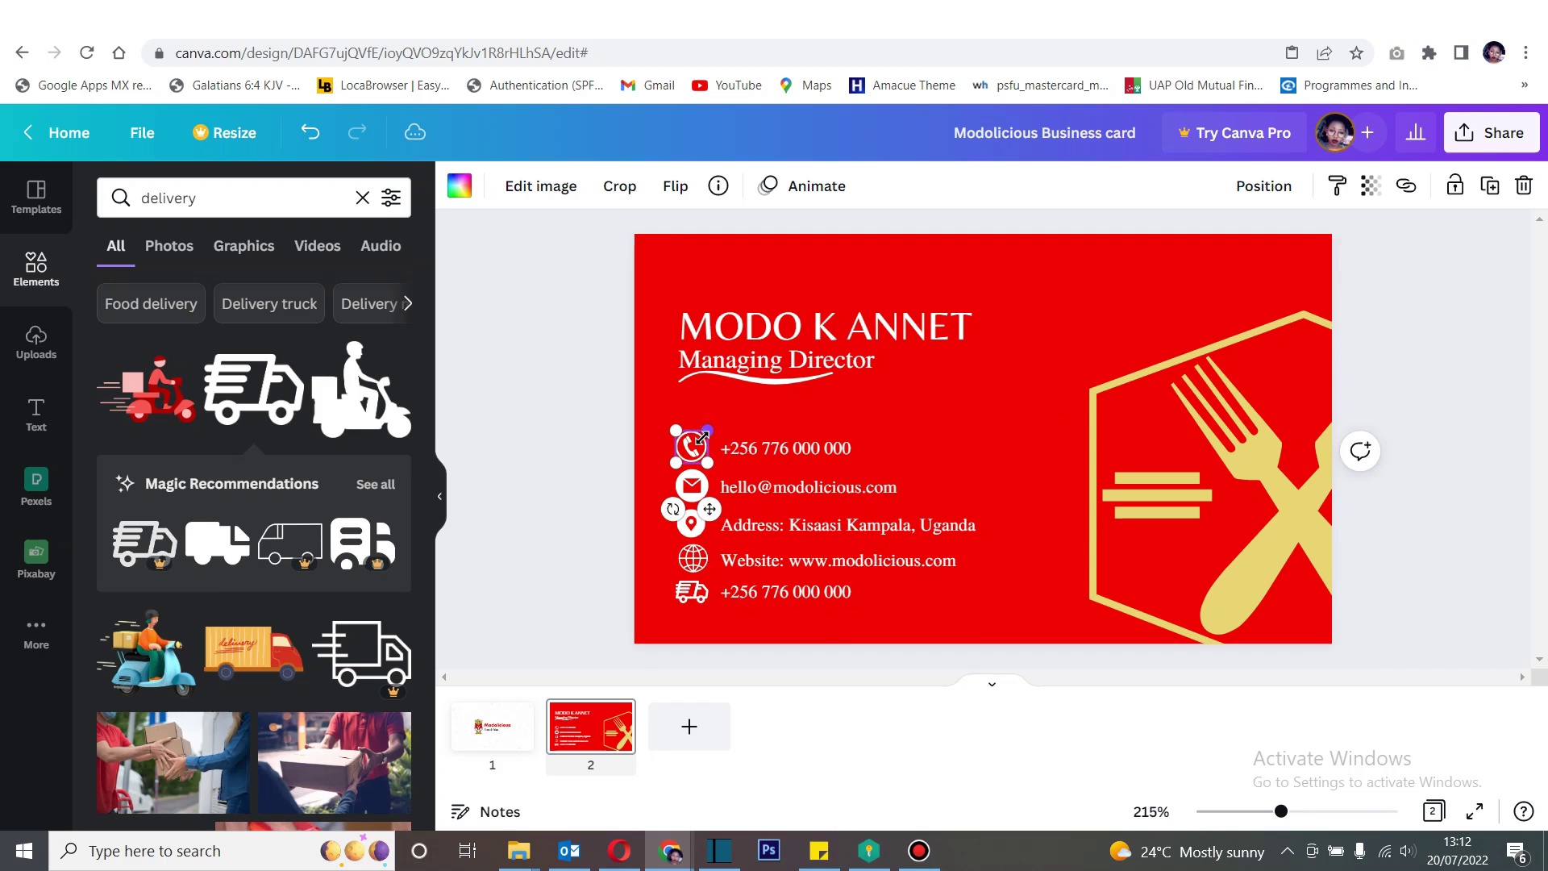
shift+click(794, 452)
shift+click(766, 487)
shift+click(734, 524)
shift+click(704, 566)
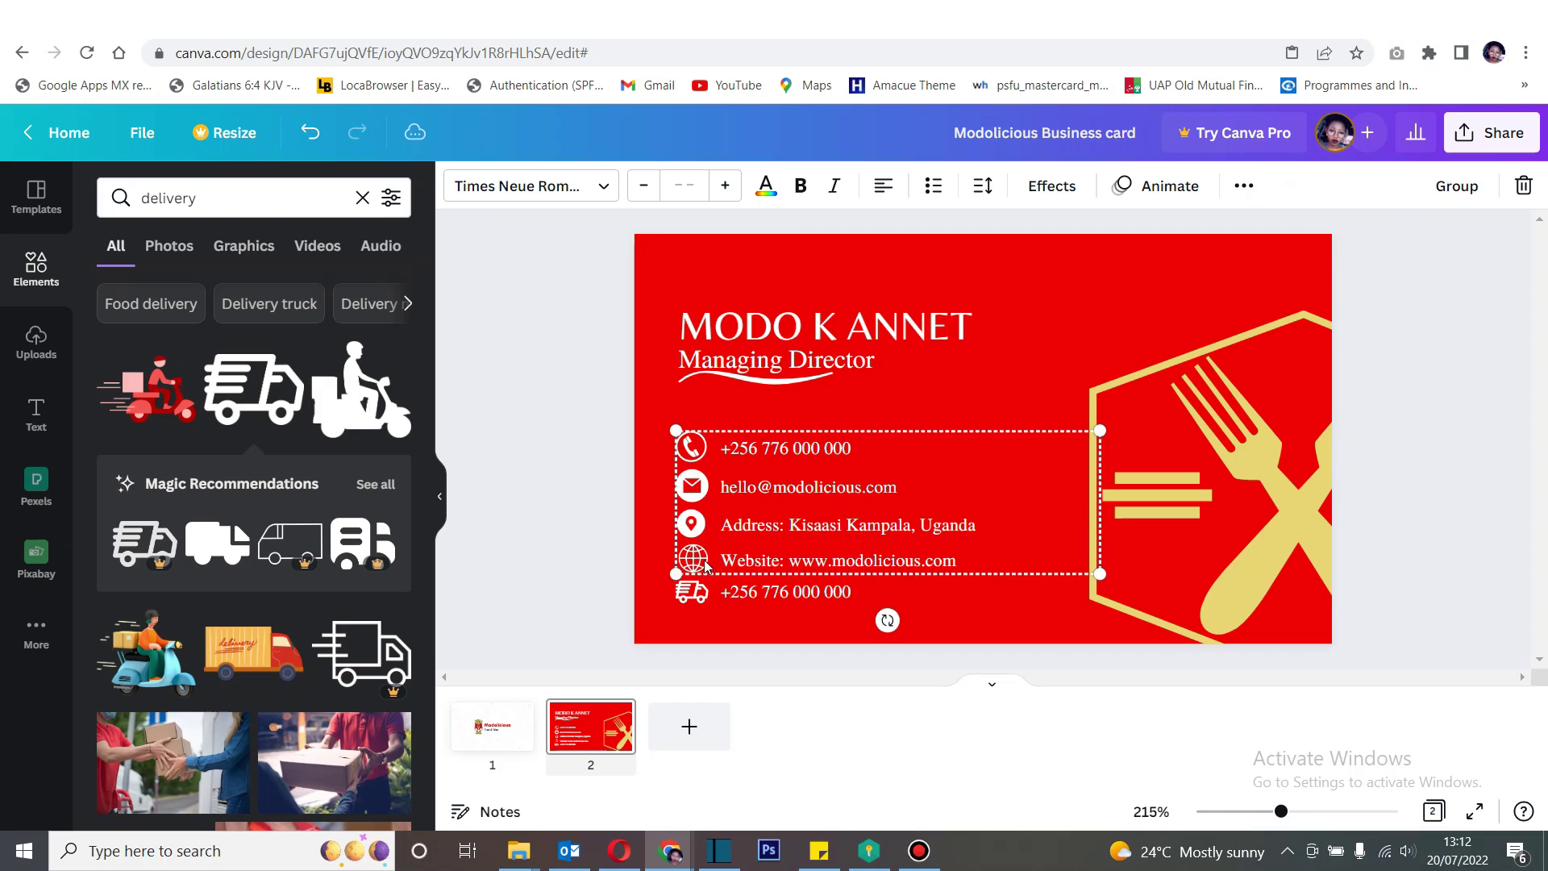
shift+click(691, 591)
shift+click(758, 592)
key(Up)
key(Up)
key(Up)
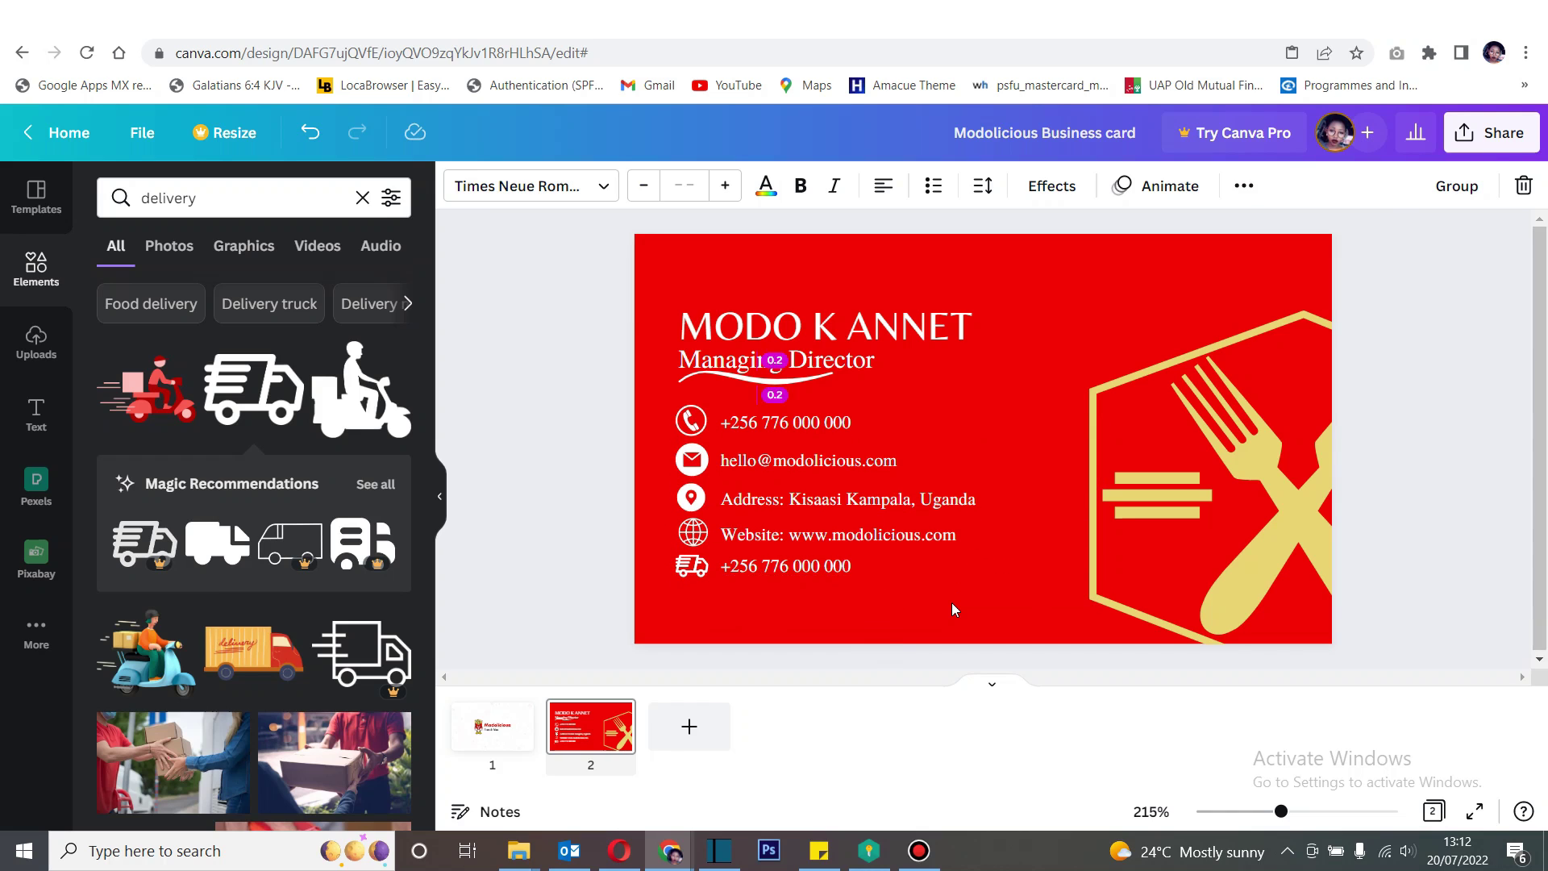
click(955, 603)
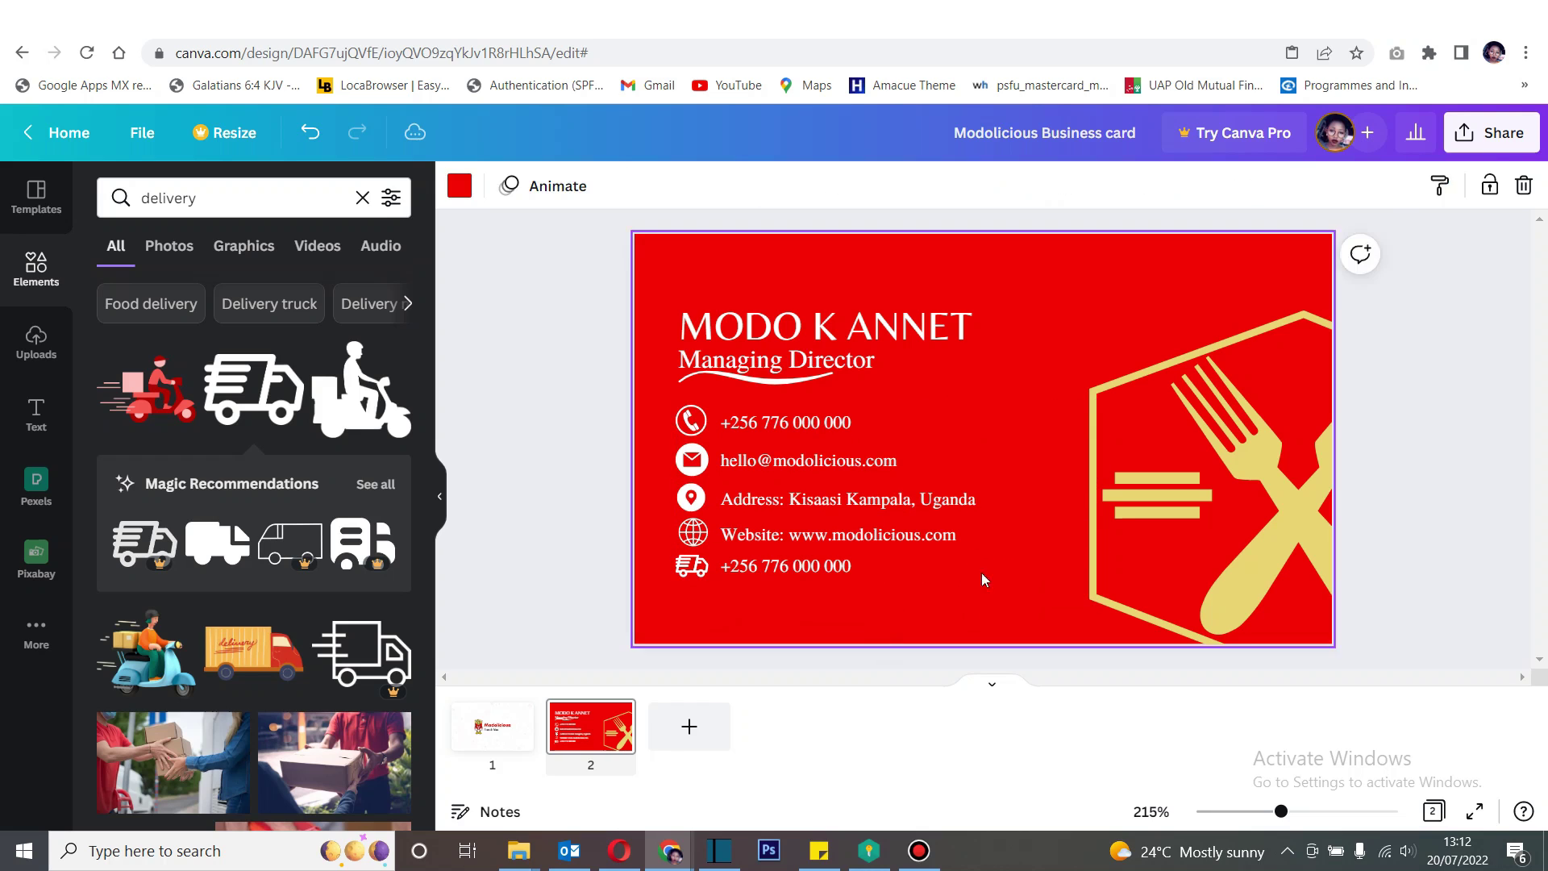
Step: Nudge the name and 'Managing Director' title higher on the card
click(863, 330)
shift+click(852, 369)
key(Up)
key(Up)
key(Up)
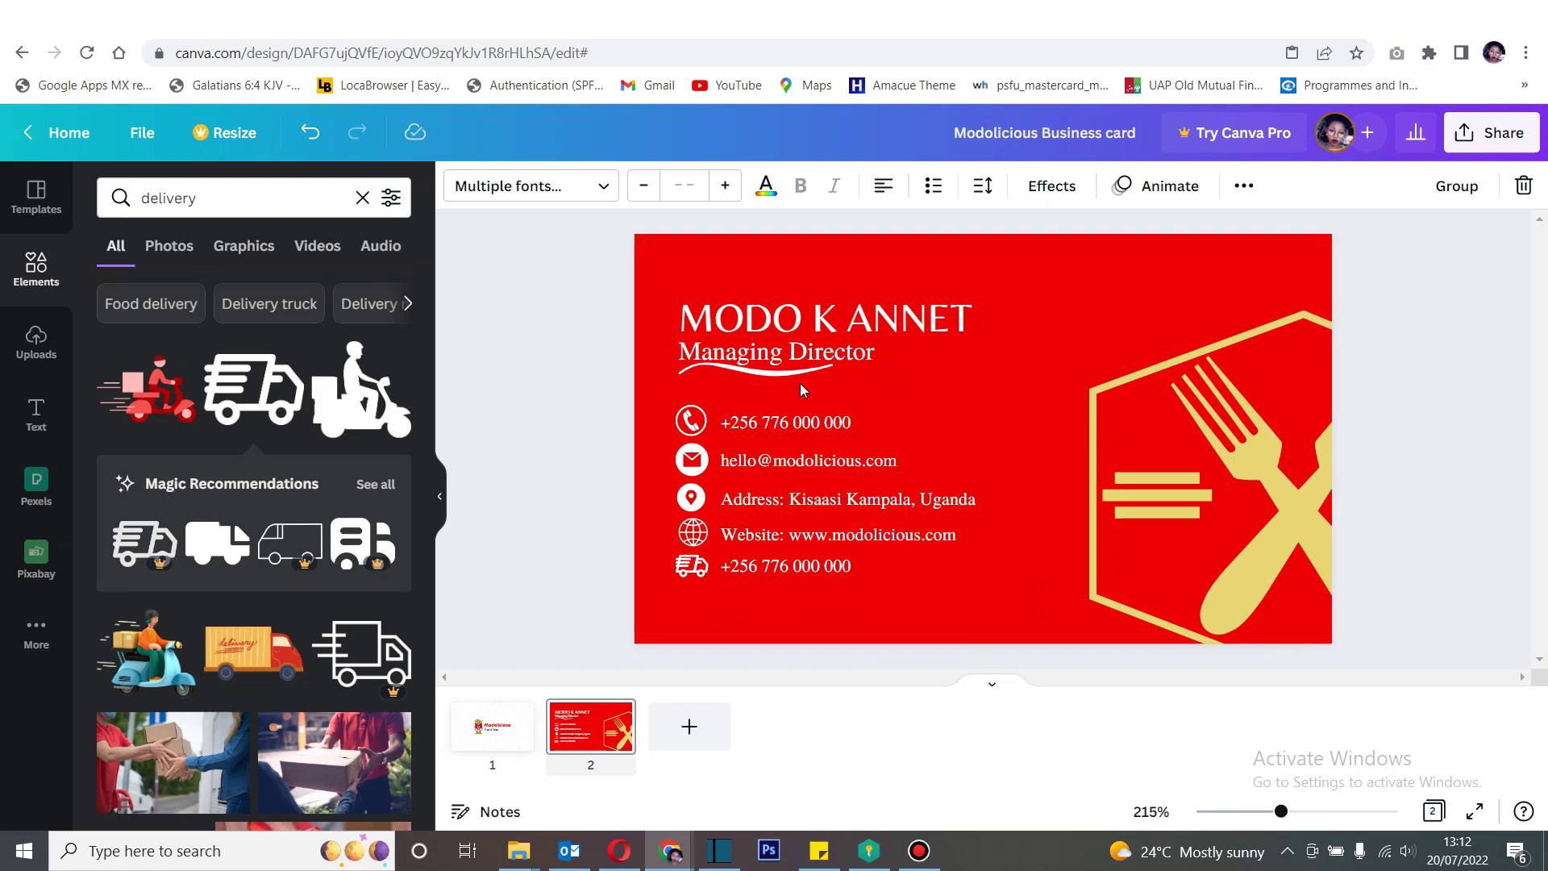
click(797, 357)
click(796, 358)
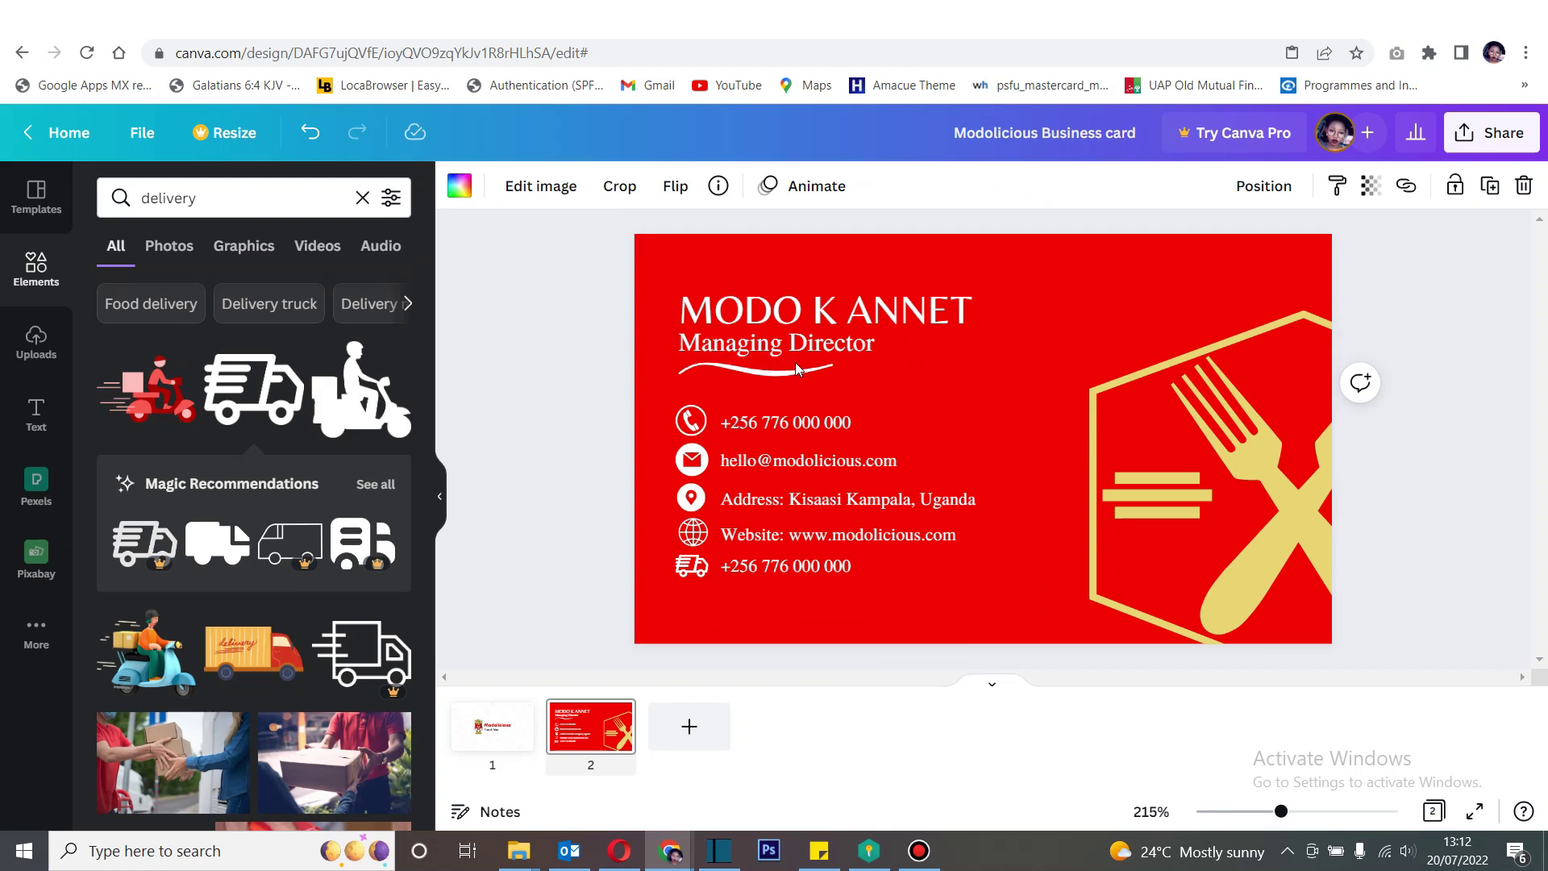
click(911, 381)
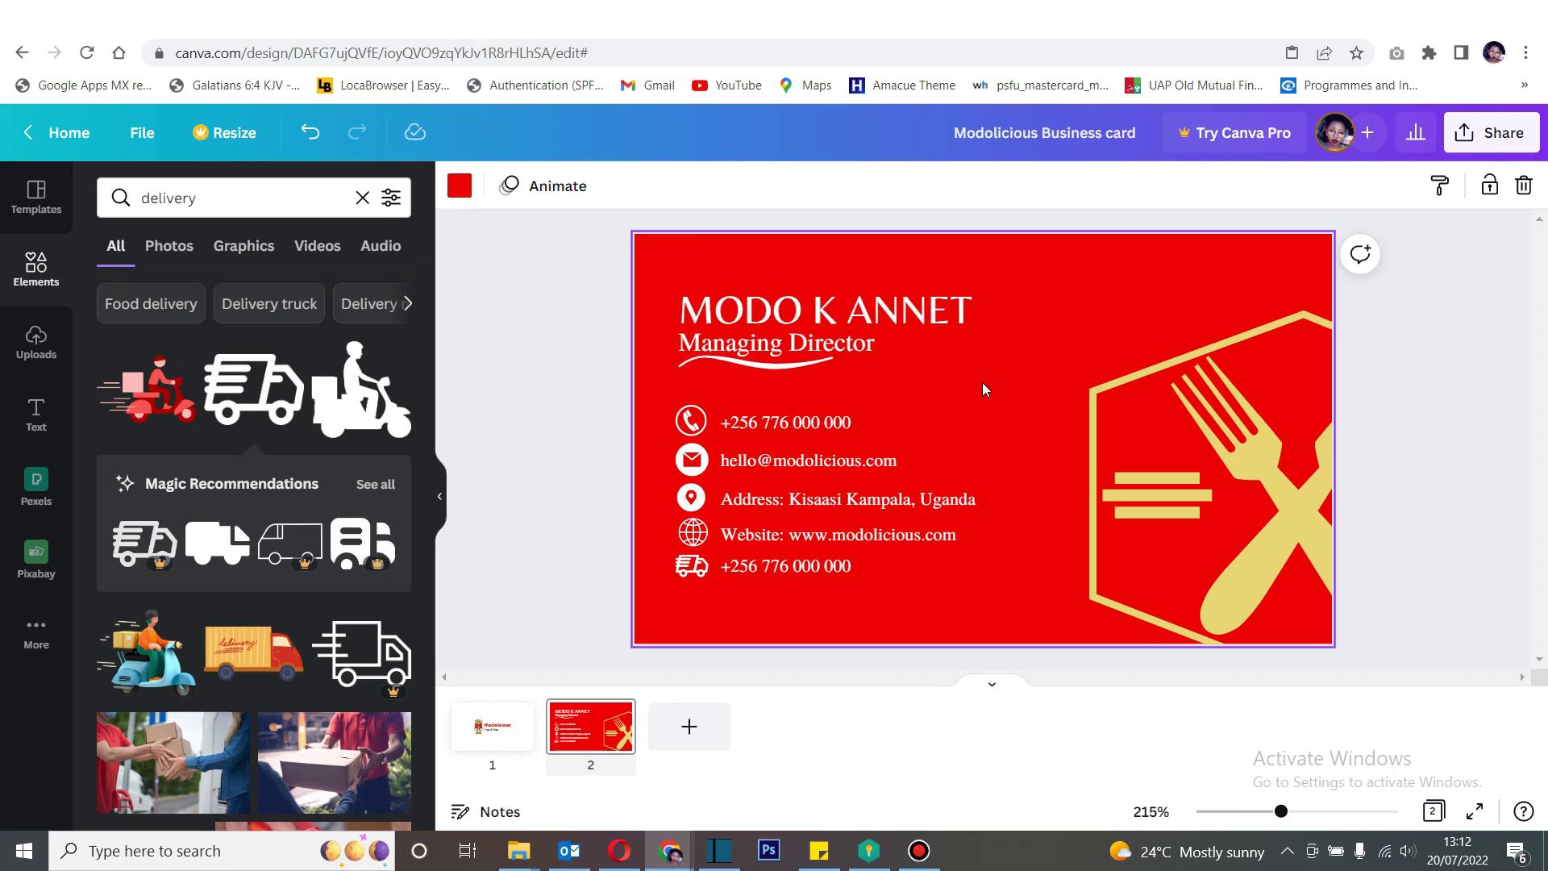
Step: Recolour the fork-and-knife hexagon white and set its transparency to about 50
click(1169, 434)
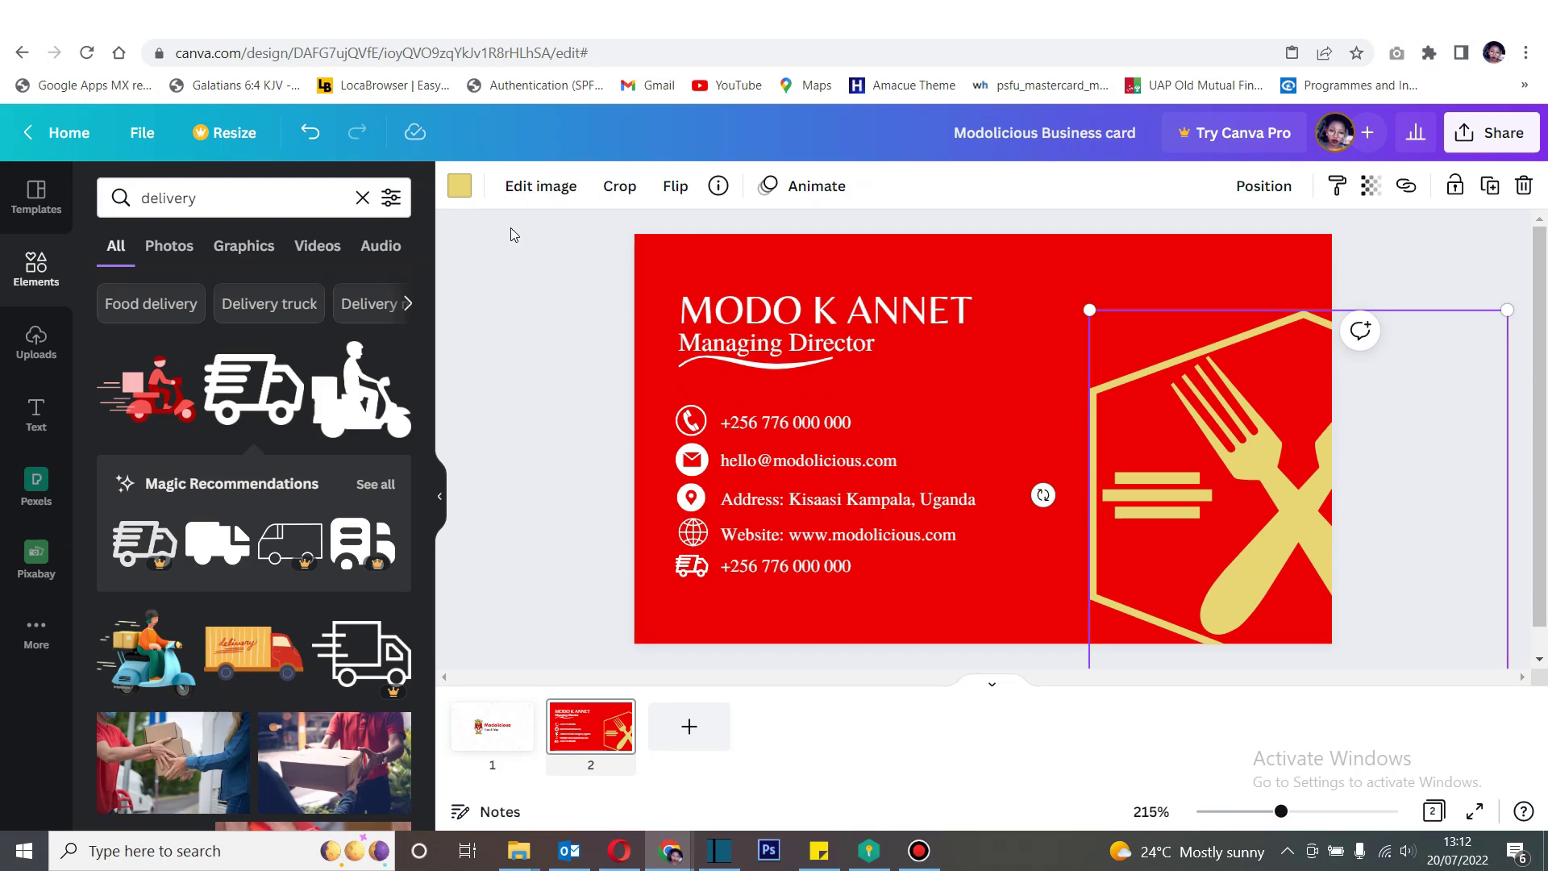
click(459, 185)
click(290, 288)
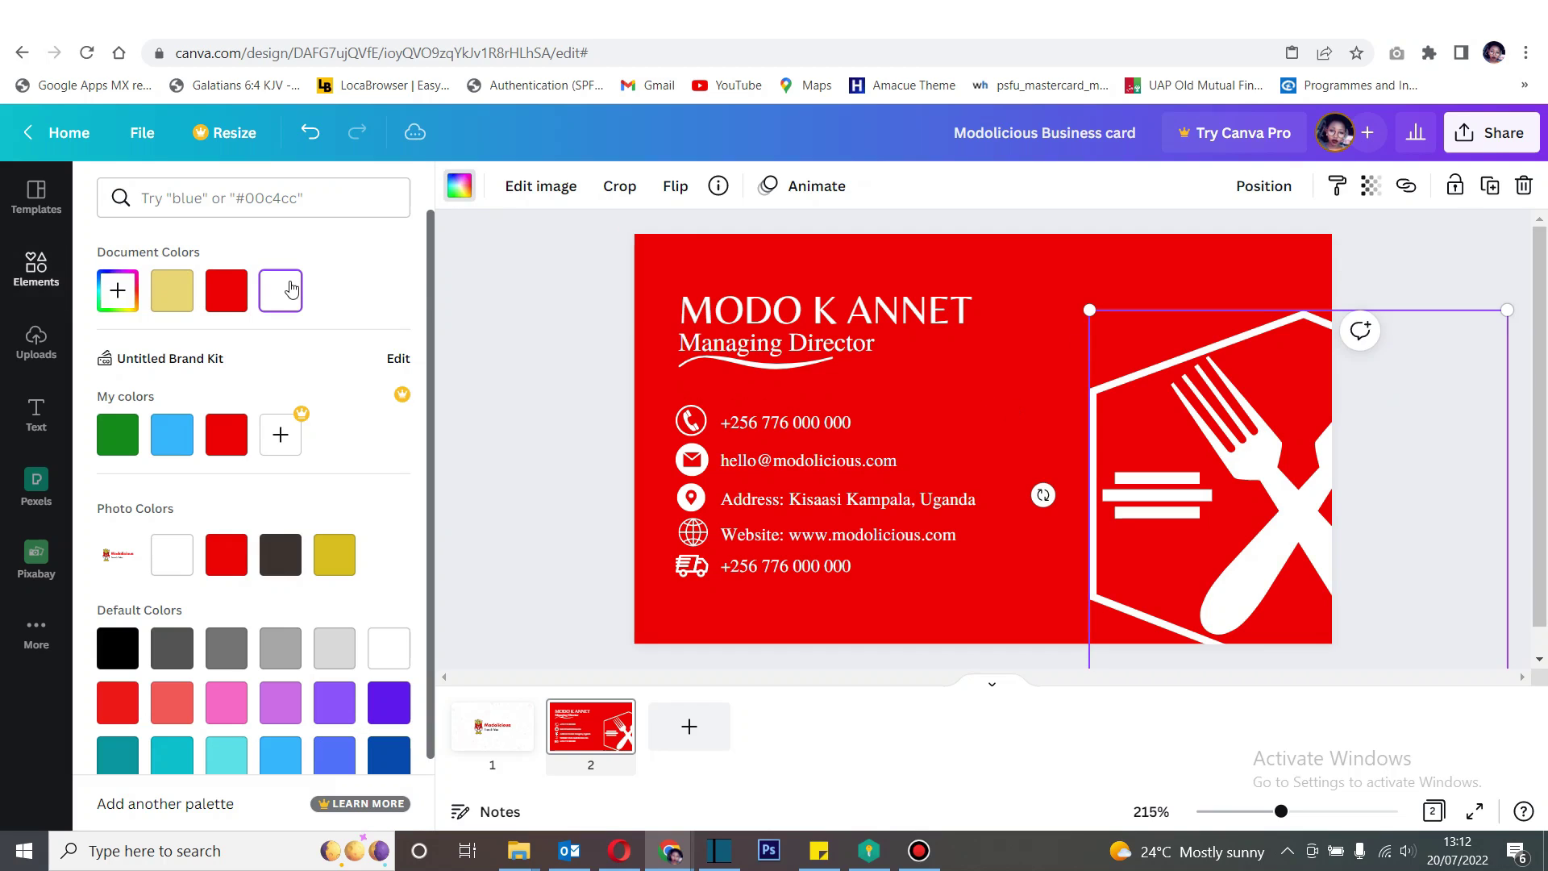
click(1368, 190)
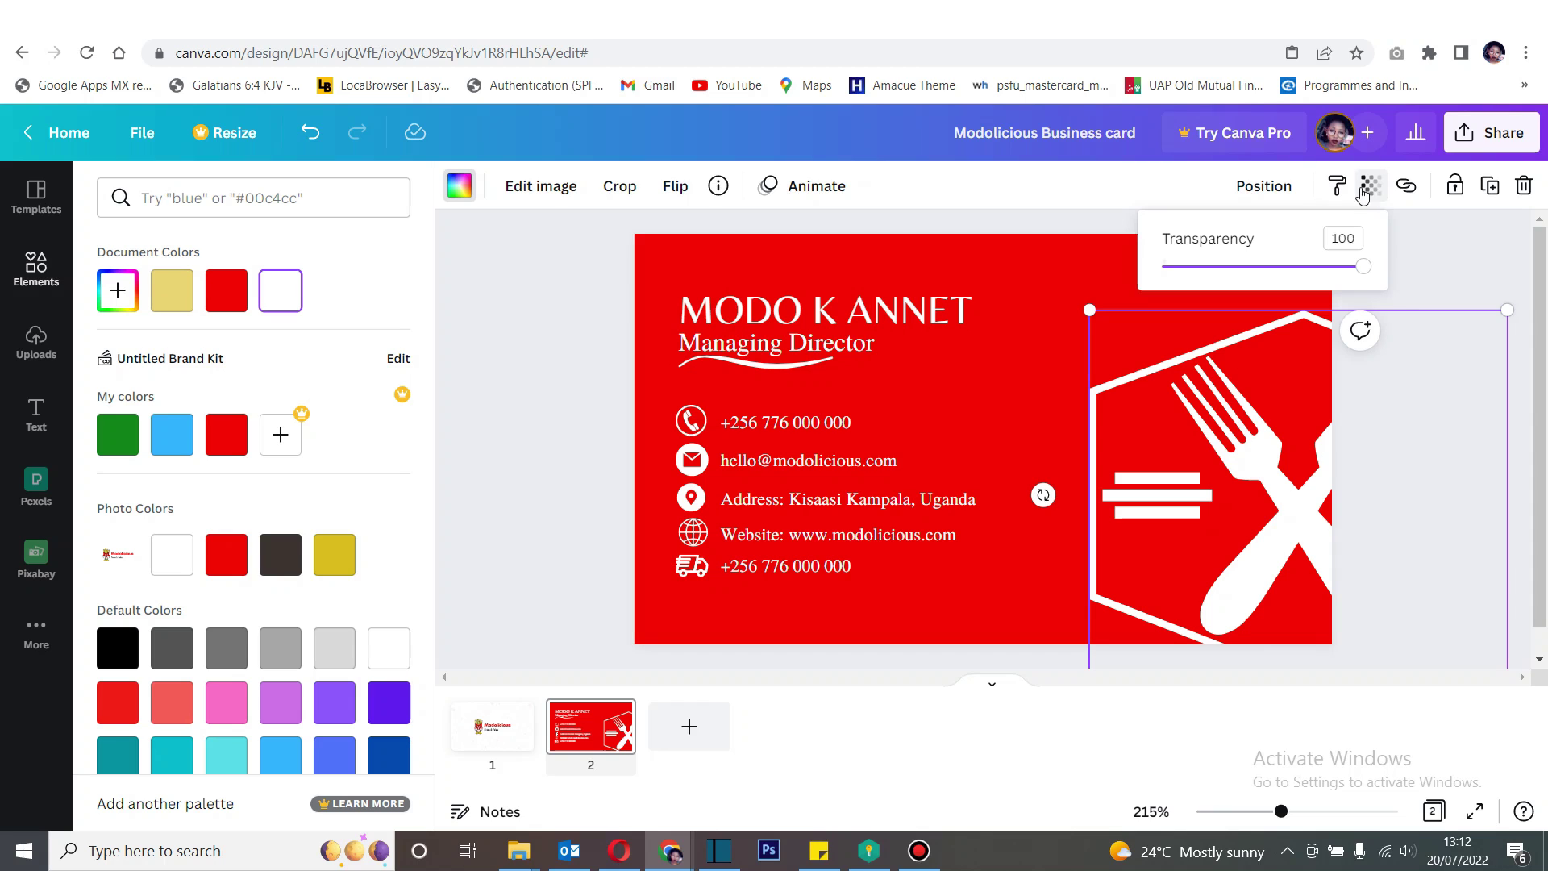
double_click(1336, 238)
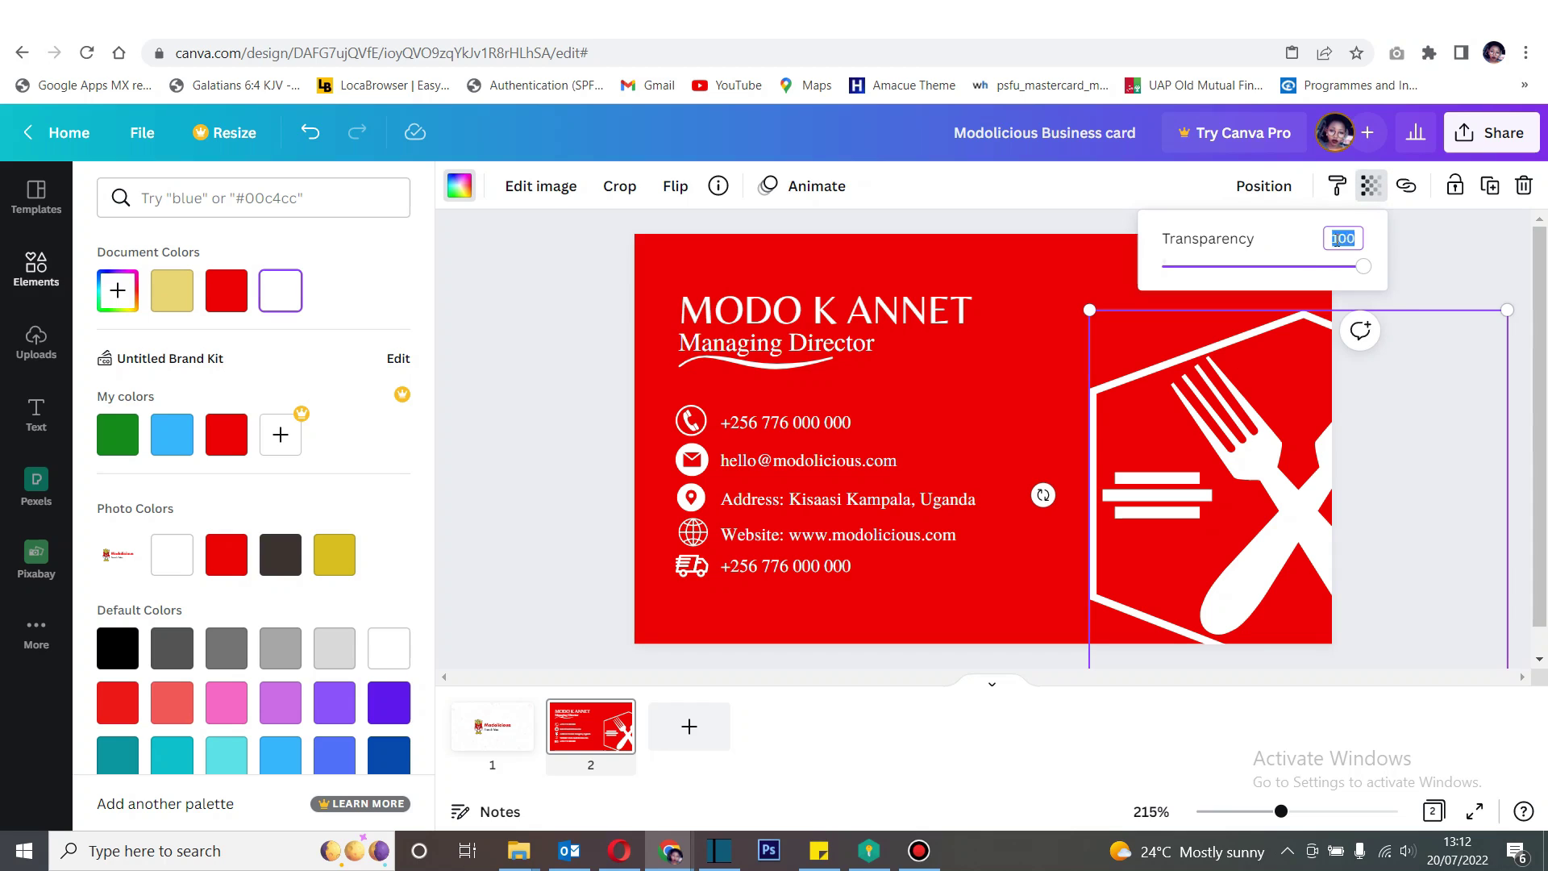
drag(1362, 266, 1263, 262)
click(1019, 339)
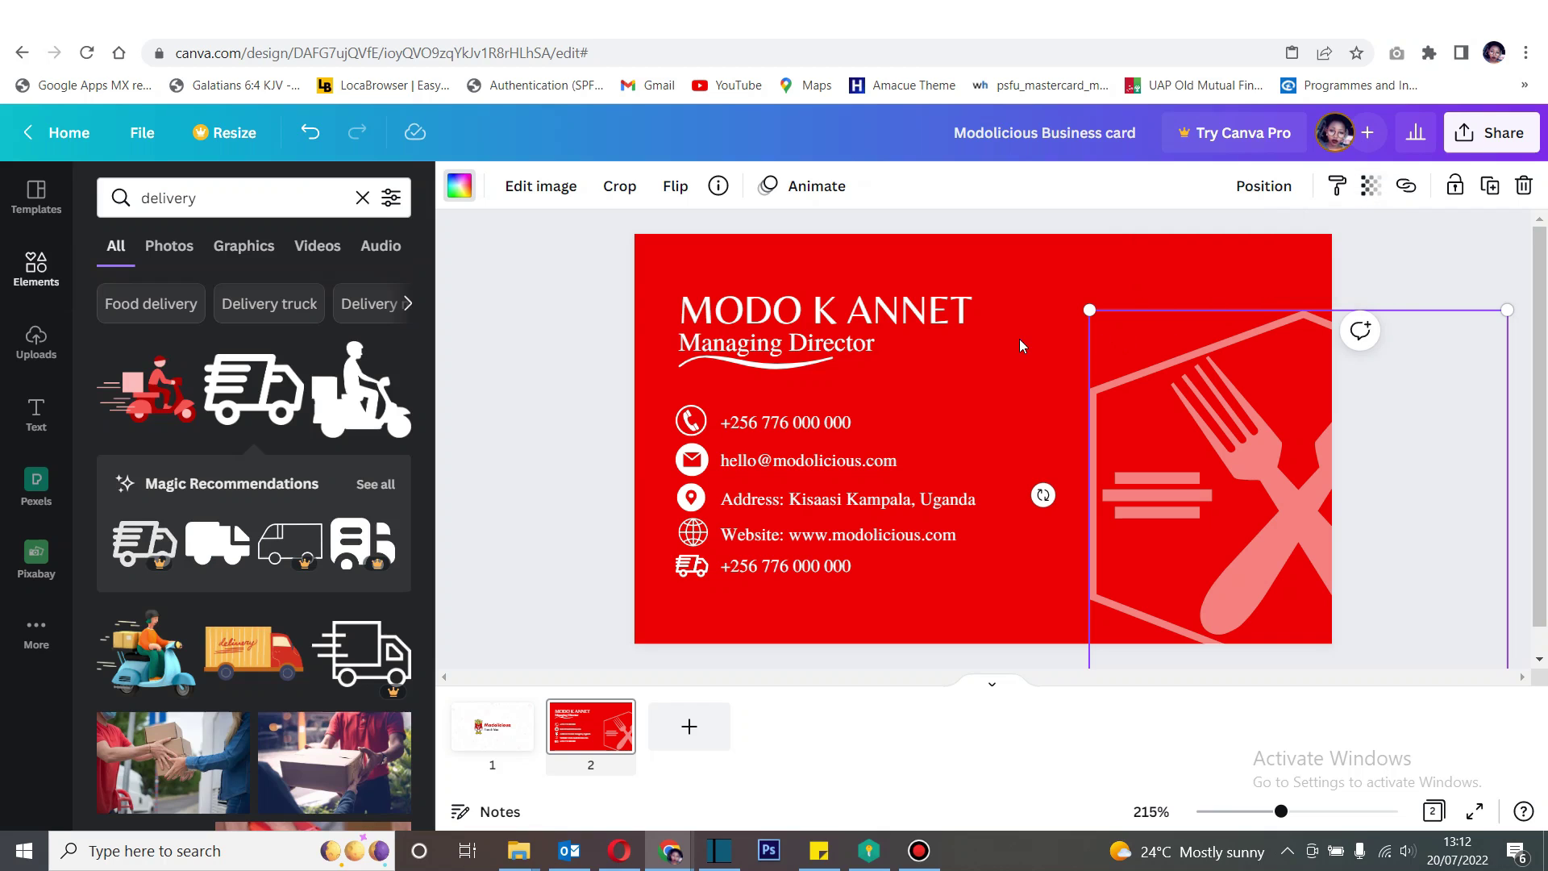
click(1019, 339)
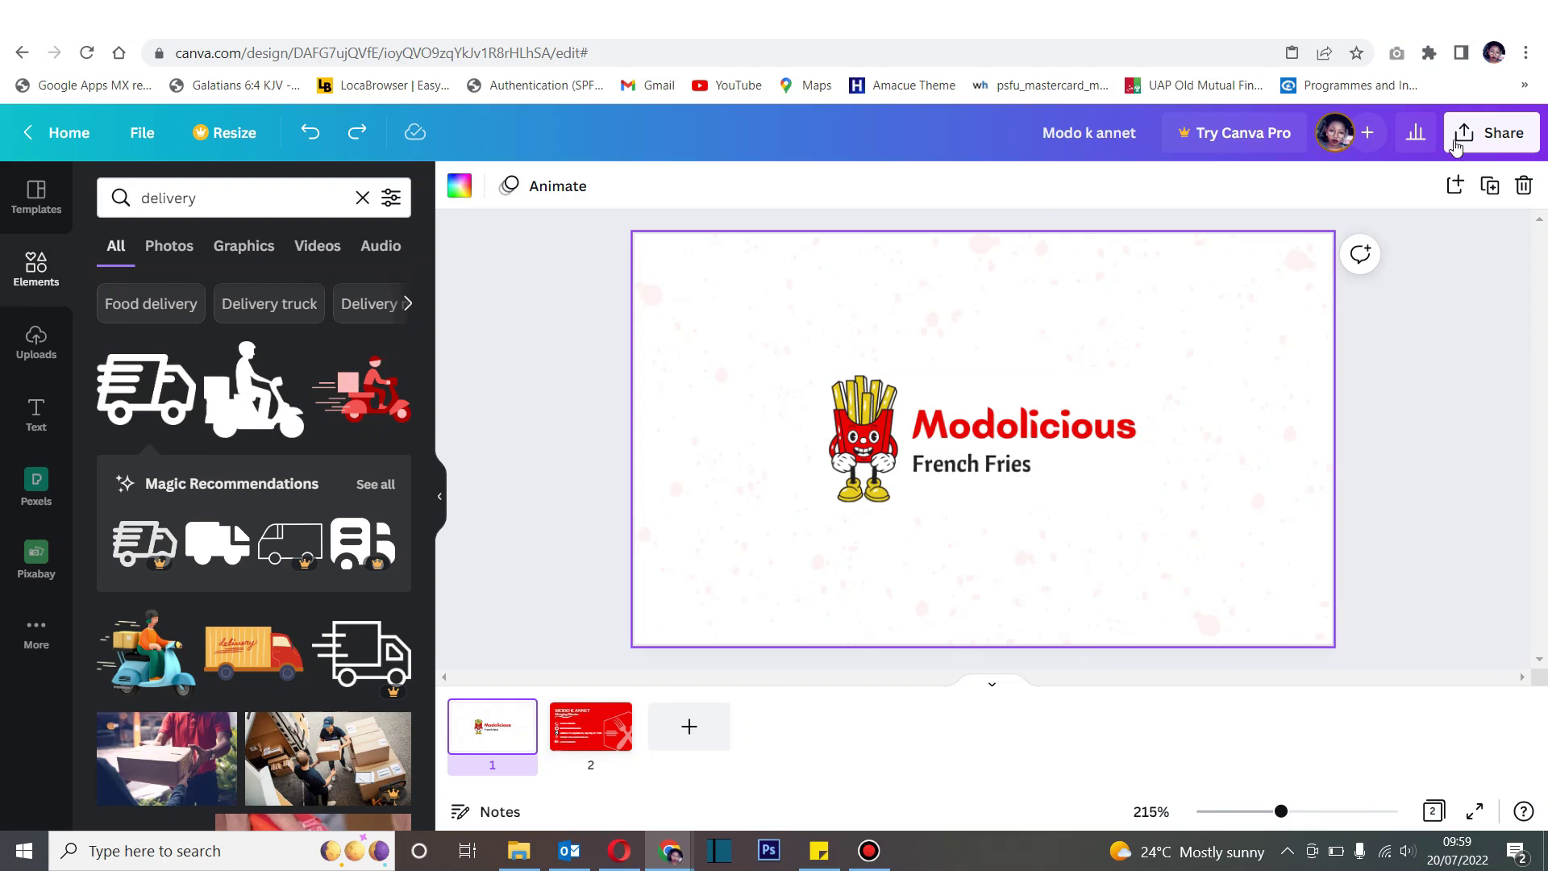
Step: Download all pages of the card as a PDF Print file
click(1458, 142)
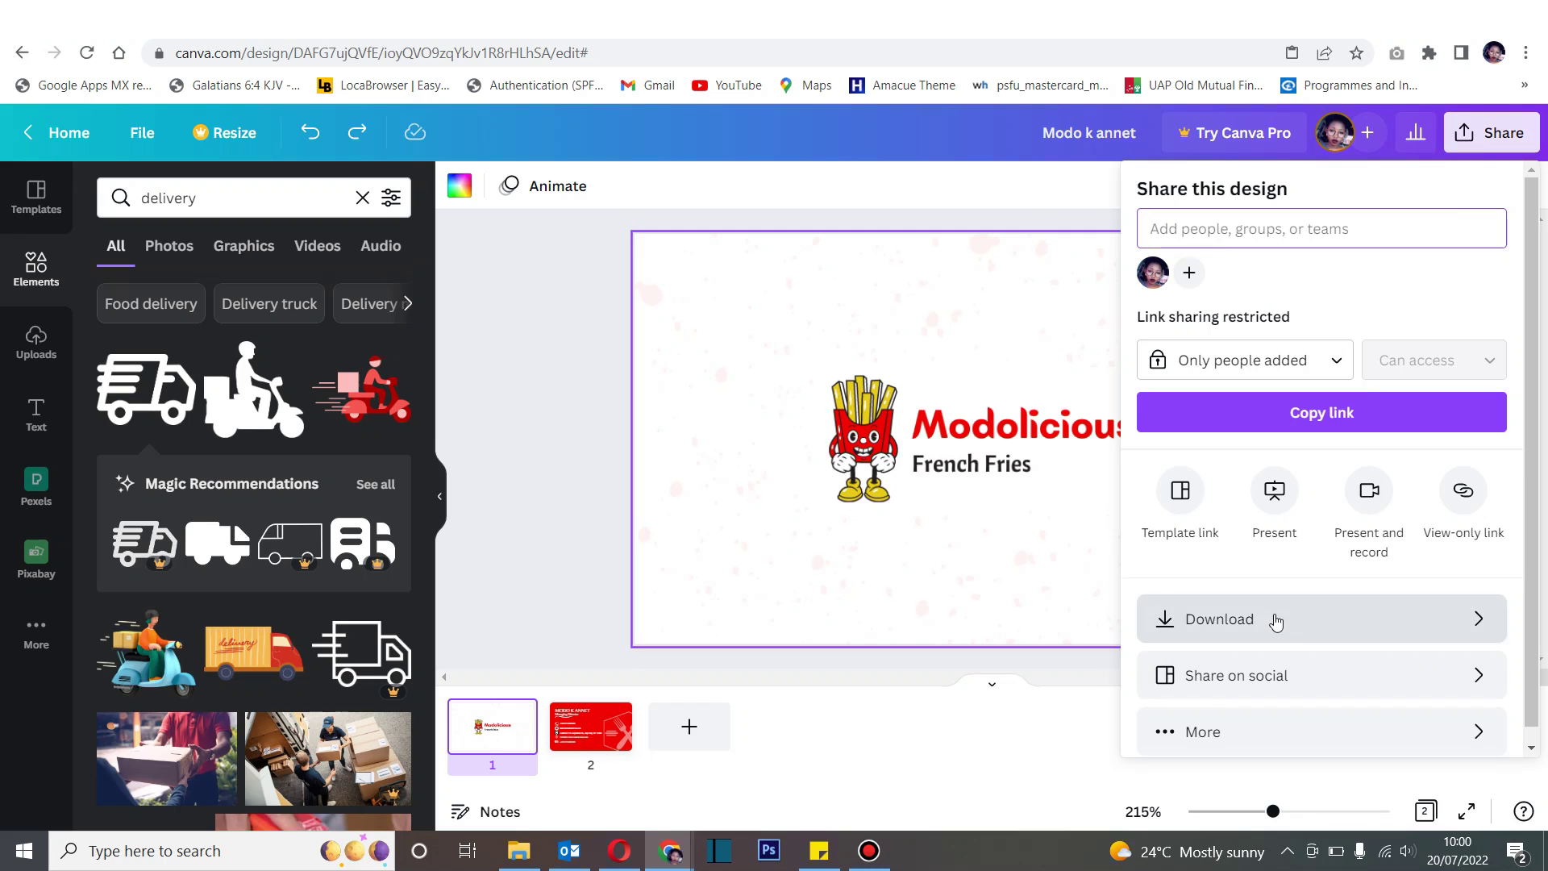
click(1315, 625)
click(1331, 278)
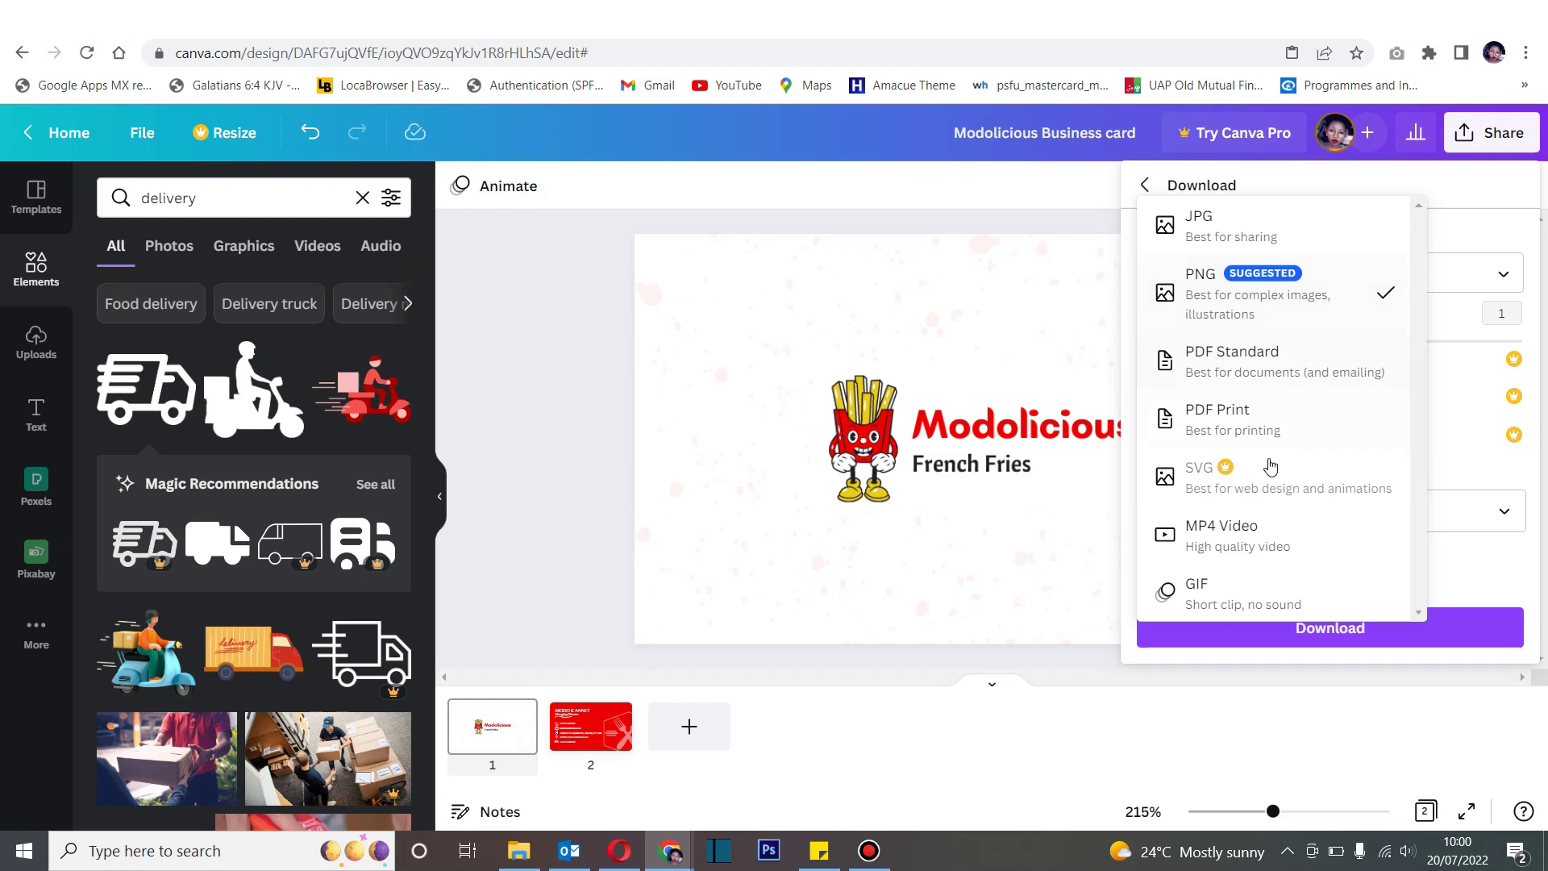
click(1282, 420)
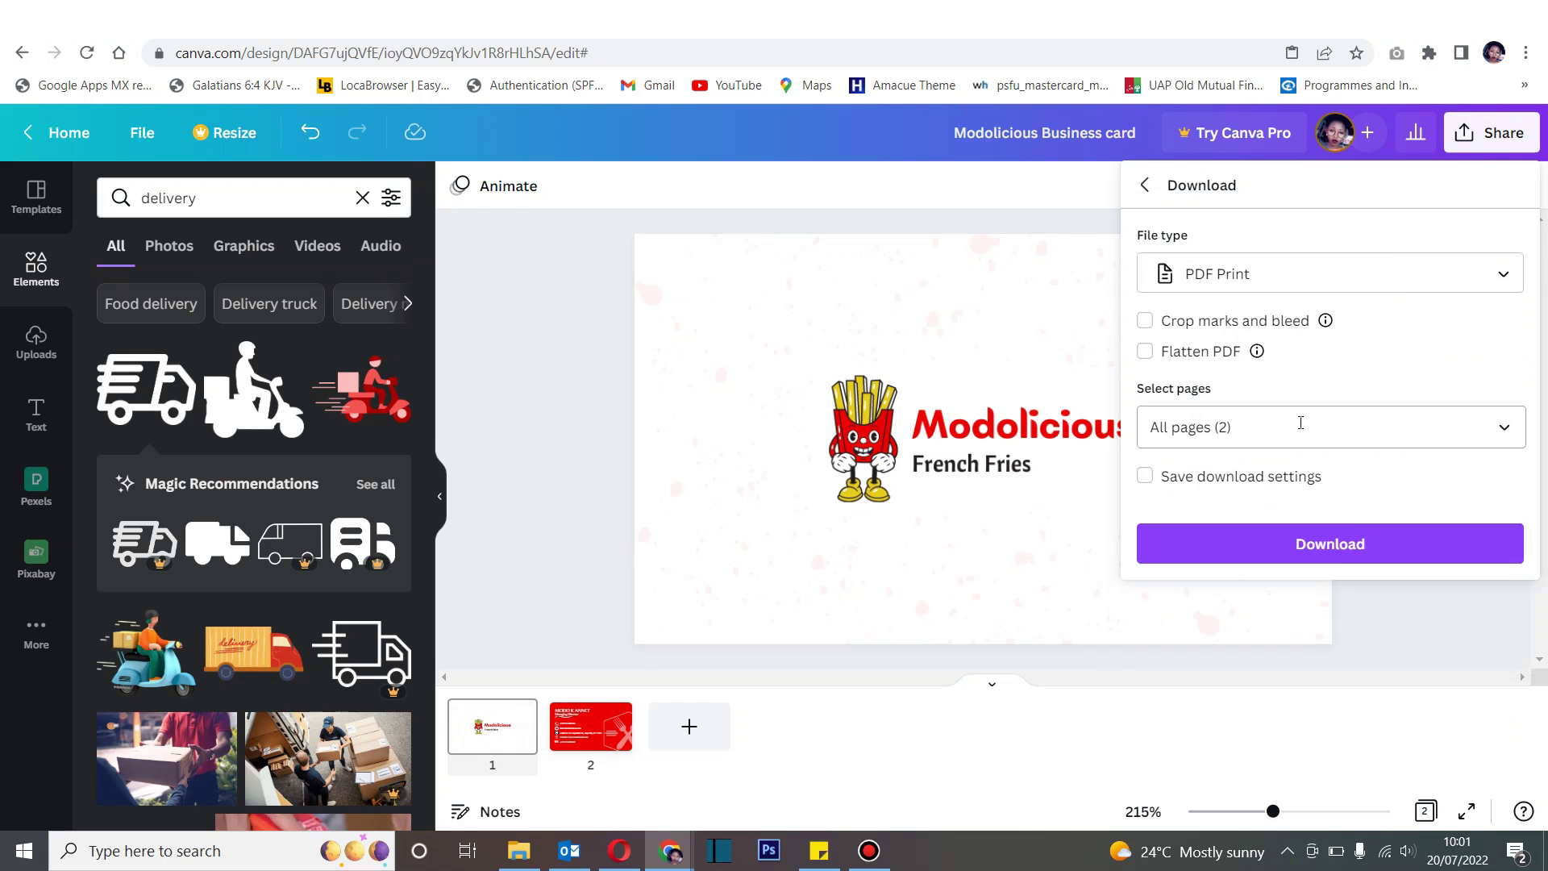
click(1323, 548)
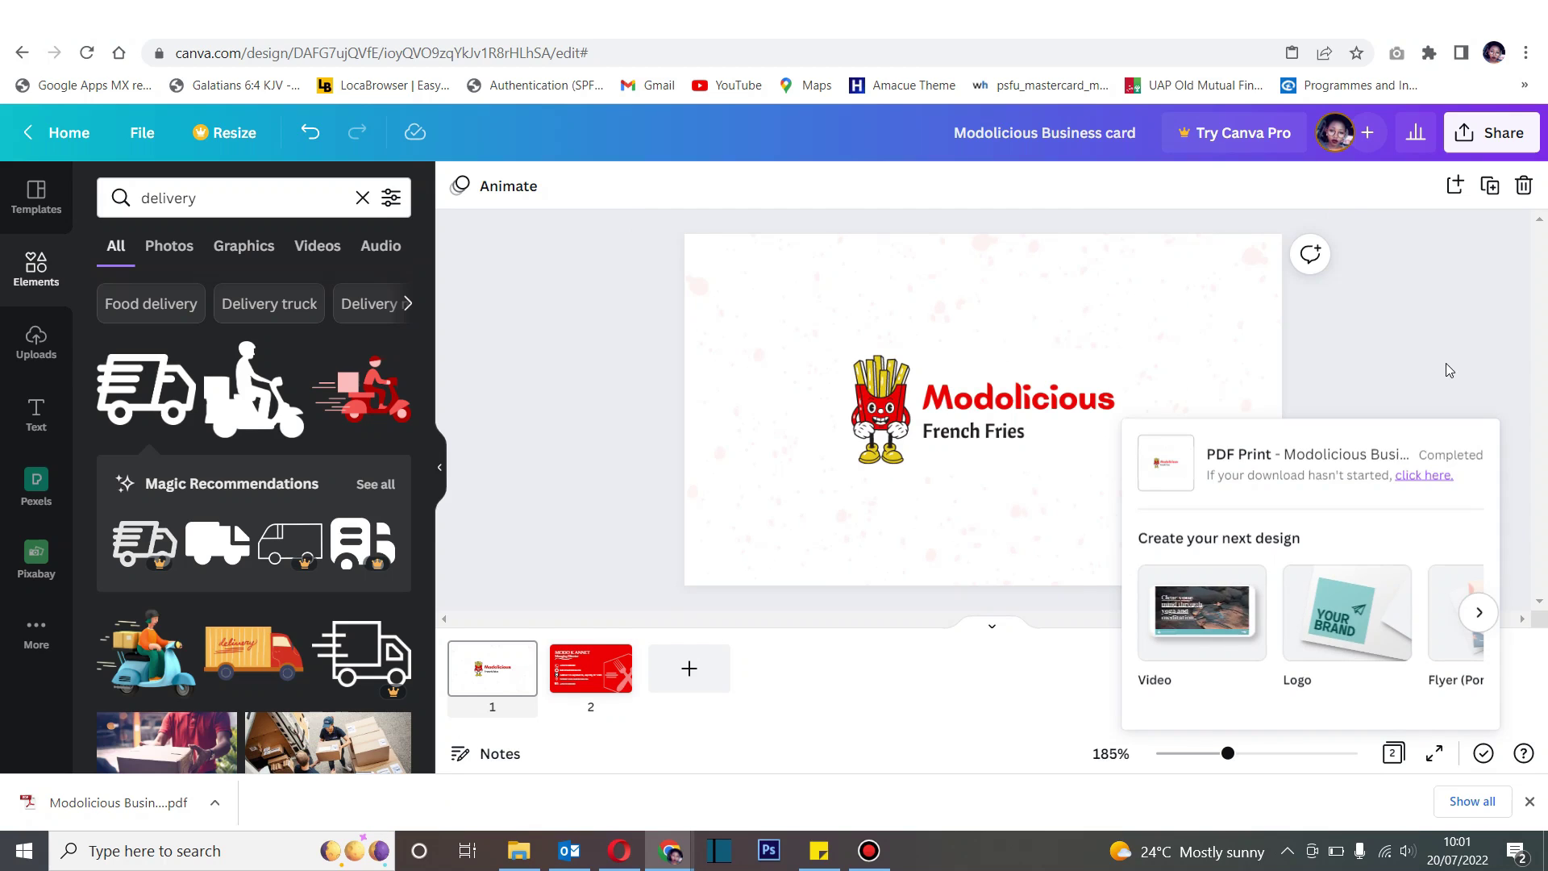
click(1445, 363)
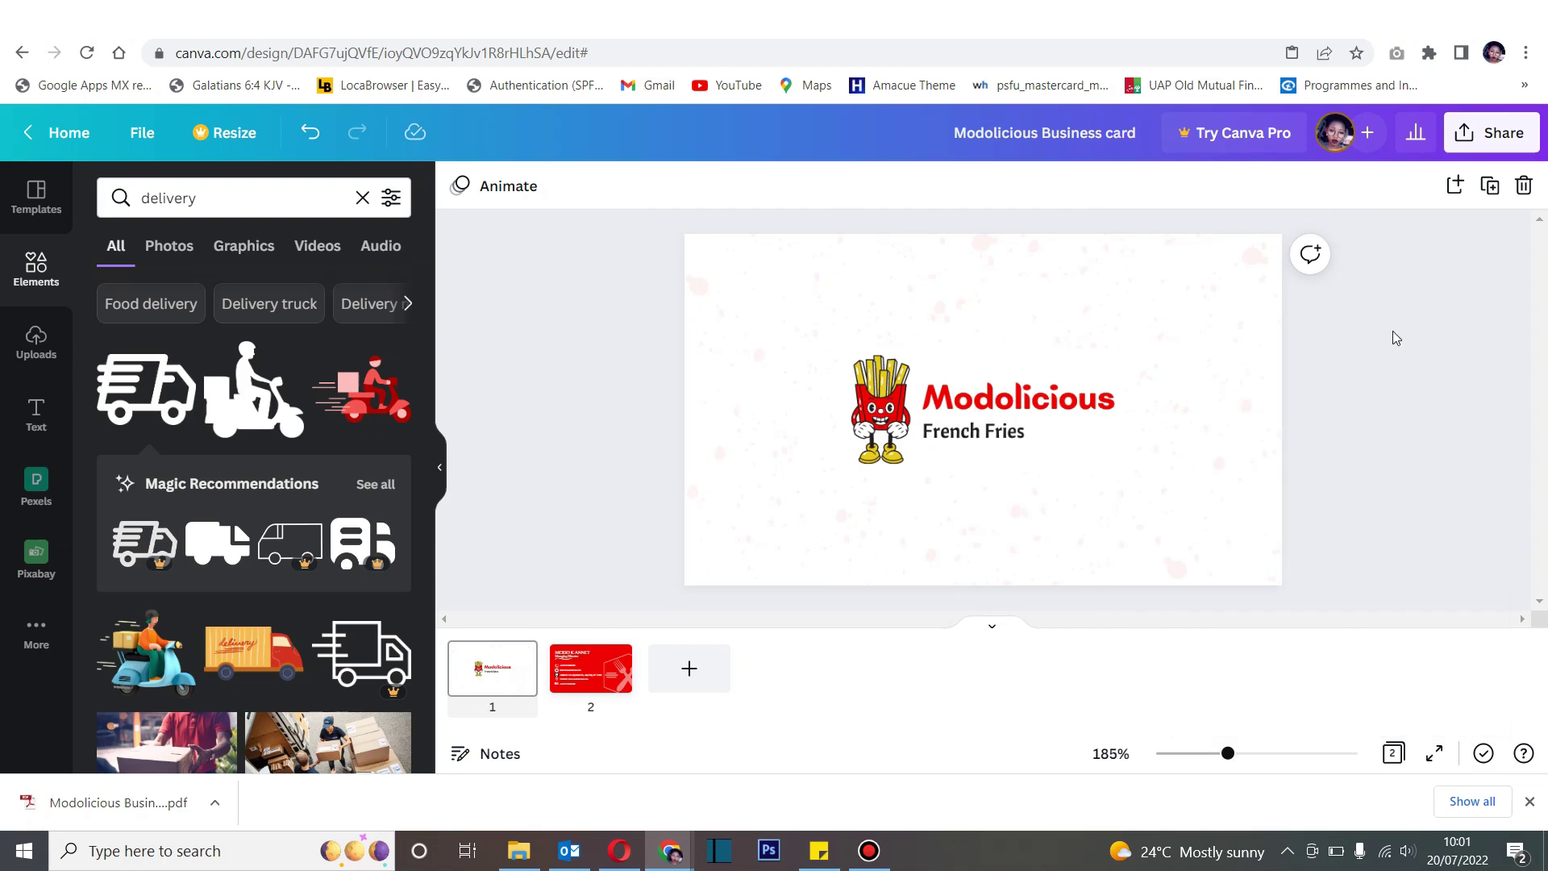
click(113, 818)
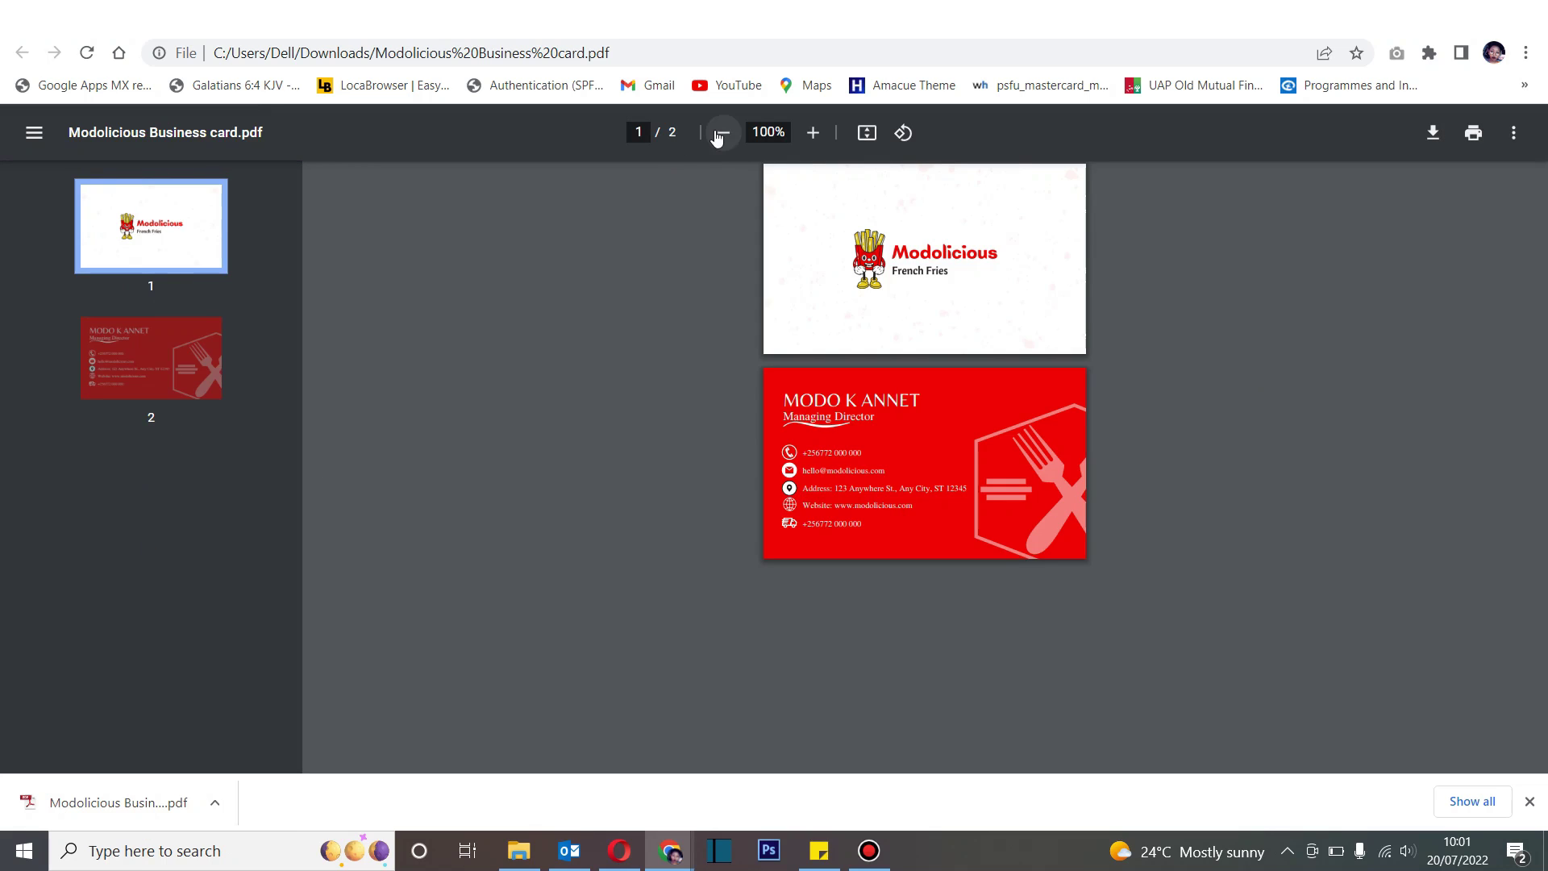
Step: Zoom the PDF viewer to 150% to inspect both card sides
click(812, 133)
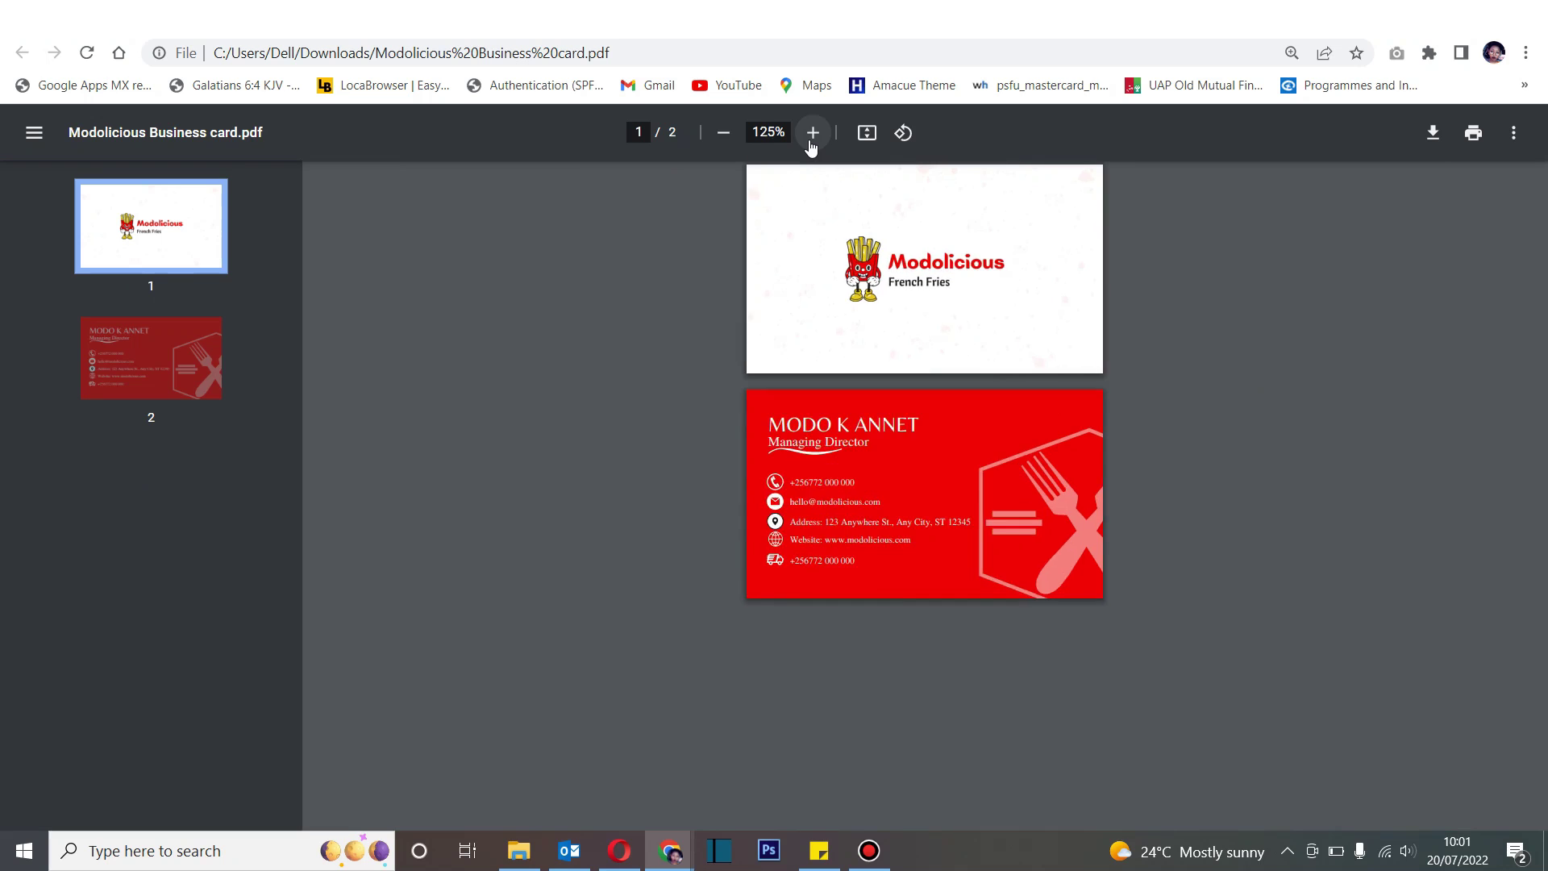
click(812, 133)
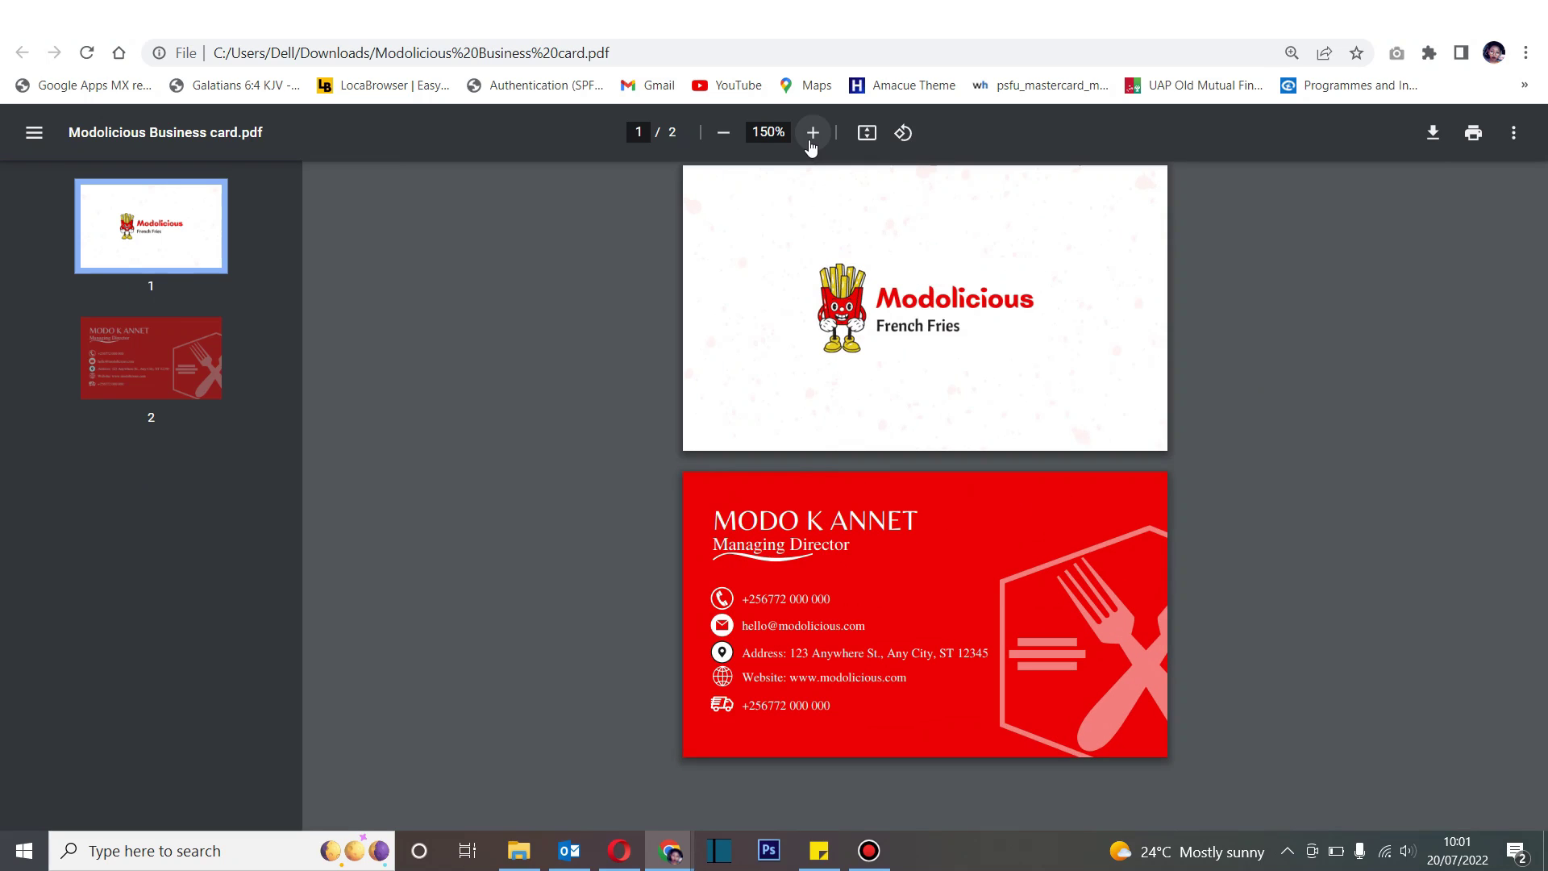